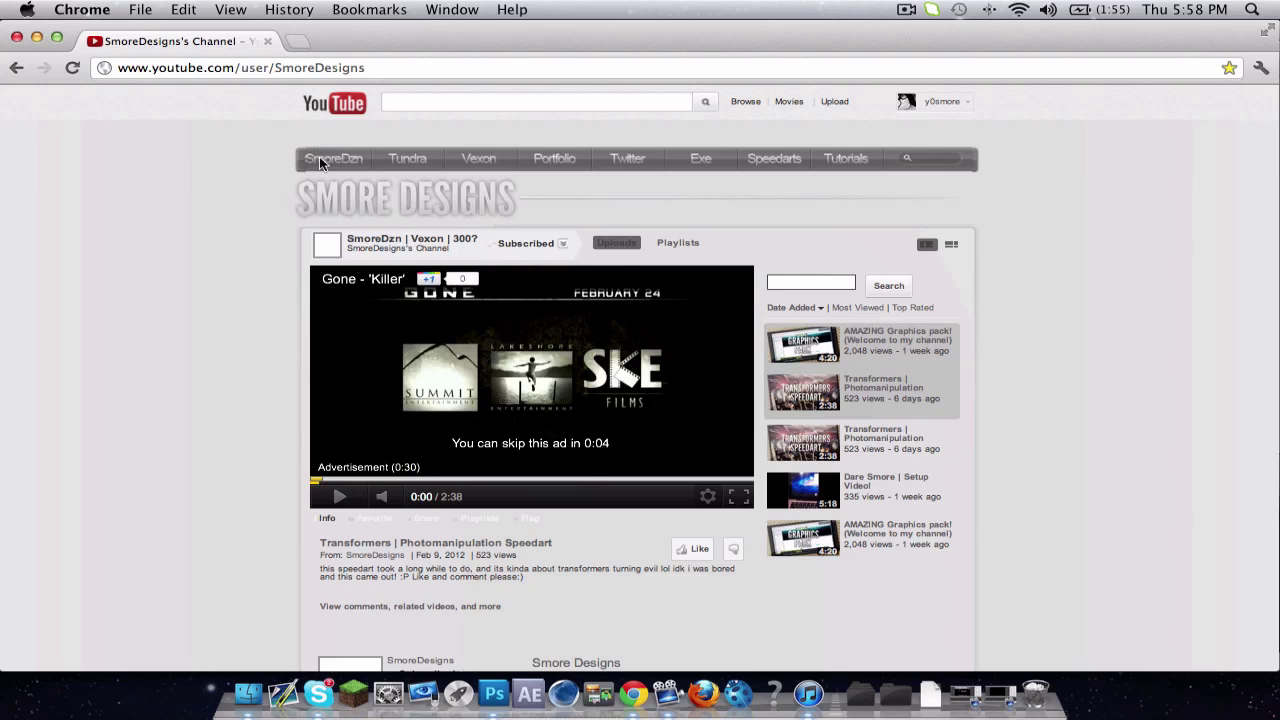
Step: Examine the navigation bar at the head of the SmoreDesigns YouTube channel page as the design reference
drag(440, 164, 182, 268)
click(110, 274)
drag(237, 146, 980, 172)
click(1224, 187)
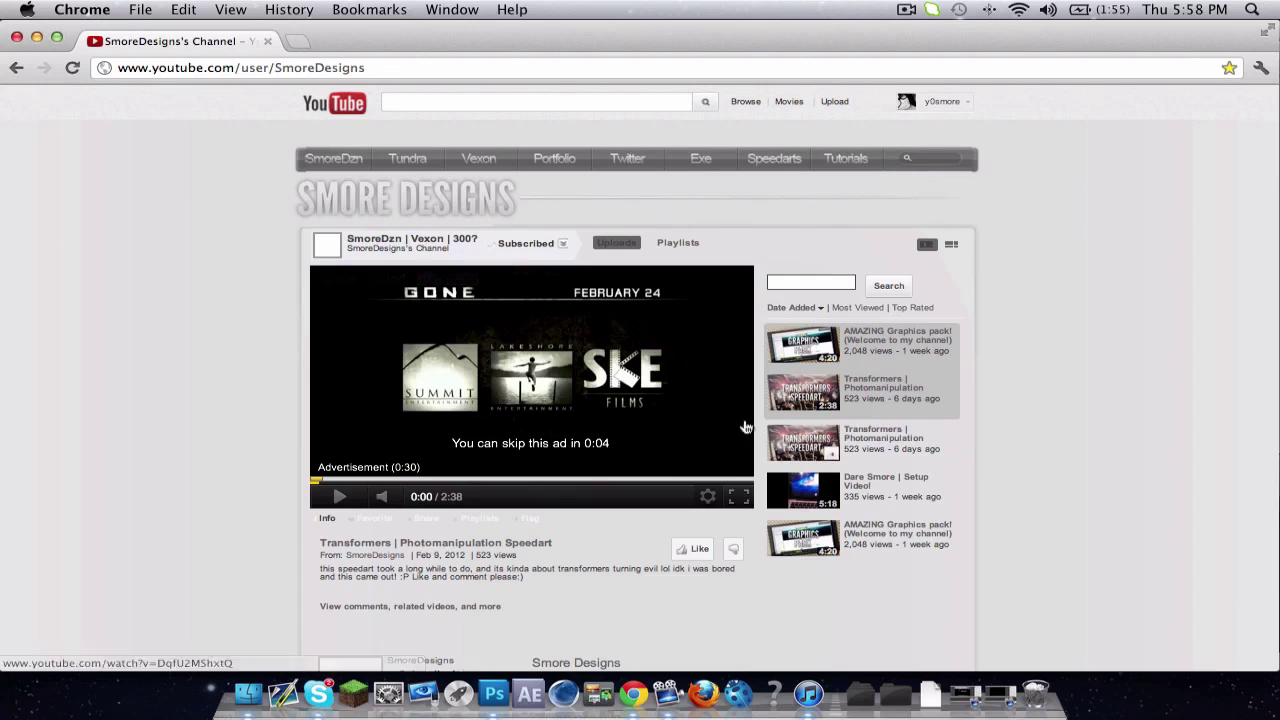
drag(338, 170, 1252, 186)
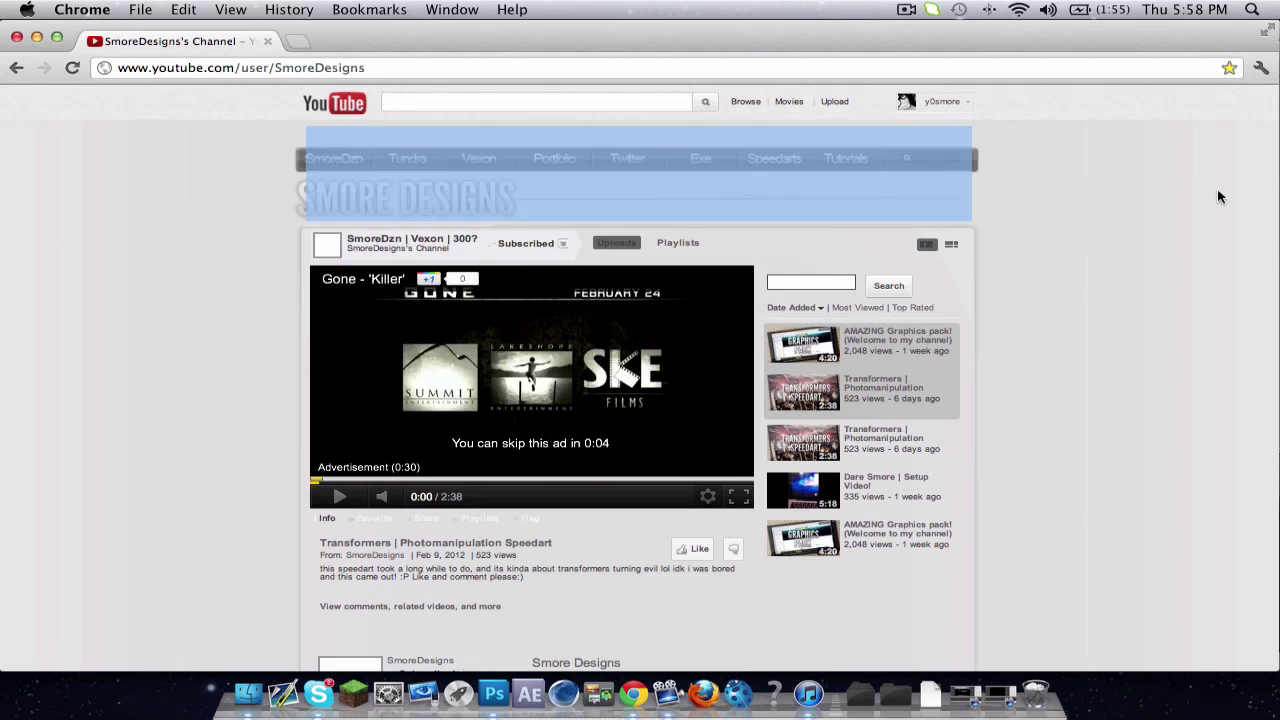
click(1218, 196)
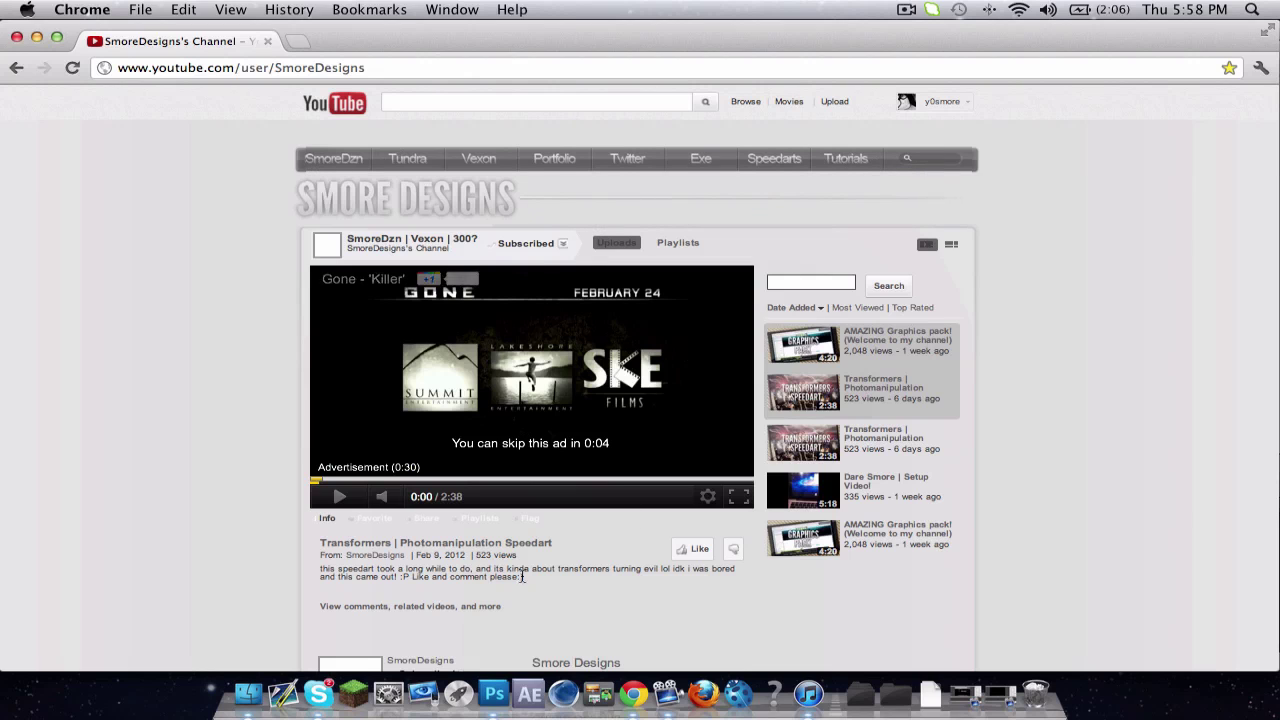
Step: Switch to Photoshop and draw a long, thin rounded rectangle with a 3 px corner radius across the canvas
click(492, 690)
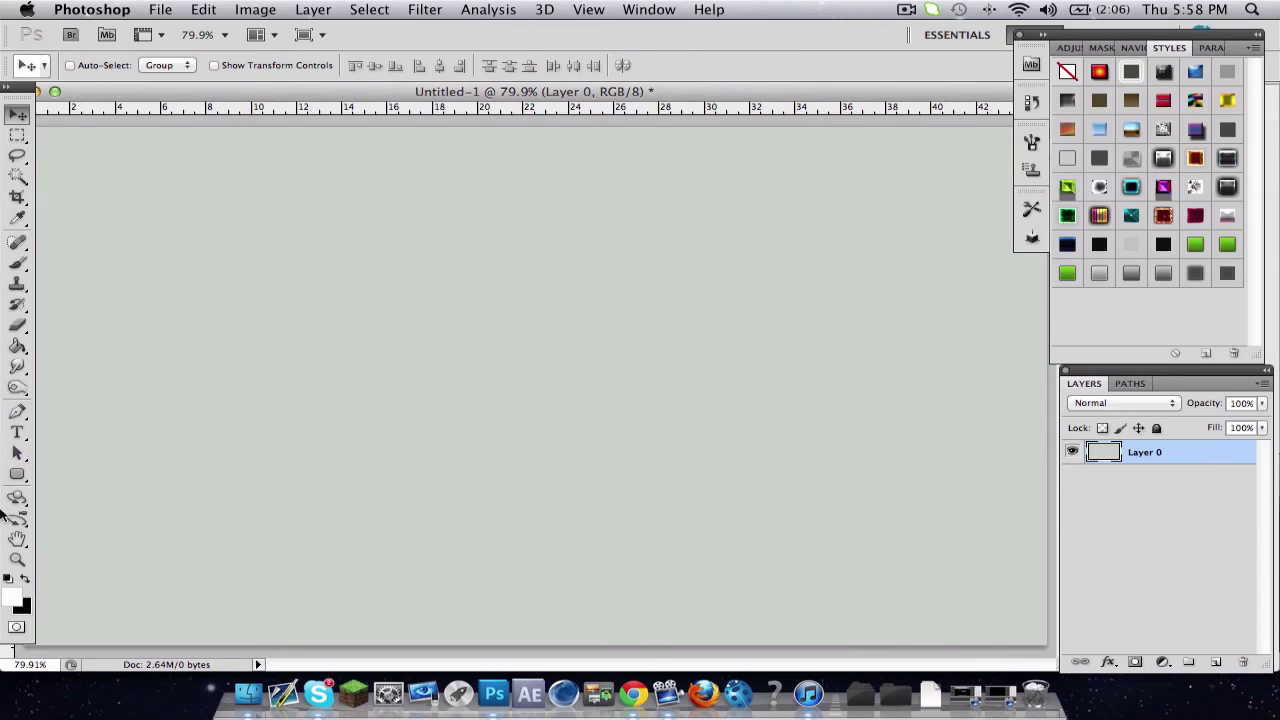
drag(17, 474, 88, 489)
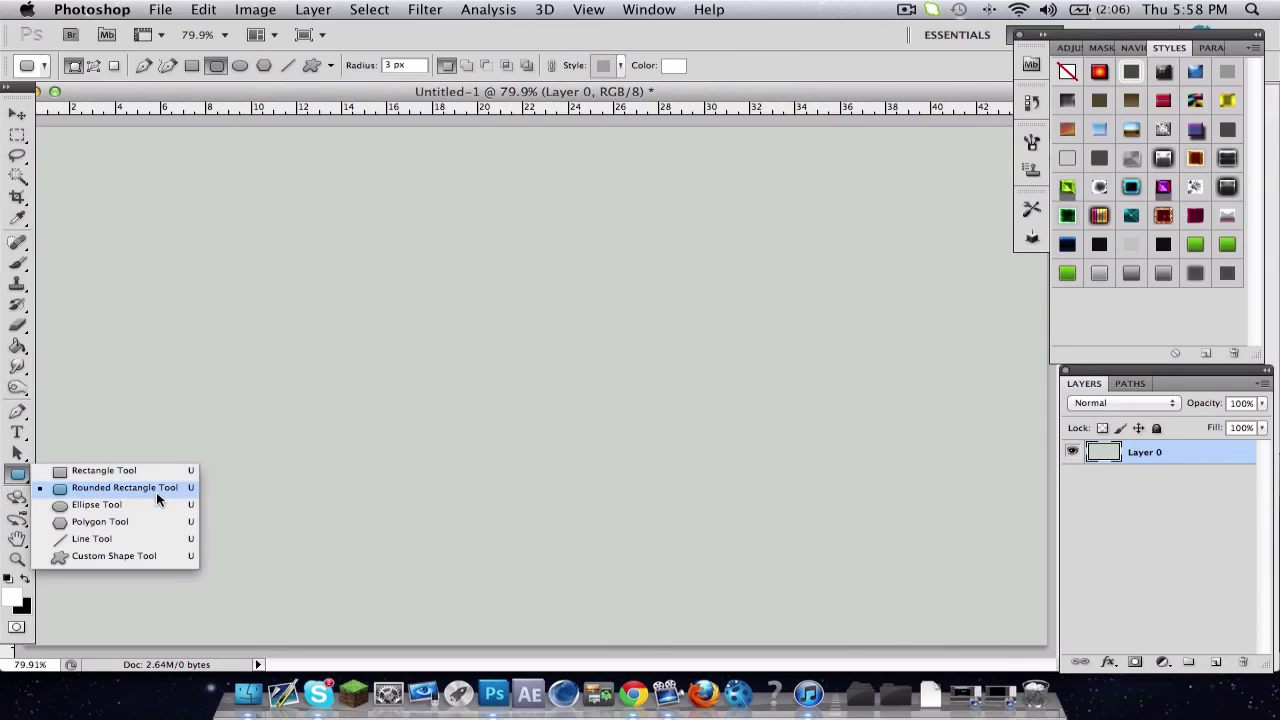
drag(179, 490, 120, 489)
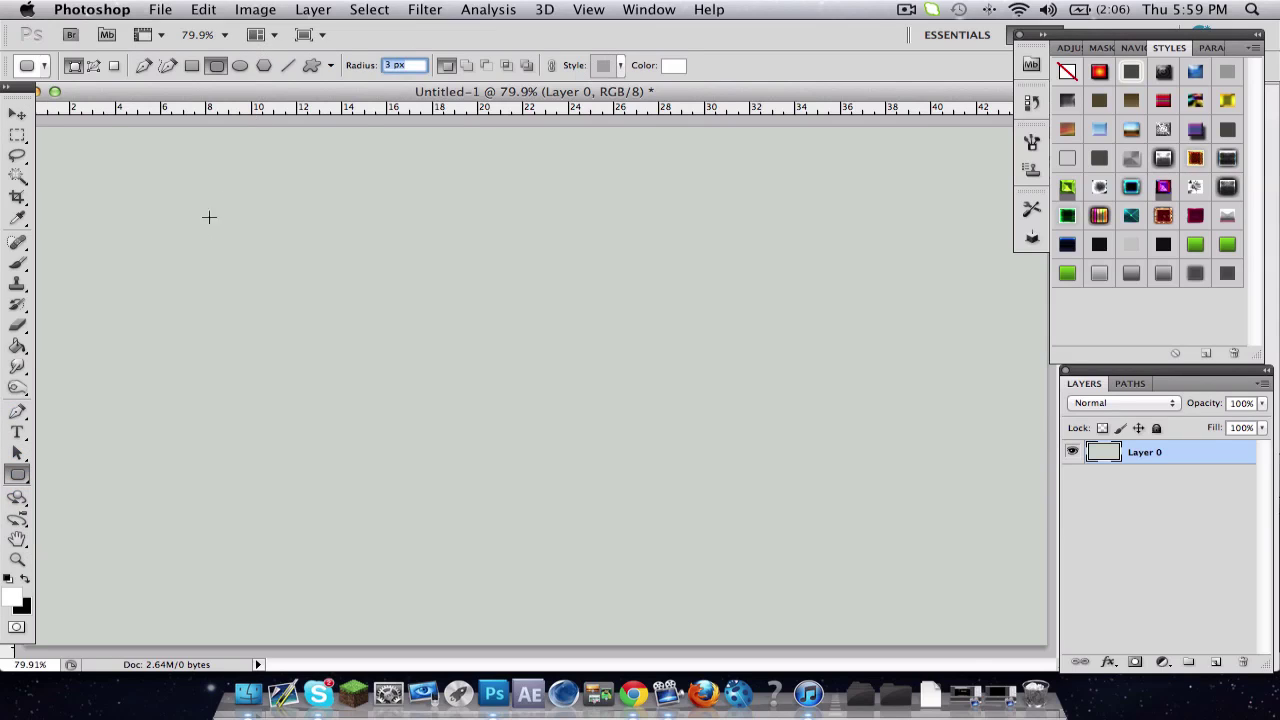
drag(152, 290, 976, 320)
Step: Move the rounded bar down and slightly left toward the middle of the canvas
click(18, 116)
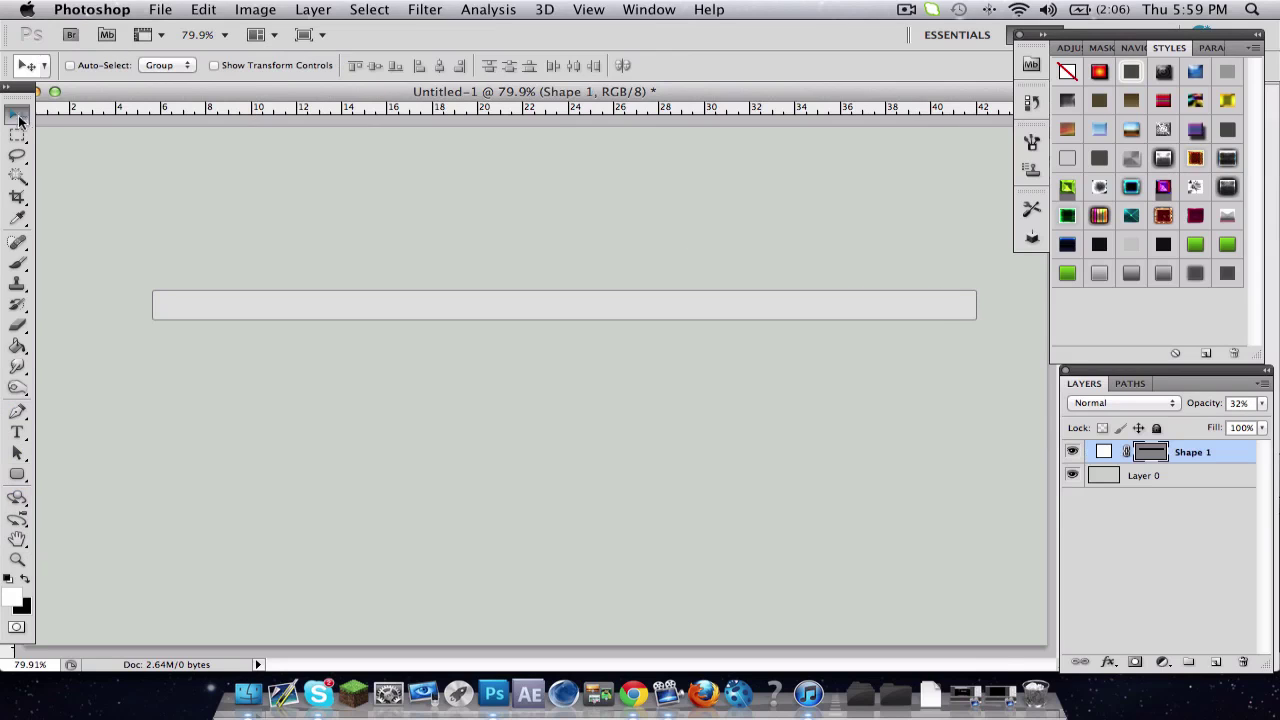
drag(676, 380, 644, 446)
click(1139, 534)
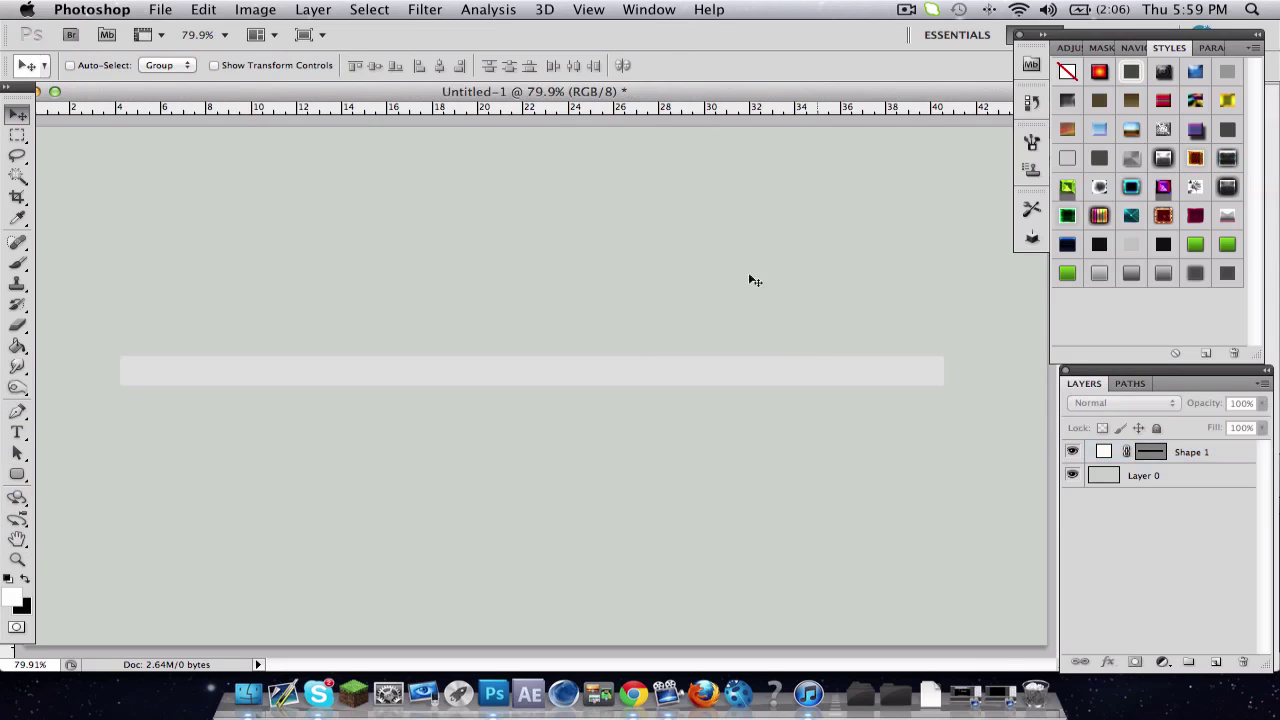
Step: Raise the opacity of the Shape 1 layer to 100%
right_click(1108, 453)
click(968, 477)
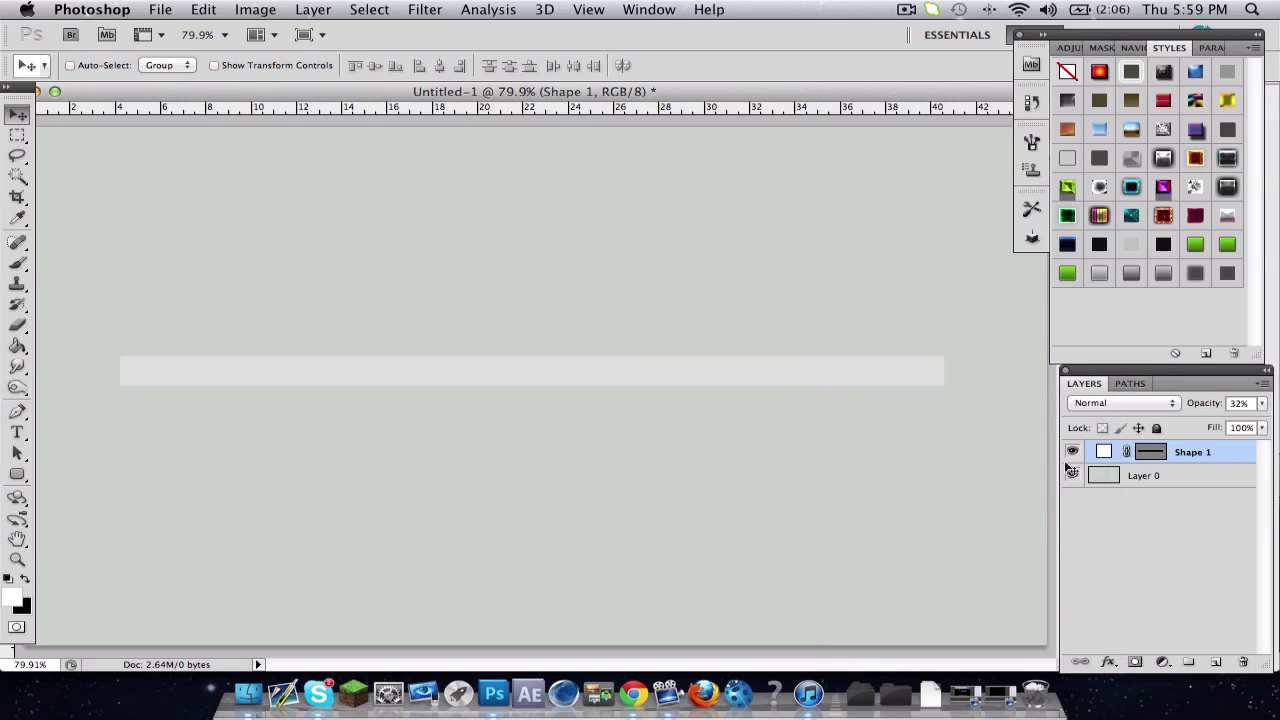
drag(1263, 412, 1276, 410)
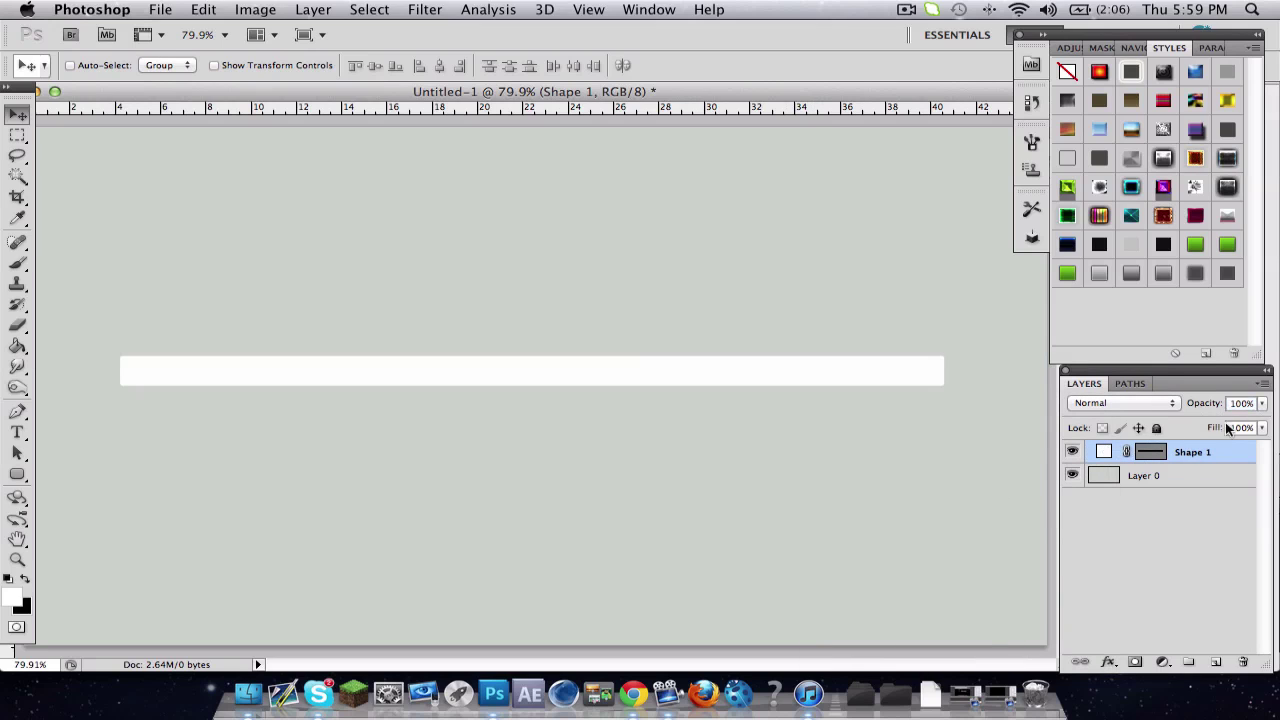
Step: Recolour the white bar with the neutral grey 9a9a9a
double_click(1108, 453)
drag(722, 190, 722, 254)
drag(820, 116, 868, 175)
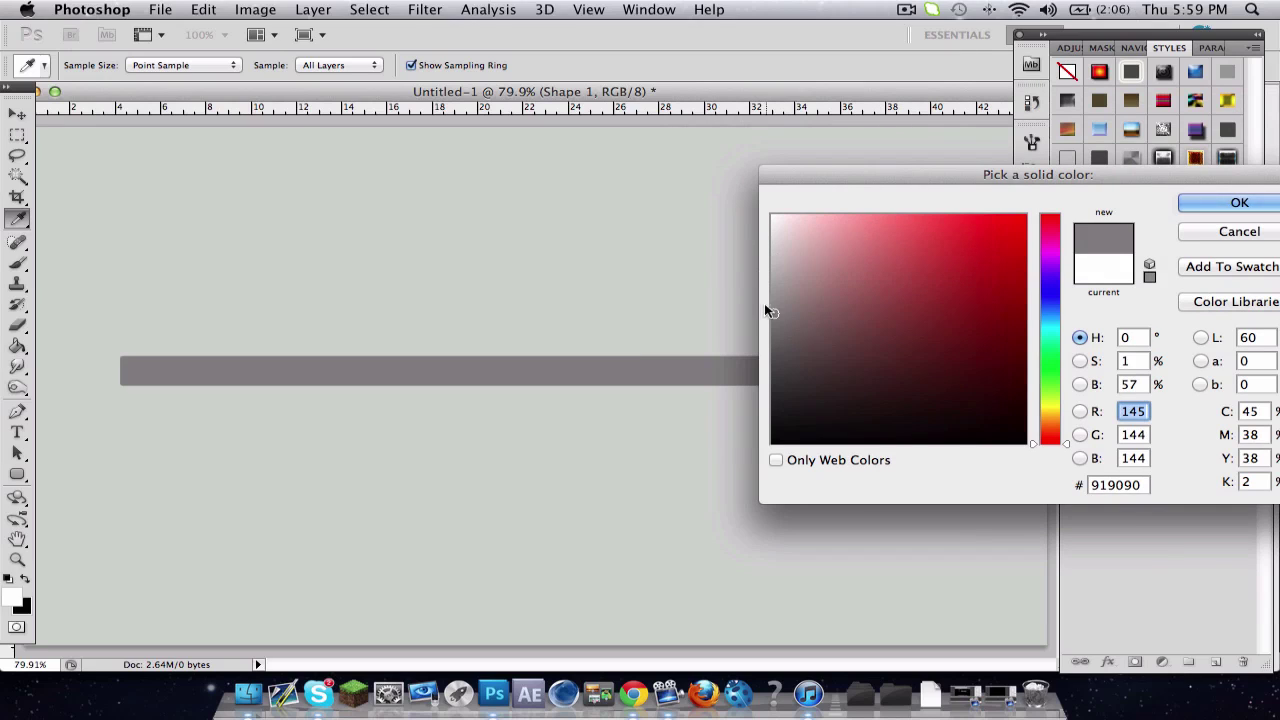
drag(778, 307, 746, 301)
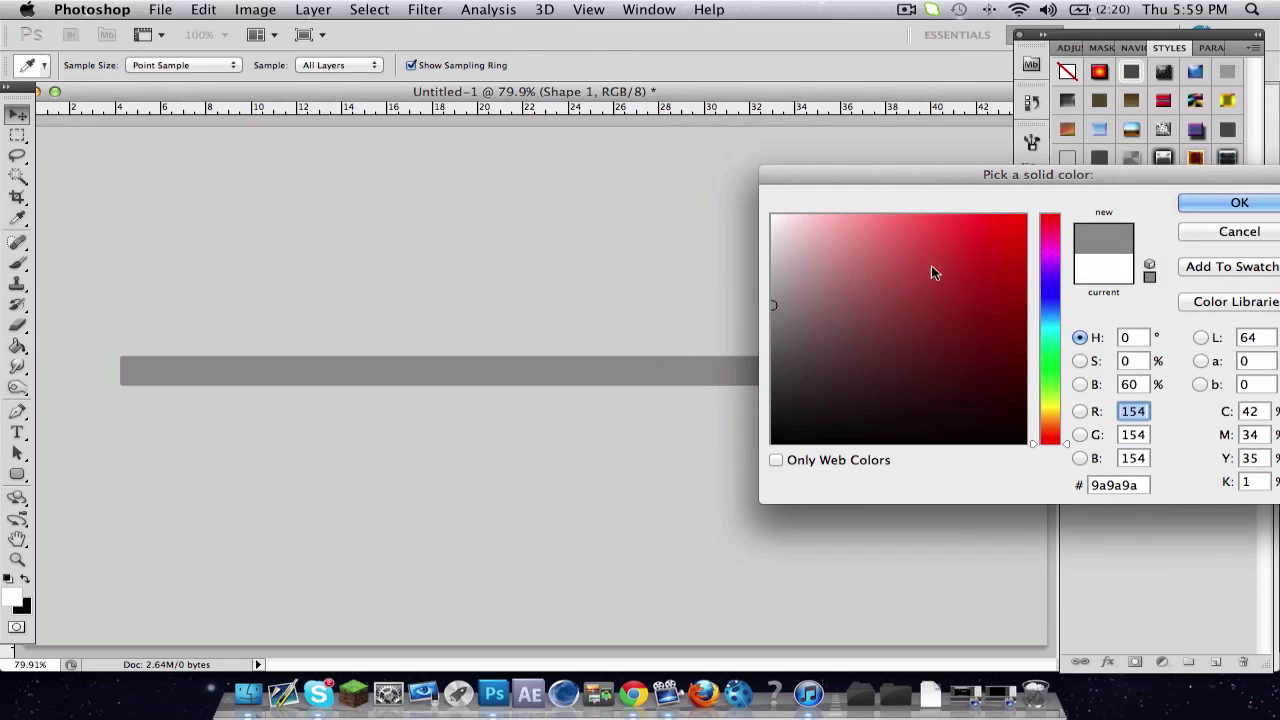
key(Return)
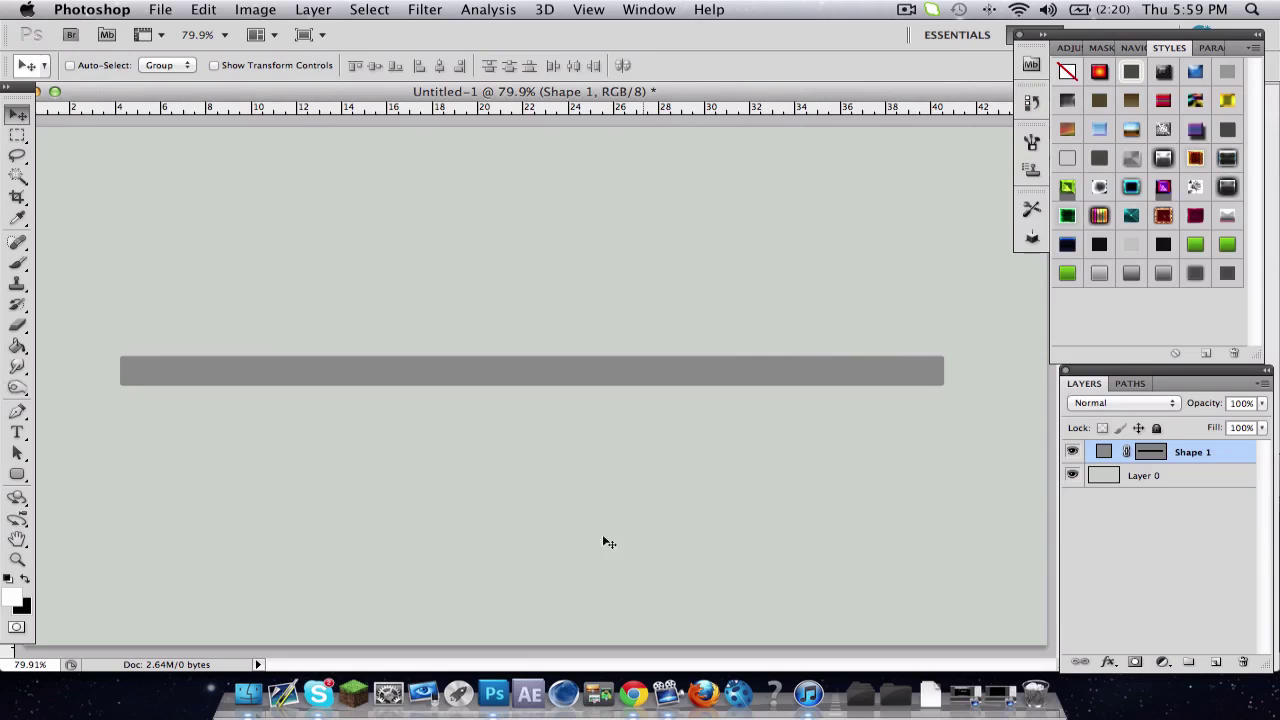
Step: Set the bar's fill colour to the hex value 909090
double_click(1103, 452)
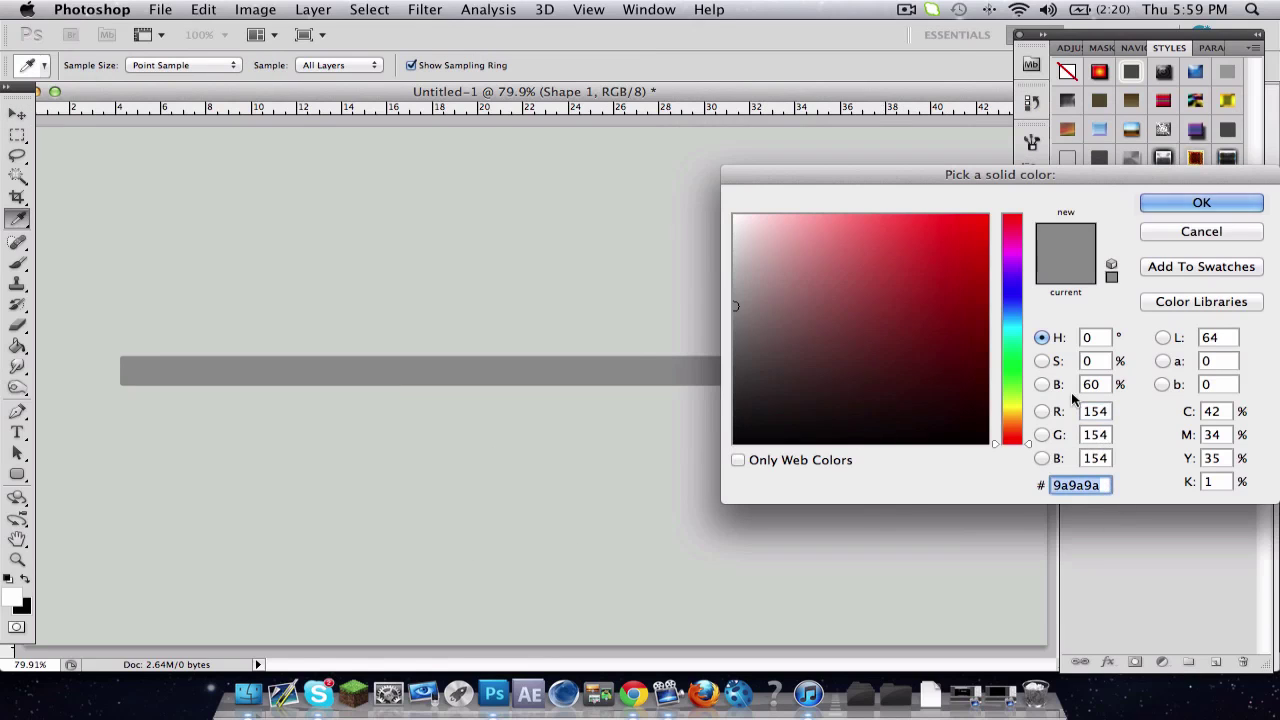
text(909090)
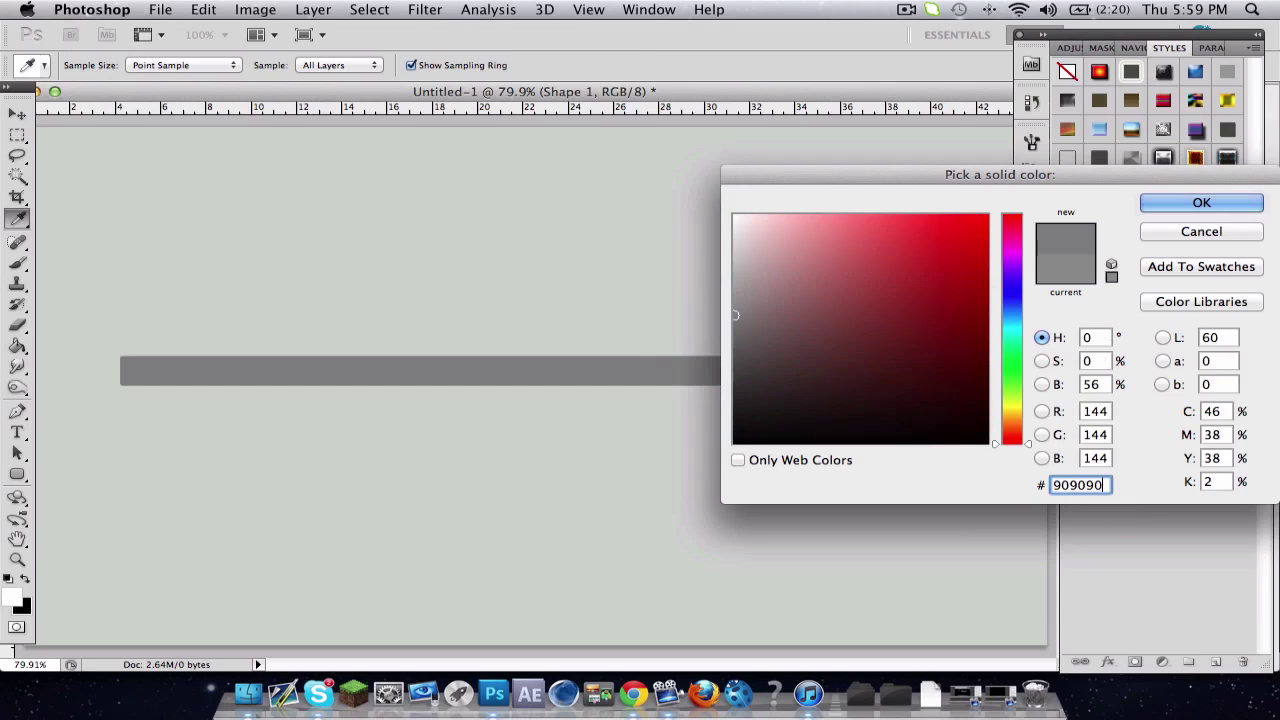
key(Return)
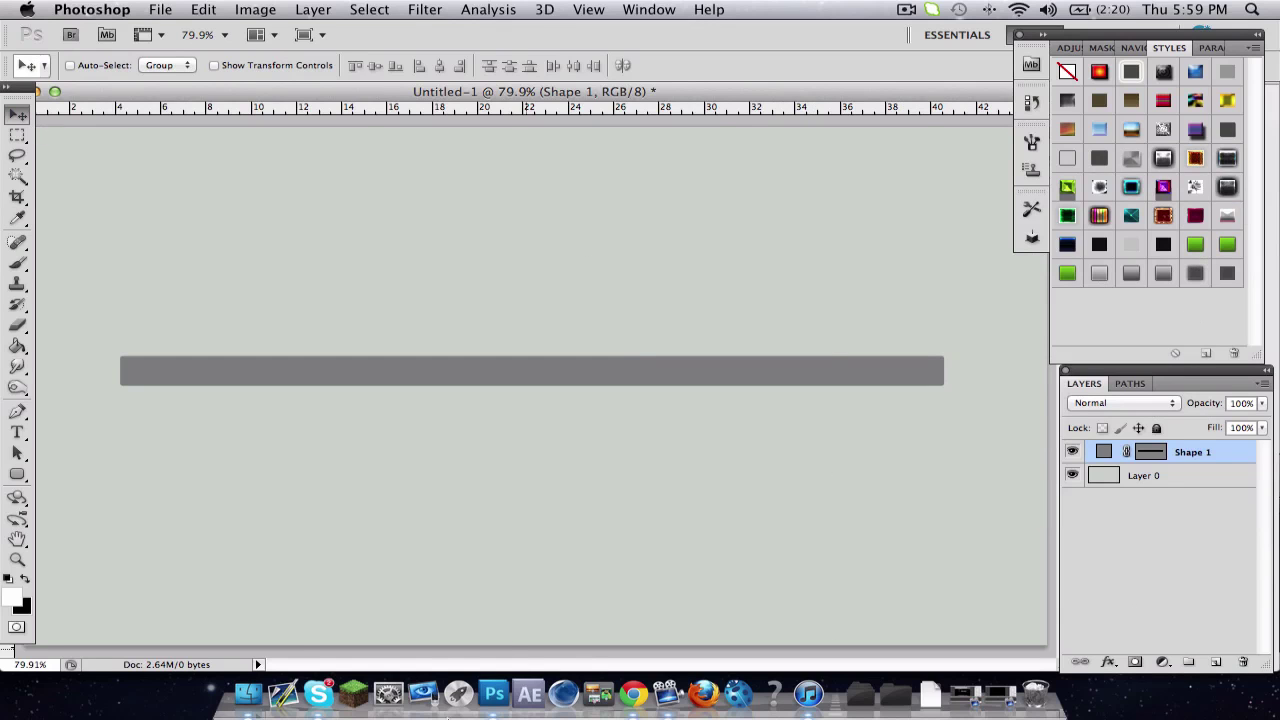
Step: Apply the dark grey preset style with Drop Shadow, Inner Glow, and Bevel and Emboss to the bar and collapse its effects list
click(600, 680)
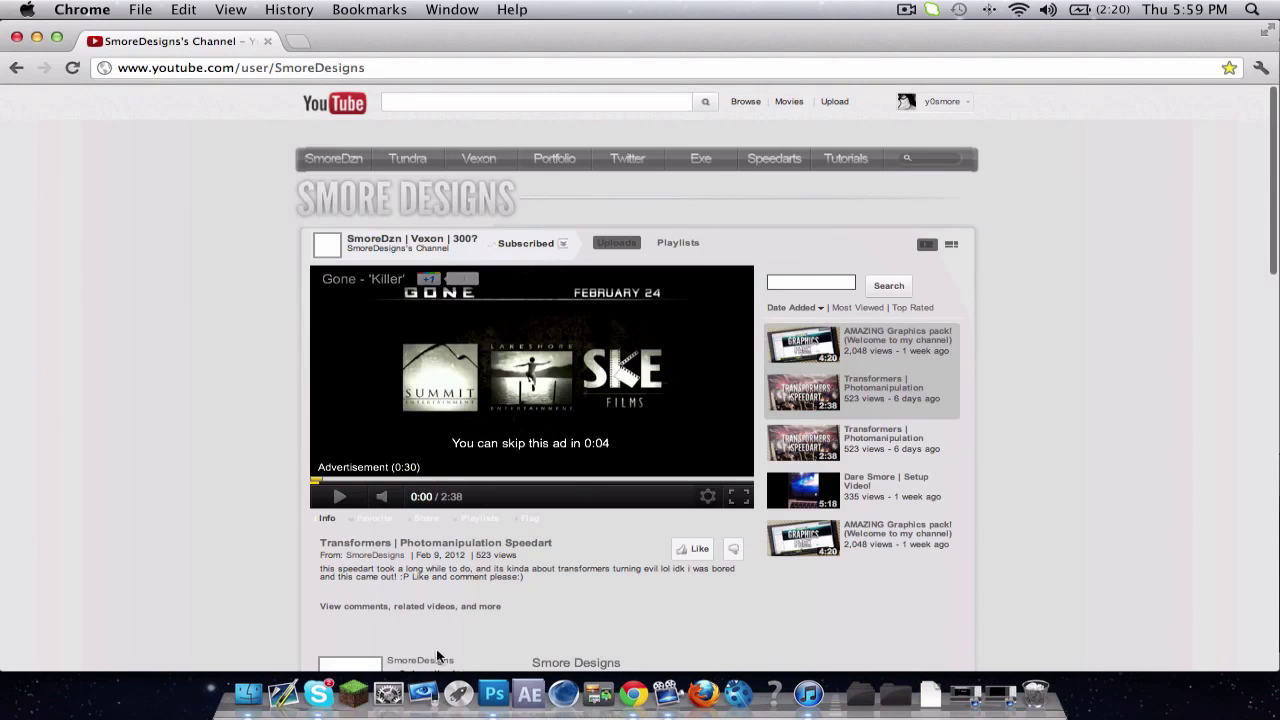
click(494, 690)
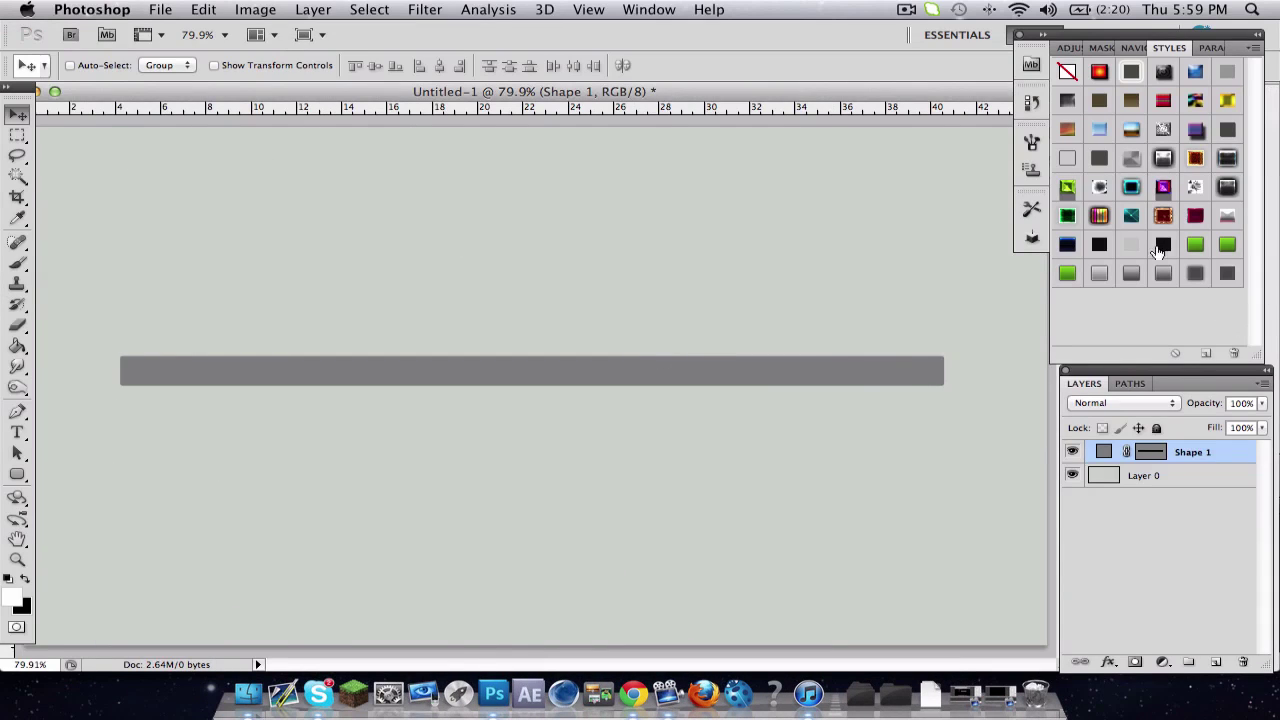
click(1190, 281)
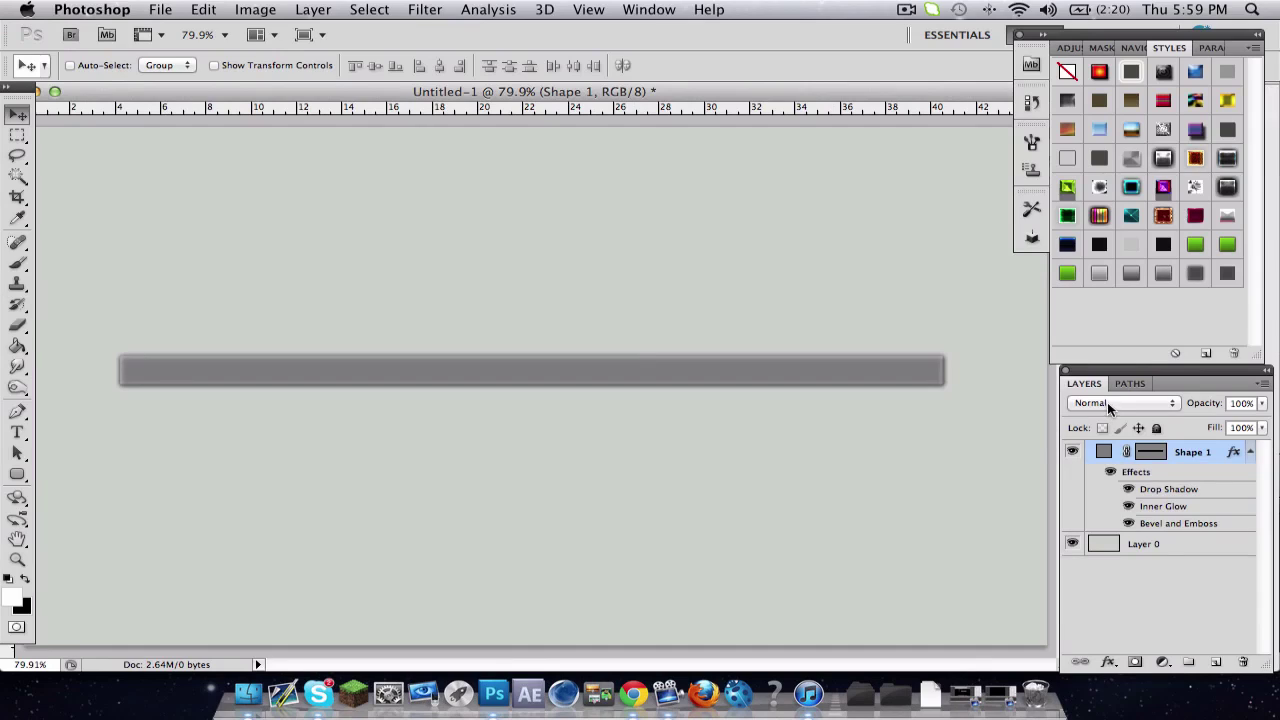
key(super+z)
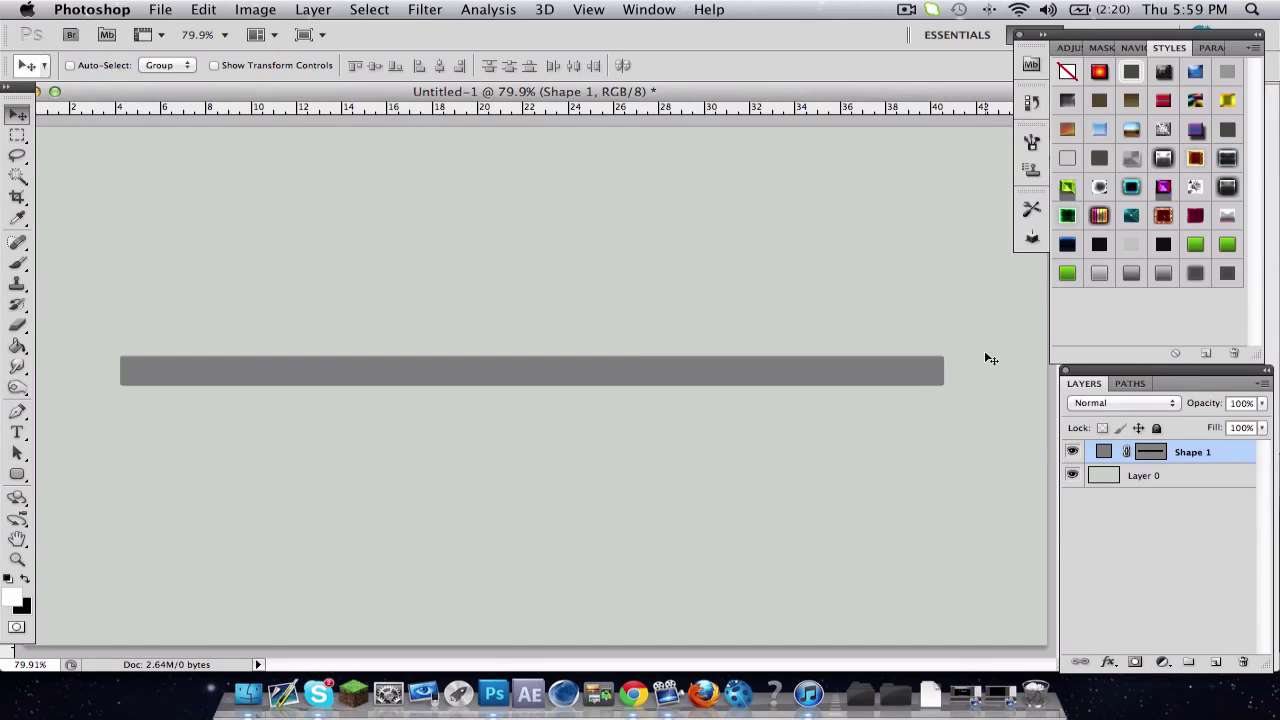
click(1227, 273)
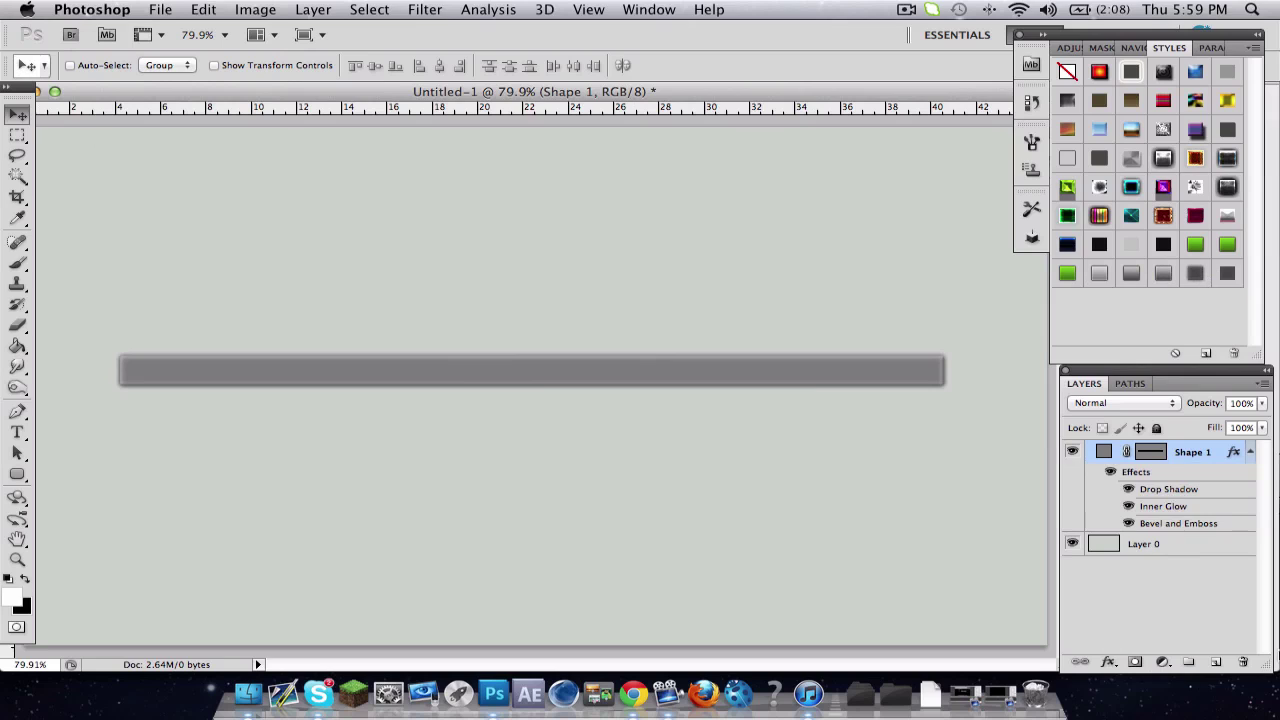
click(1250, 452)
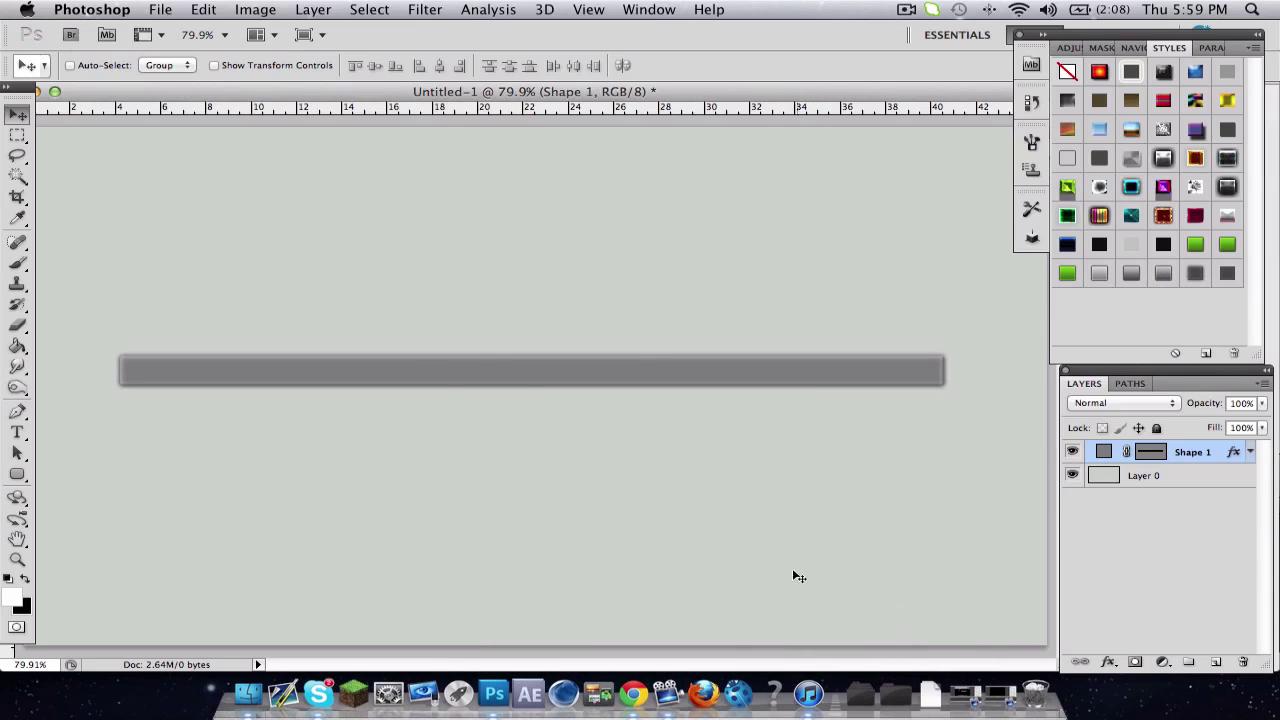
Step: Open the Layer Style settings of Shape 1 and look through its Drop Shadow, Inner Glow, and Bevel and Emboss effects
double_click(1183, 452)
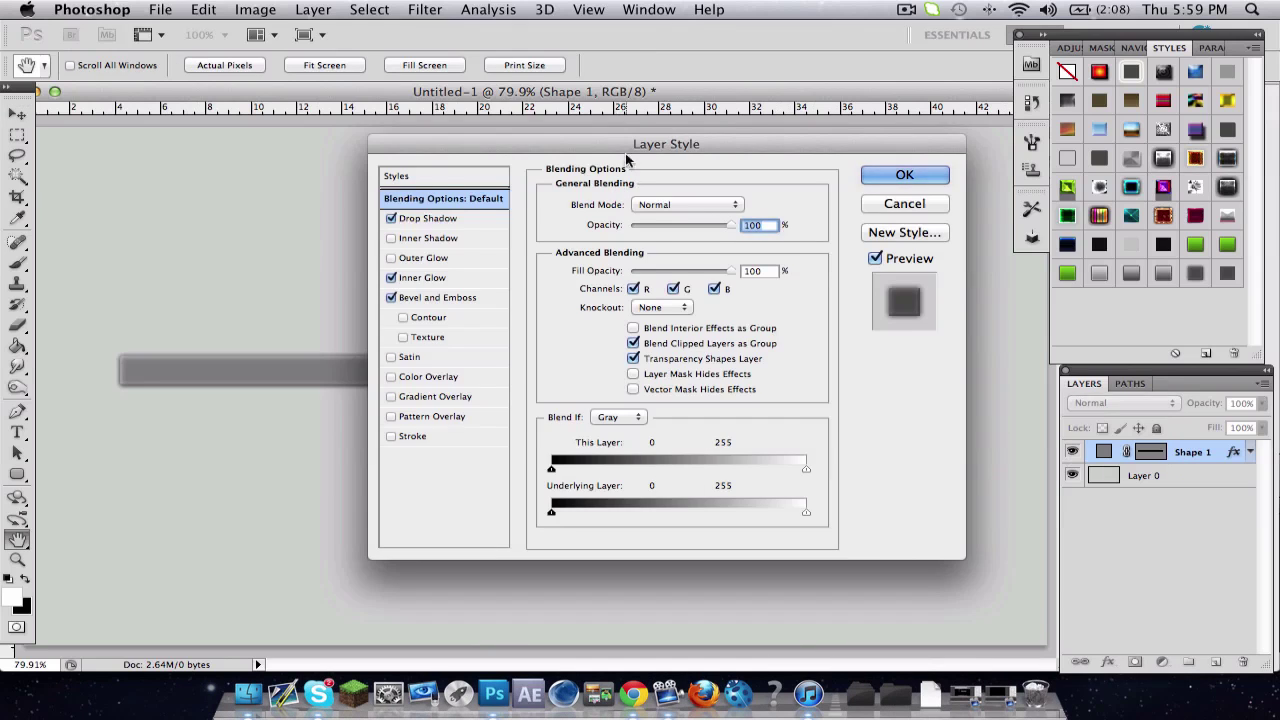
drag(629, 131, 831, 126)
click(600, 201)
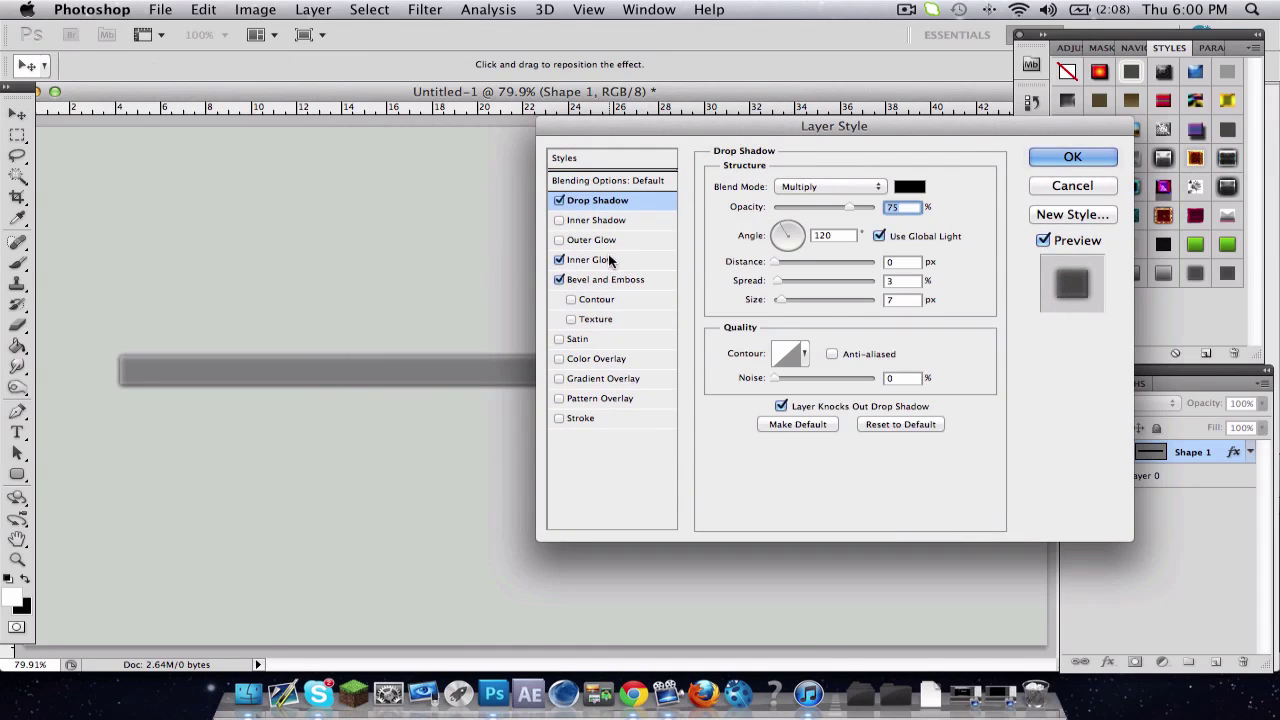
click(609, 259)
click(595, 280)
Step: Review the bar's Drop Shadow settings, including distance, spread and size, keeping the bar in view
click(605, 200)
drag(641, 129, 546, 131)
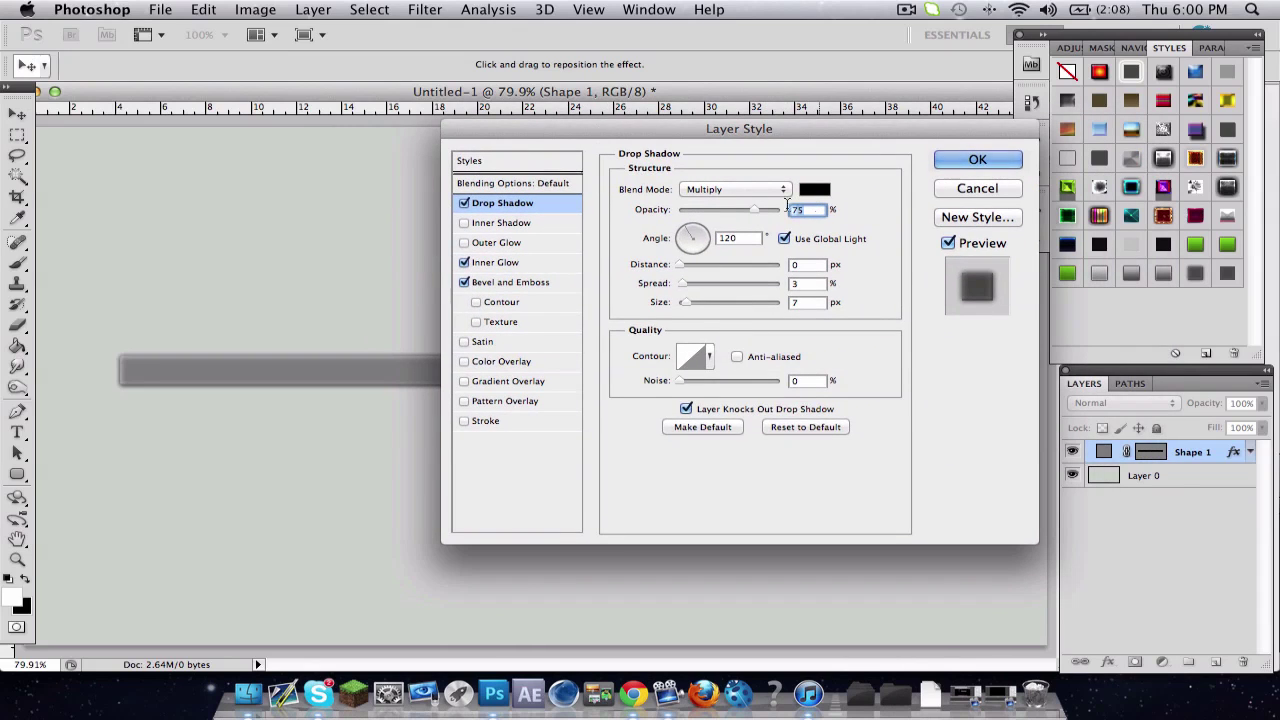
click(800, 263)
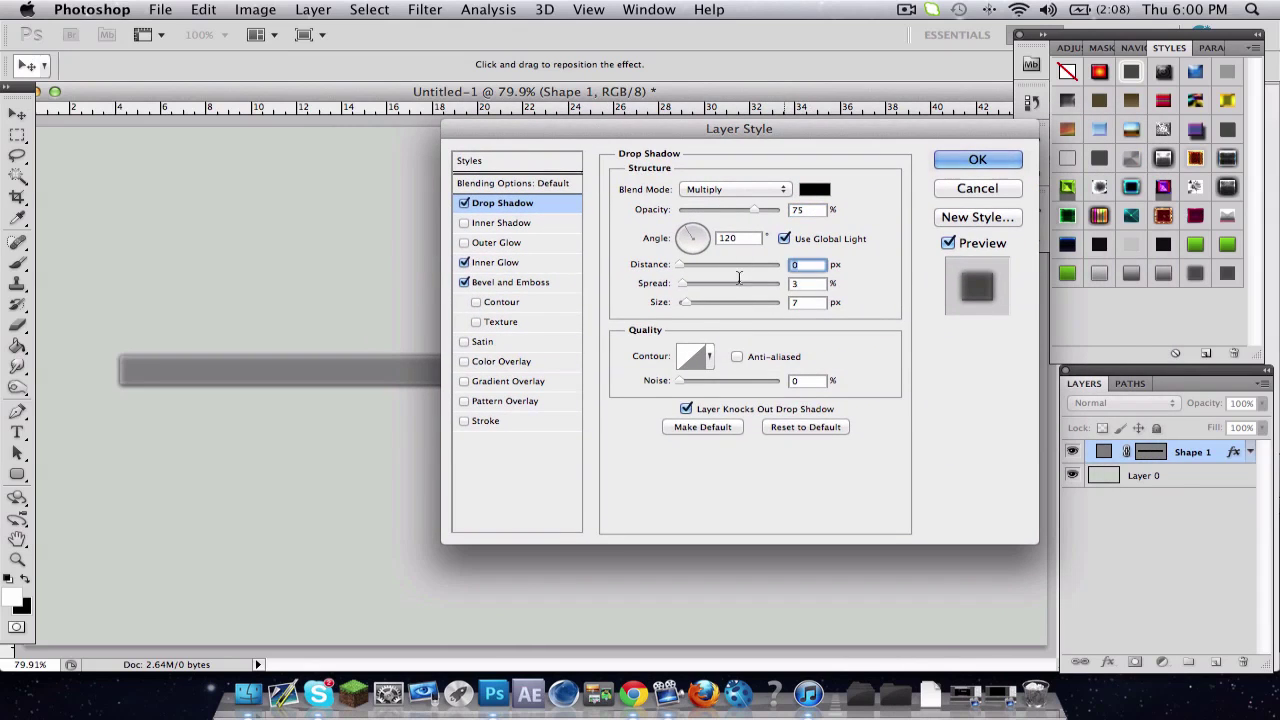
key(Tab)
key(Tab)
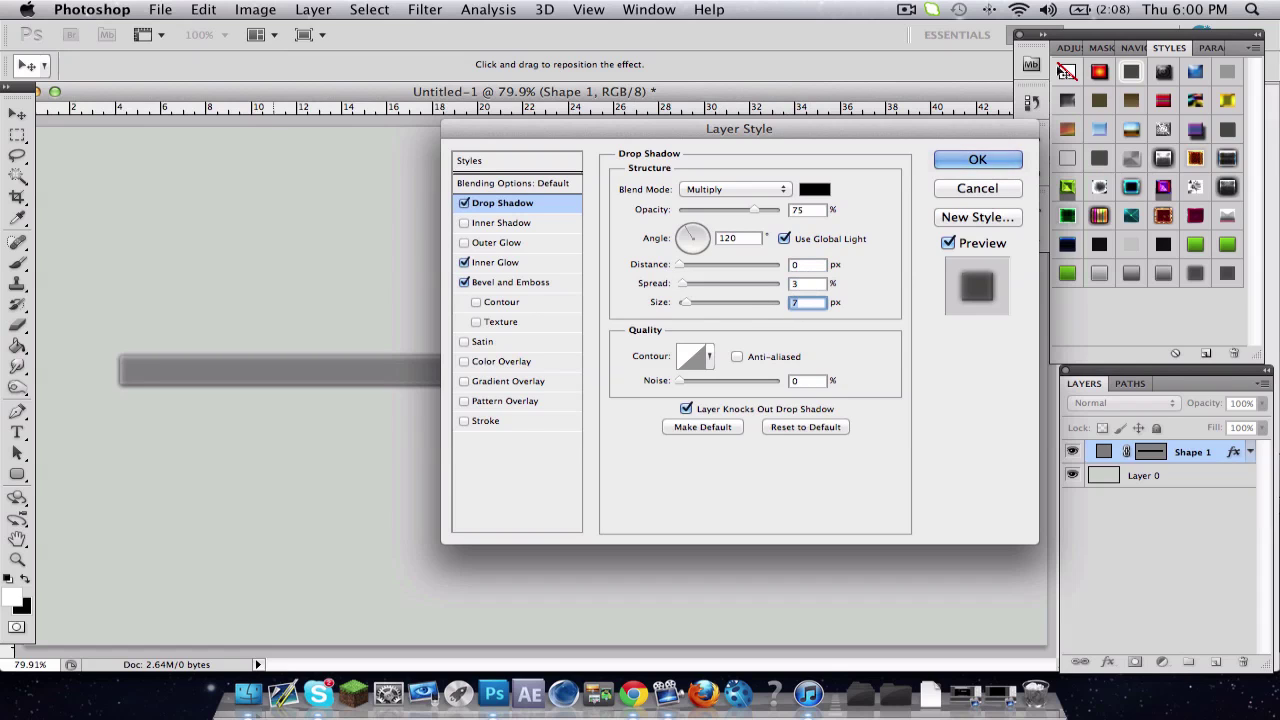
drag(737, 140, 725, 140)
drag(849, 133, 1010, 107)
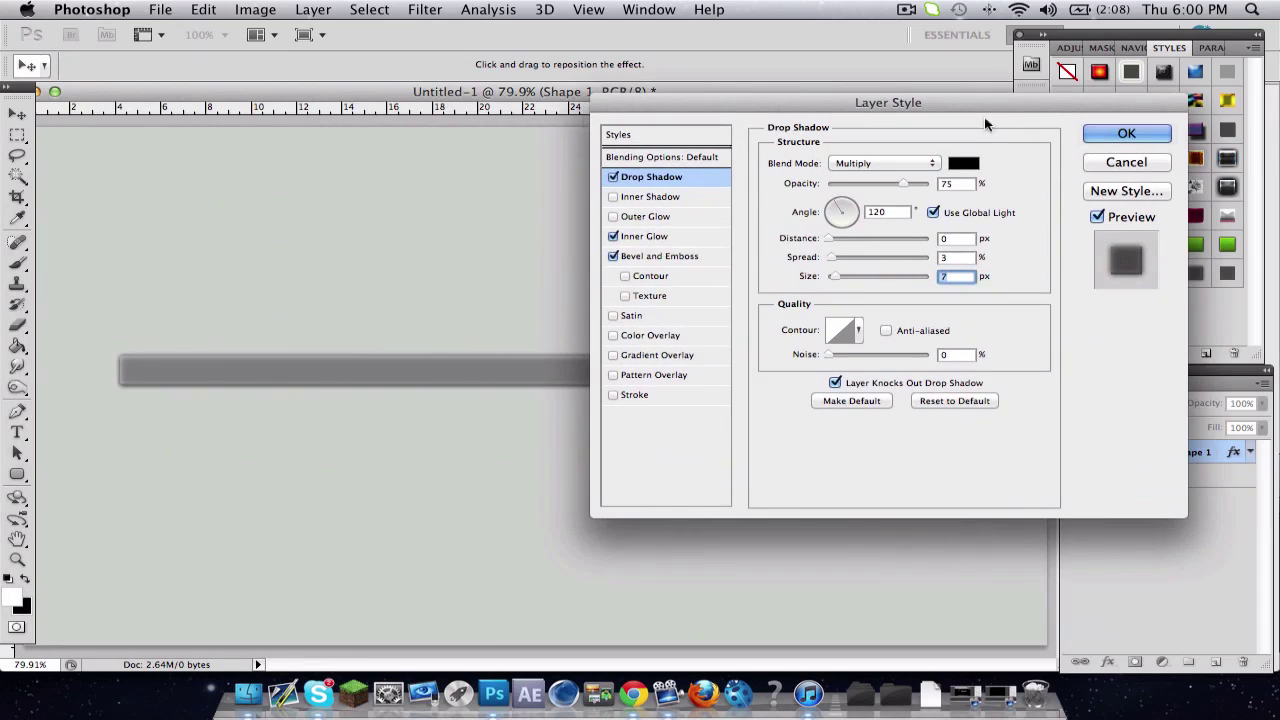
drag(859, 92, 474, 108)
drag(632, 105, 783, 111)
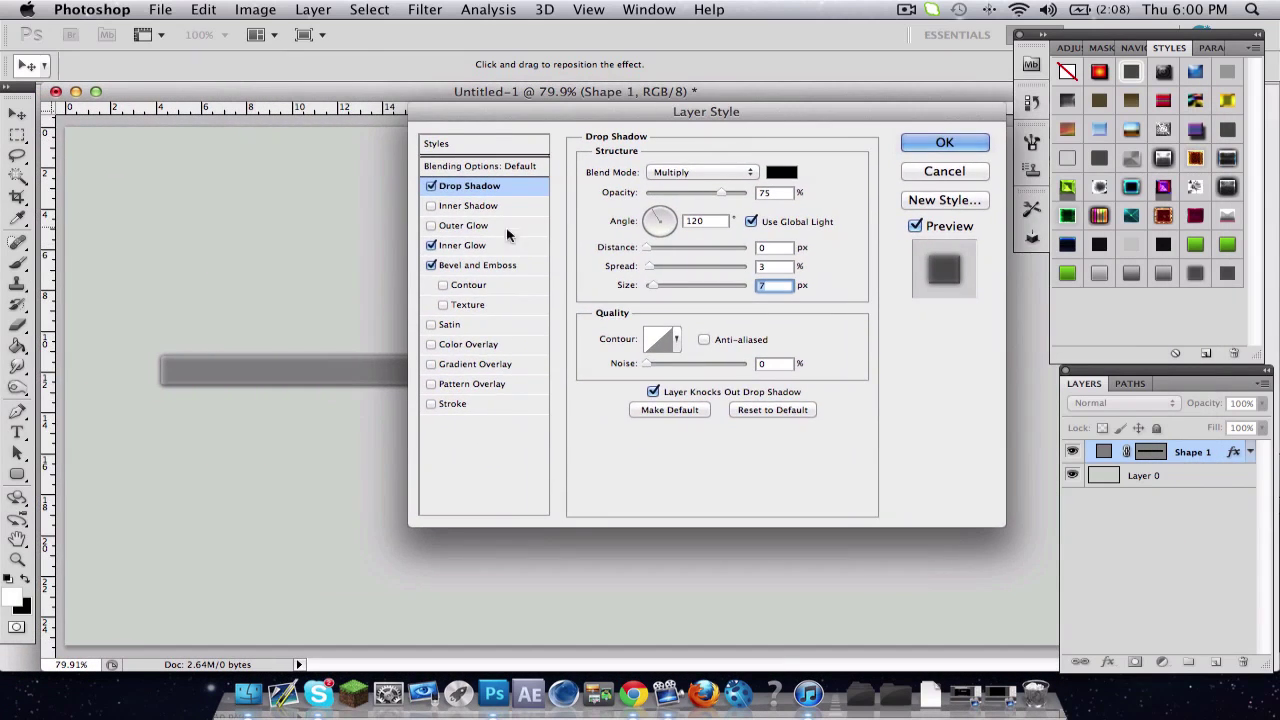
drag(528, 105, 712, 74)
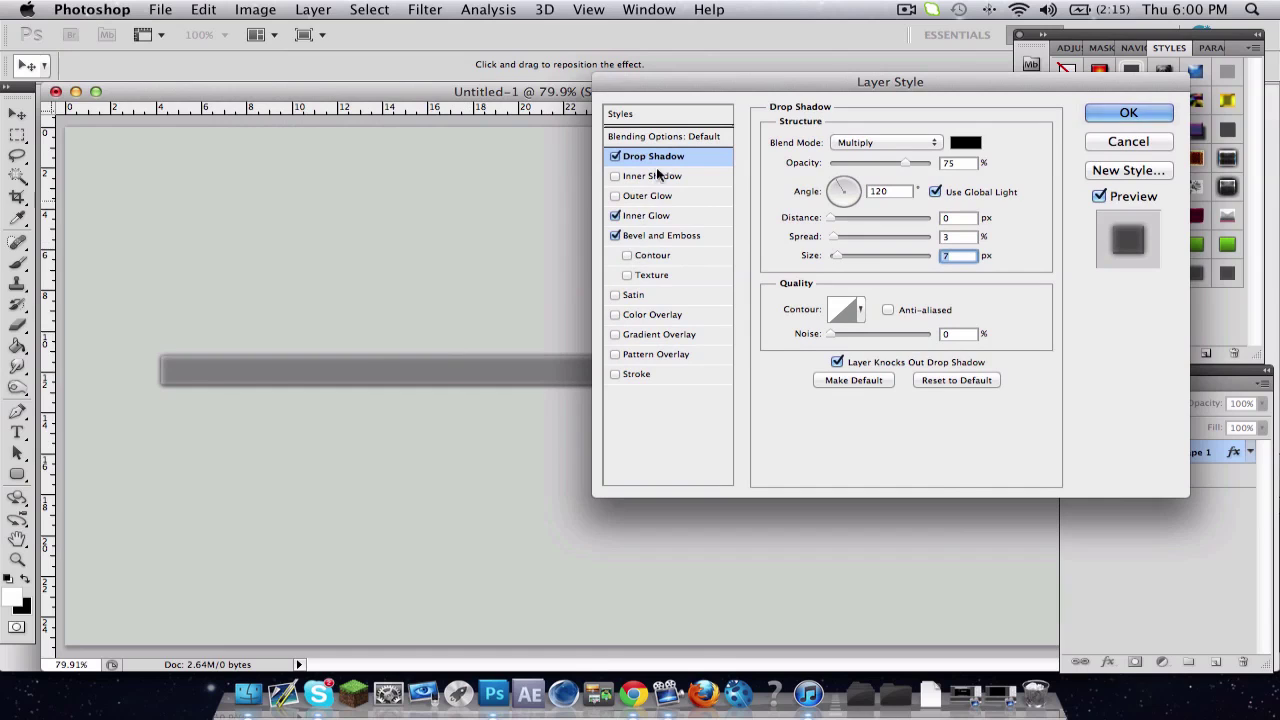
Step: Review the bar's Inner Glow settings, checking the glow colour, blend mode and opacity
drag(705, 82, 556, 166)
click(493, 299)
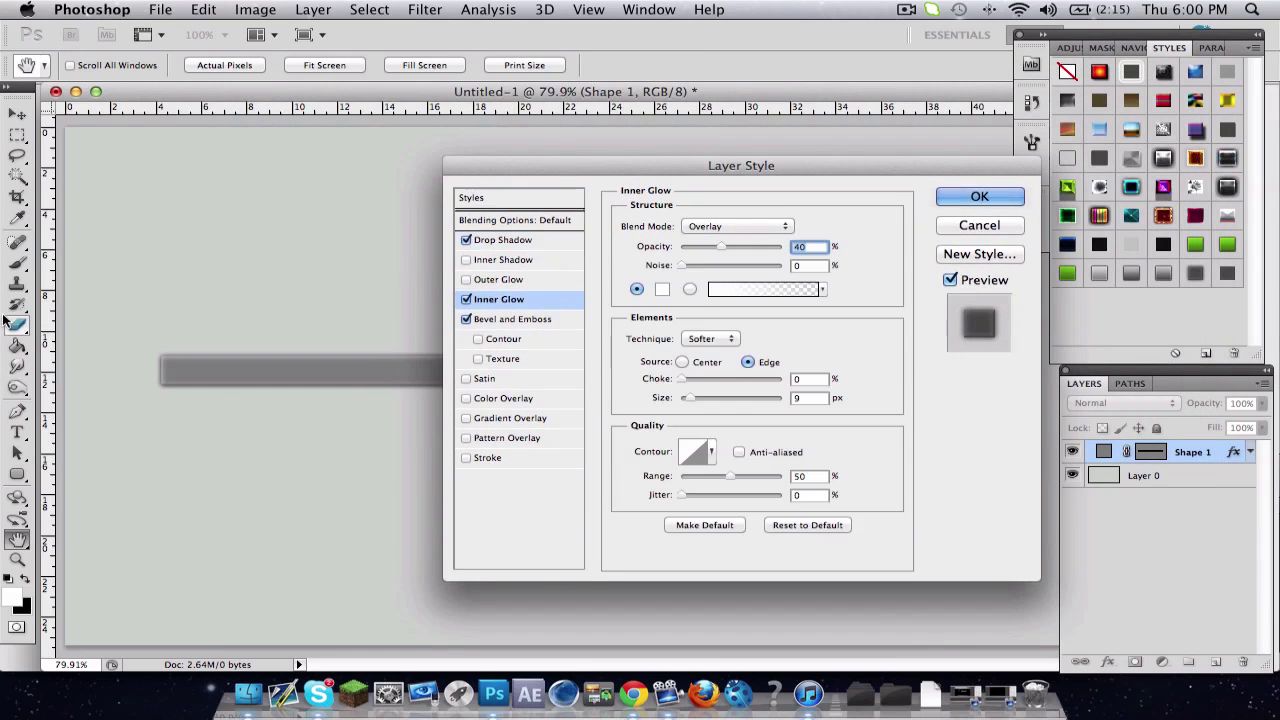
click(661, 290)
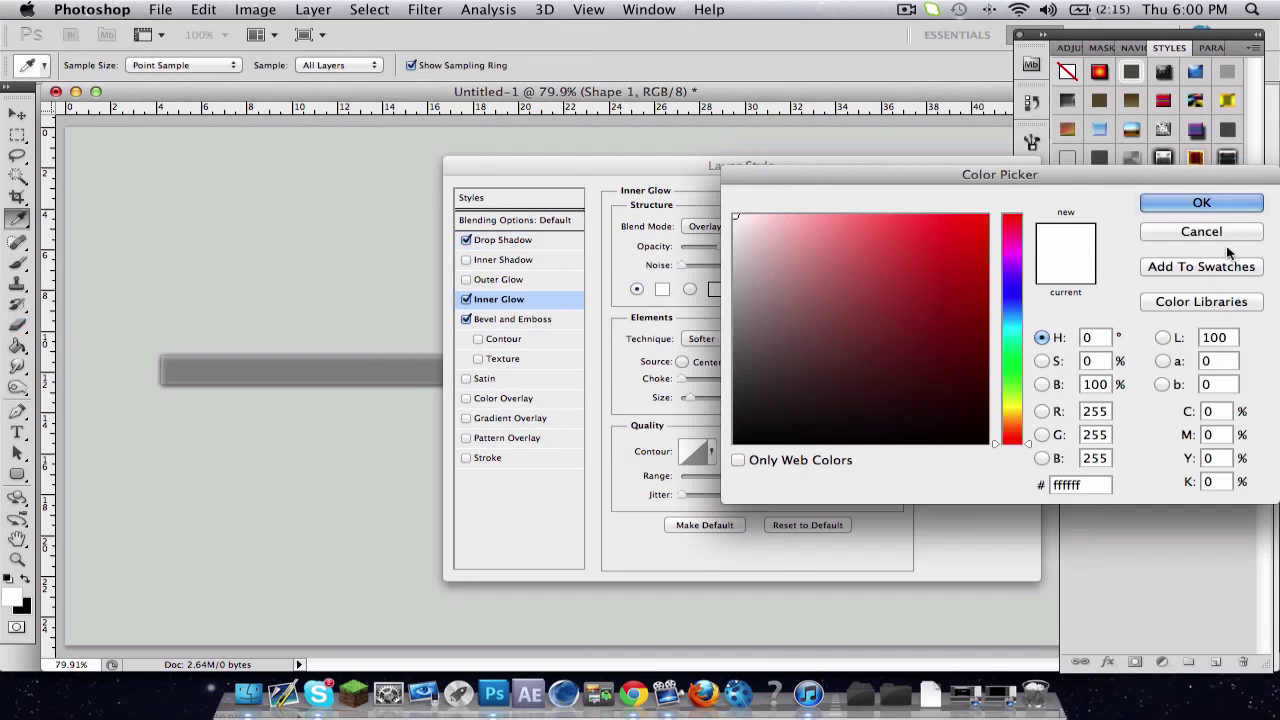
click(1200, 203)
click(735, 227)
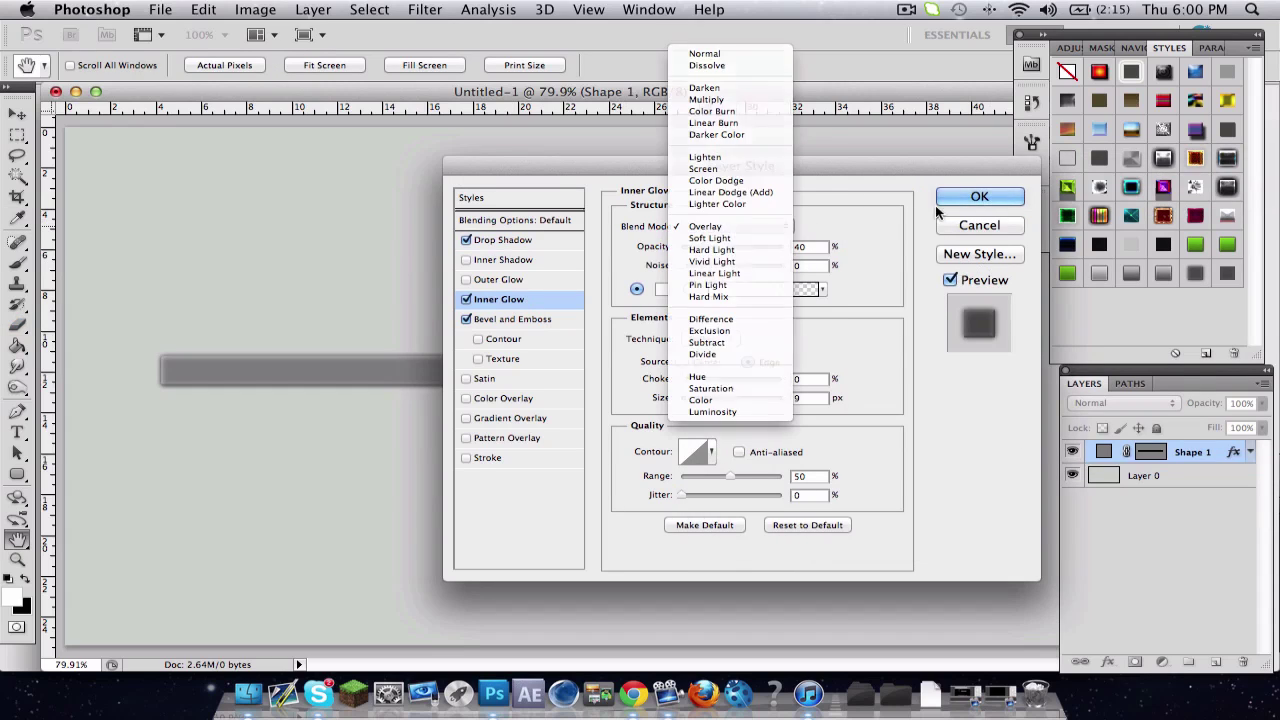
click(745, 228)
double_click(805, 246)
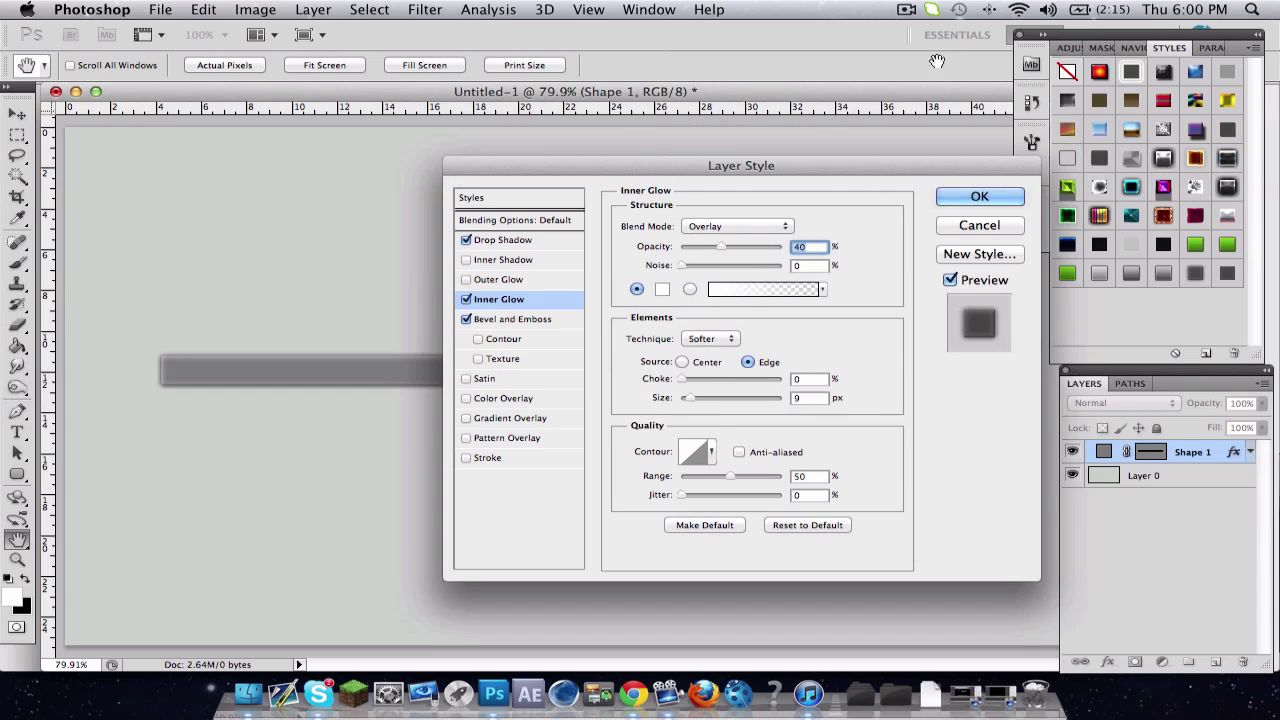
drag(813, 160, 766, 138)
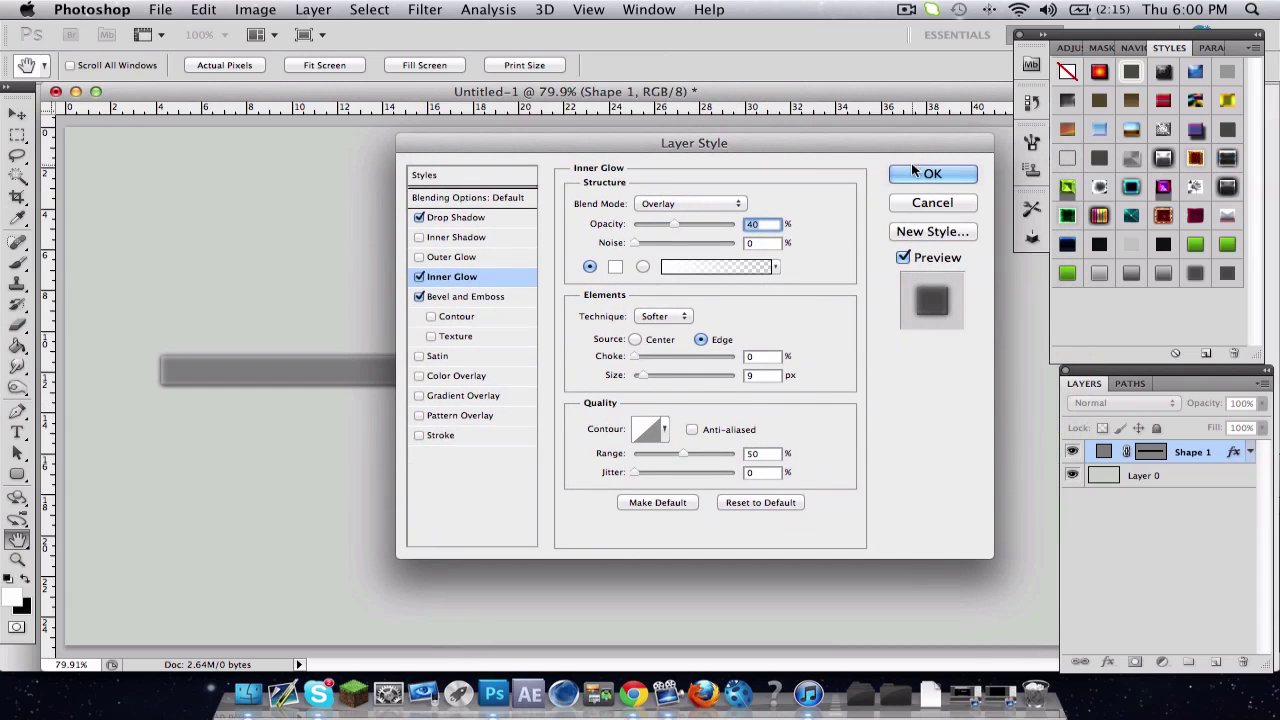
Step: Review the bar's Bevel and Emboss structure settings, including style, technique, depth, size and soften
click(471, 298)
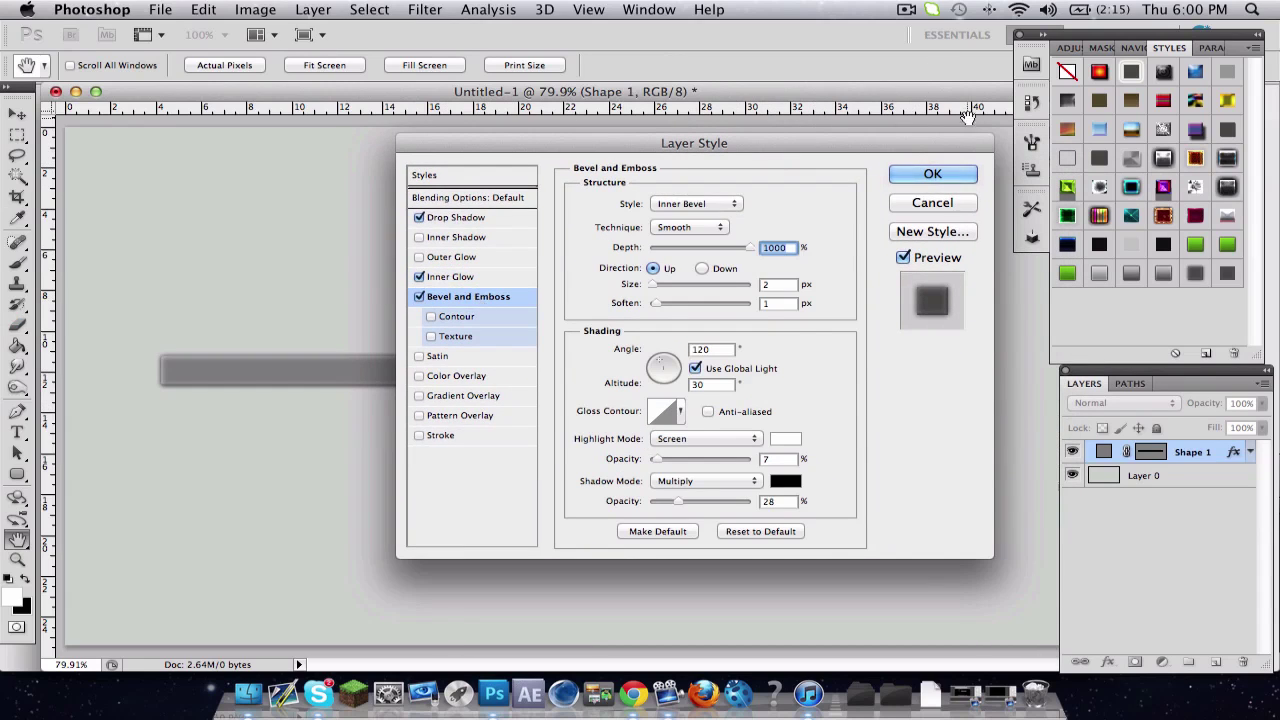
click(729, 204)
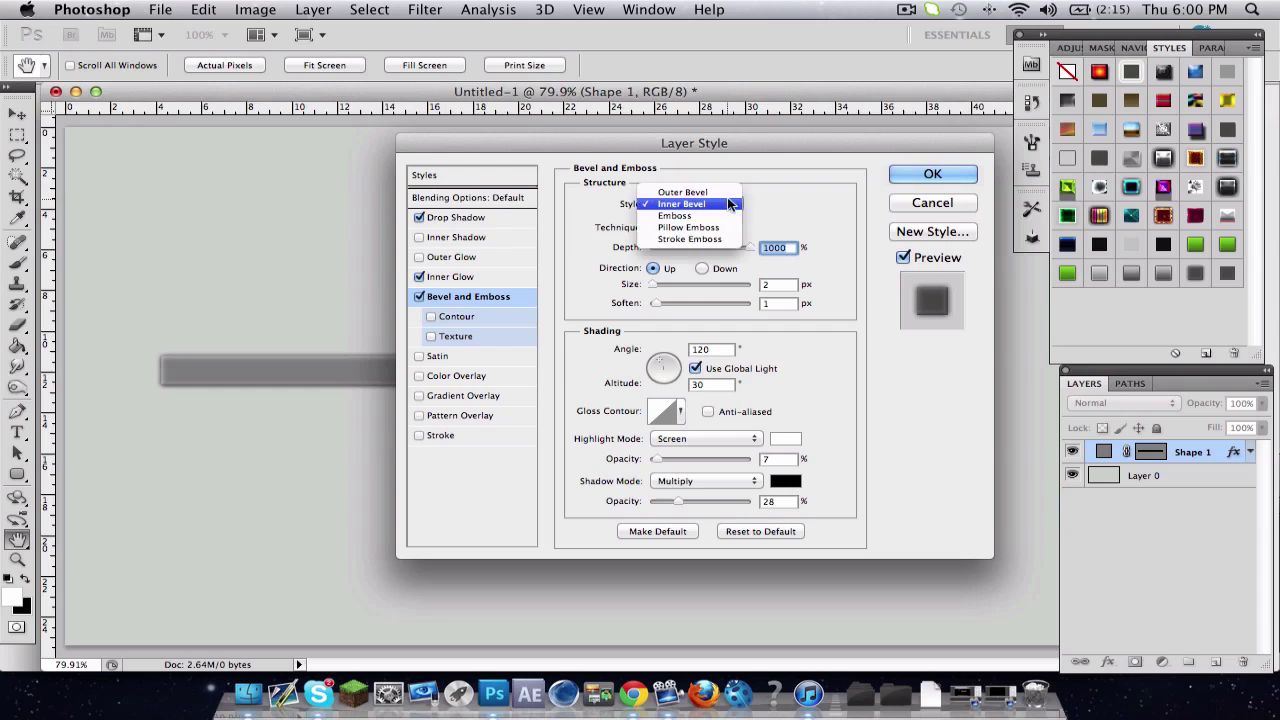
click(776, 196)
click(713, 229)
click(868, 208)
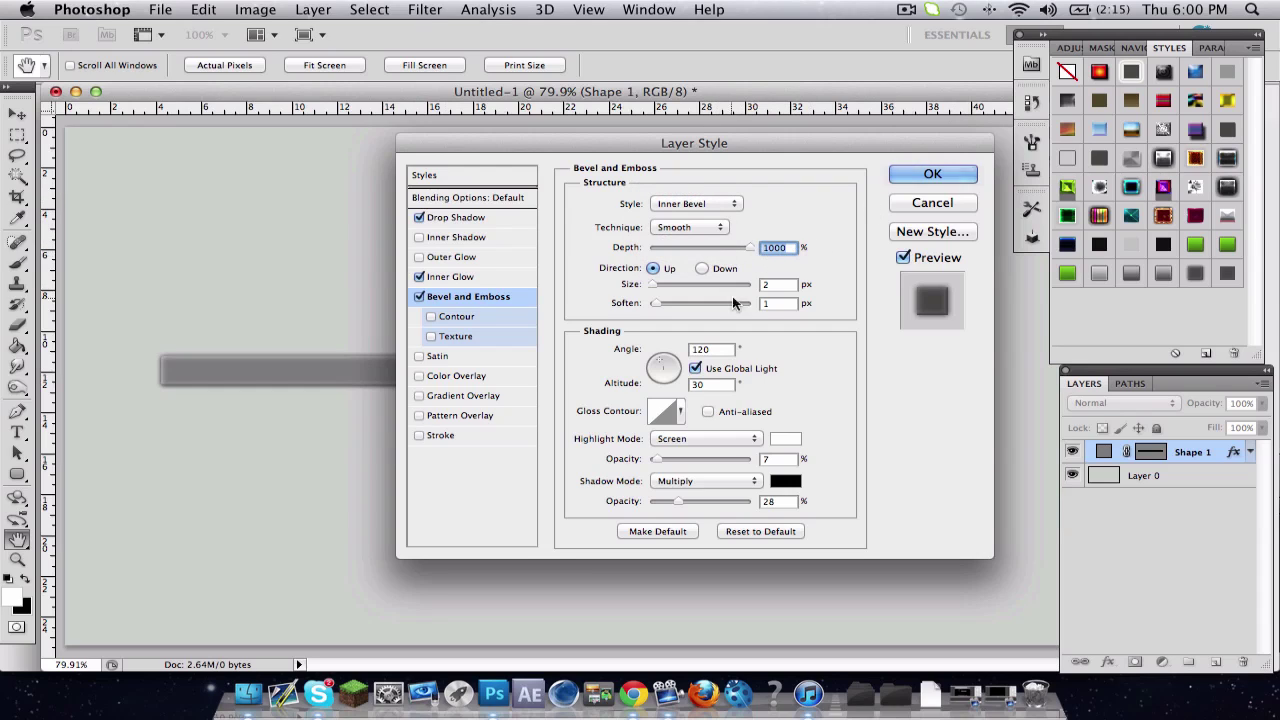
key(Tab)
key(Tab)
Step: Review the Bevel and Emboss shading settings, including highlight colour and both opacities, with the bar in view, and close the Layer Style settings
drag(697, 145, 698, 96)
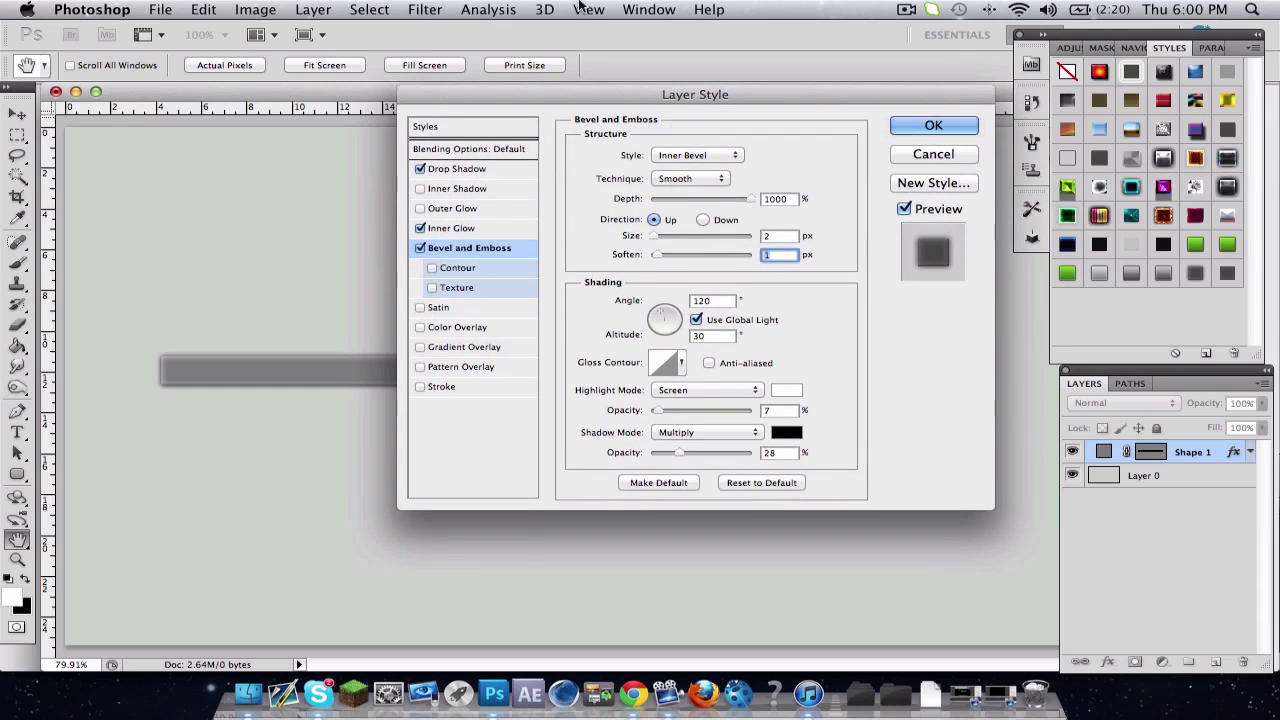
drag(571, 99, 908, 73)
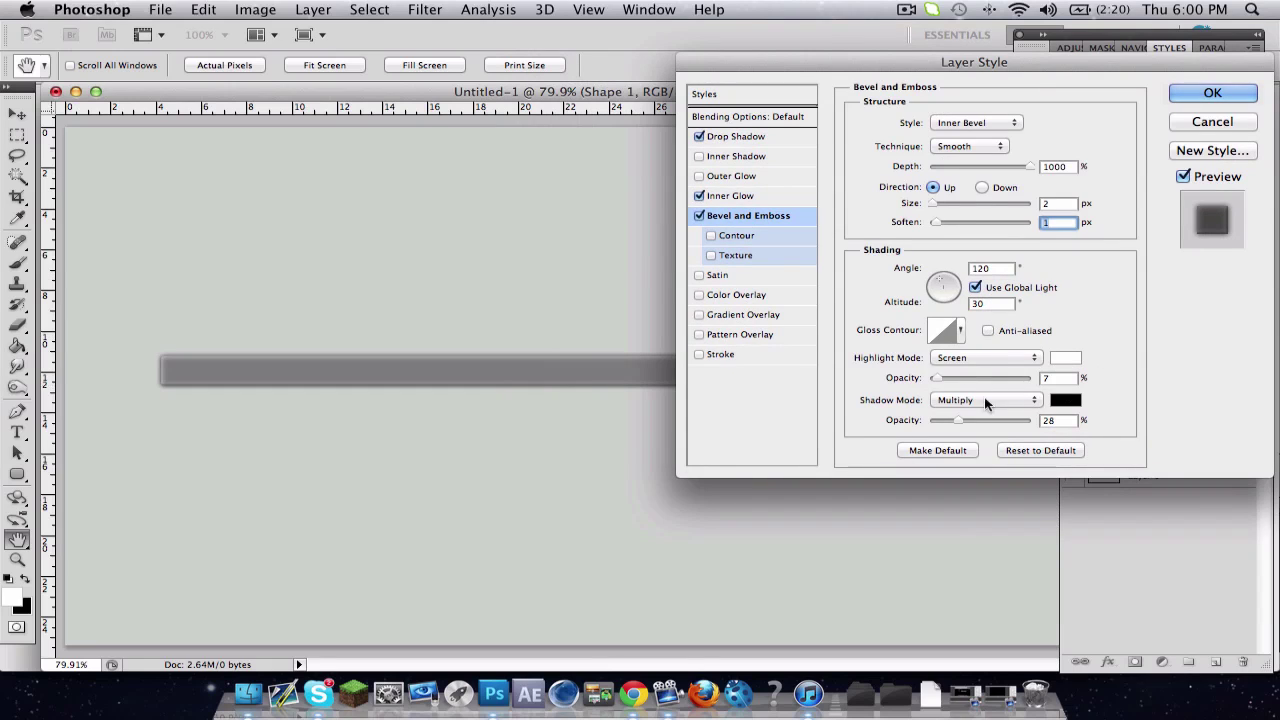
click(1060, 378)
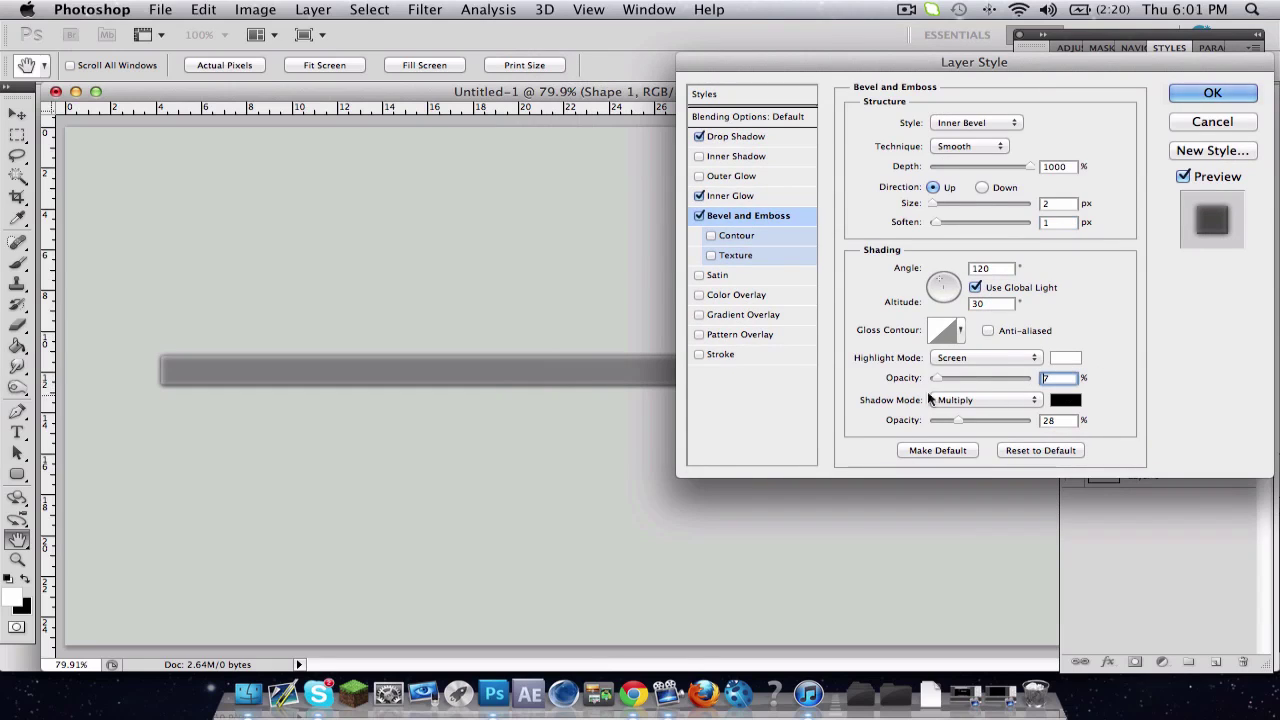
click(1065, 357)
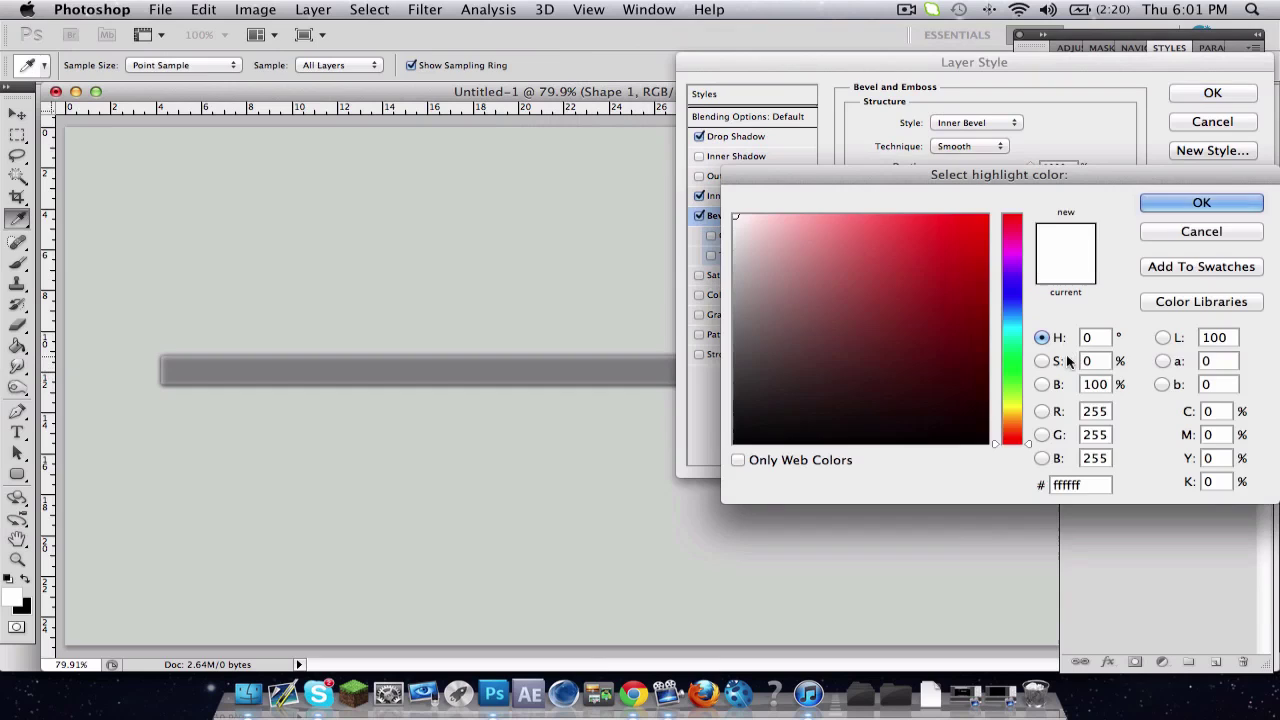
click(1172, 207)
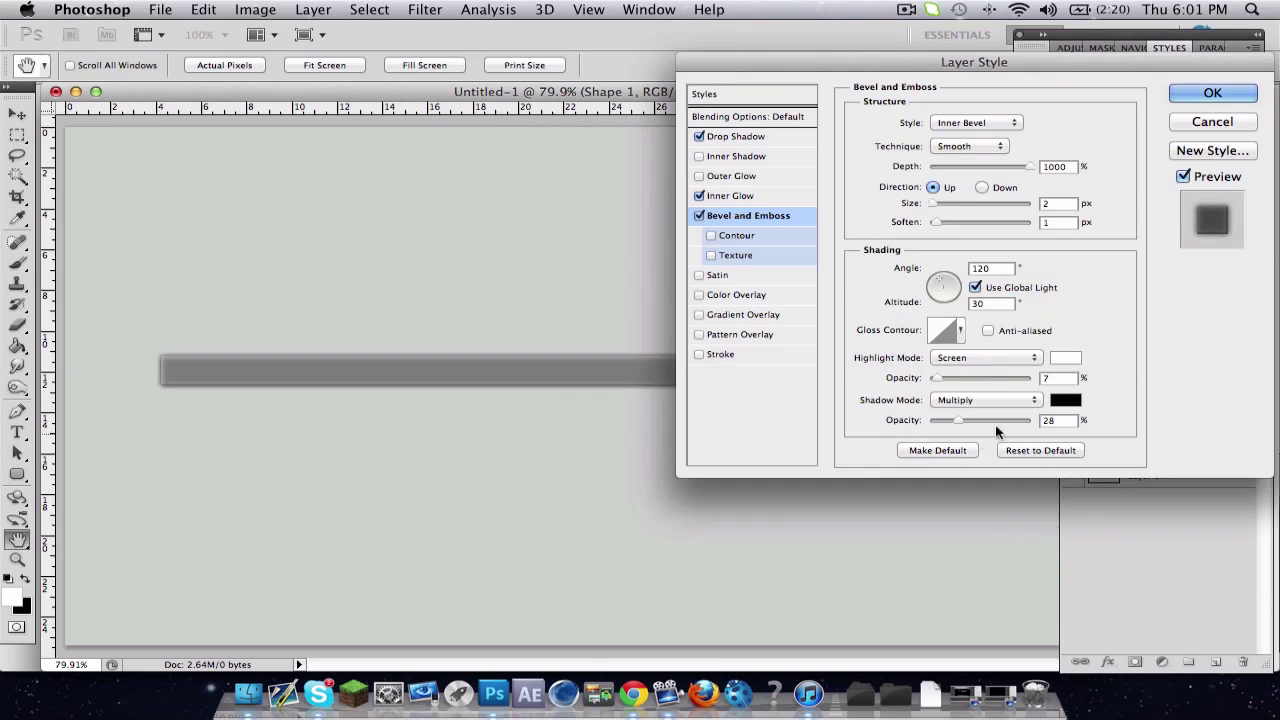
click(1074, 423)
drag(785, 57, 580, 77)
click(1045, 113)
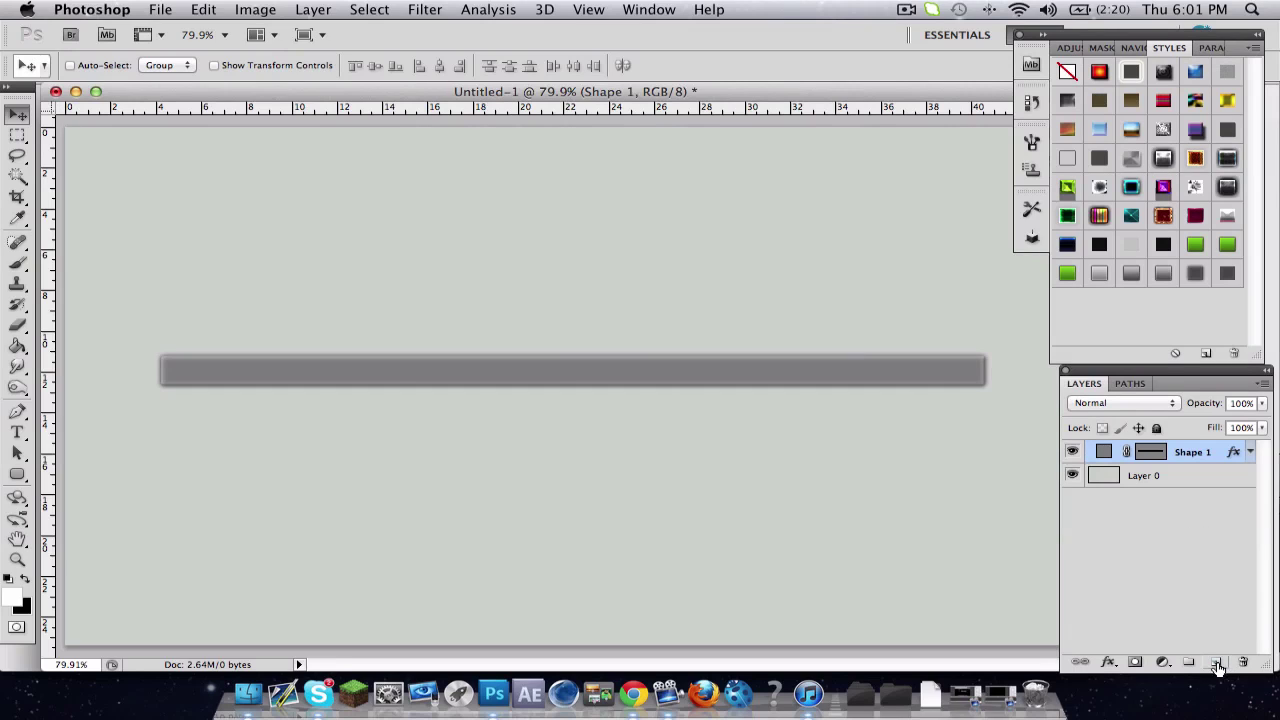
Step: Switch to the Line tool at 2 px weight and undo a trial line drawn down to the bar
click(17, 474)
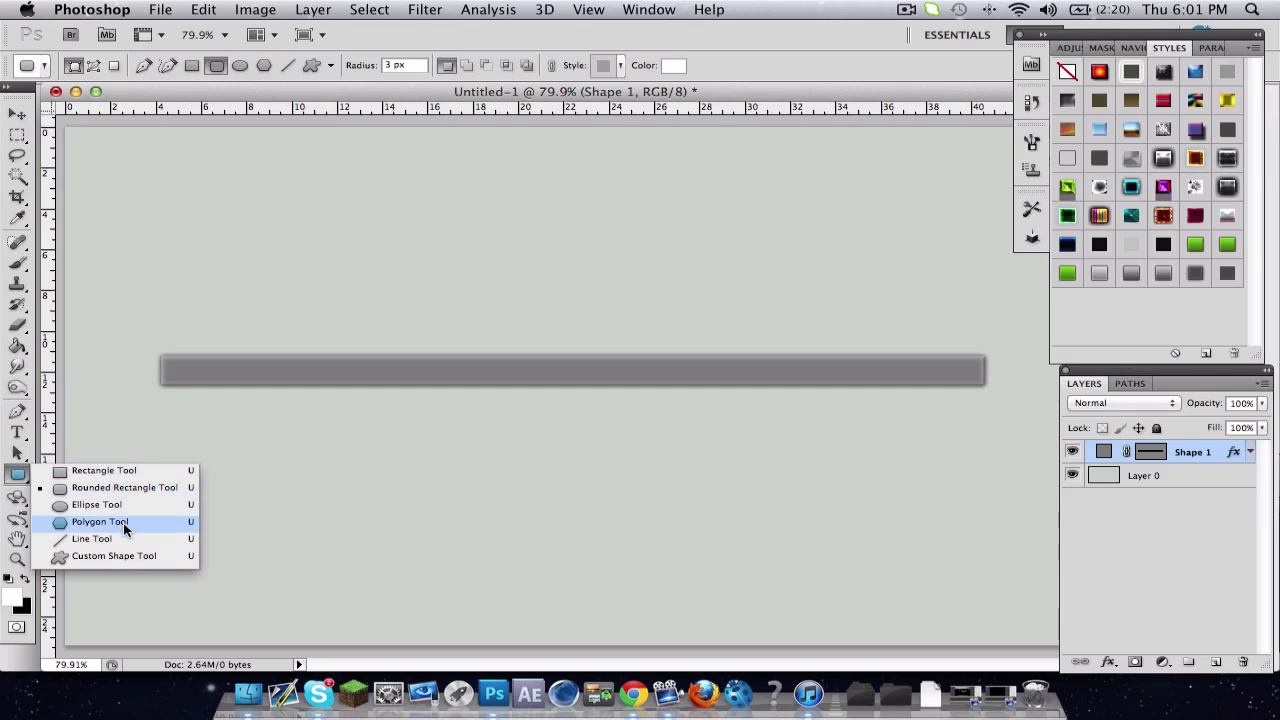
click(92, 539)
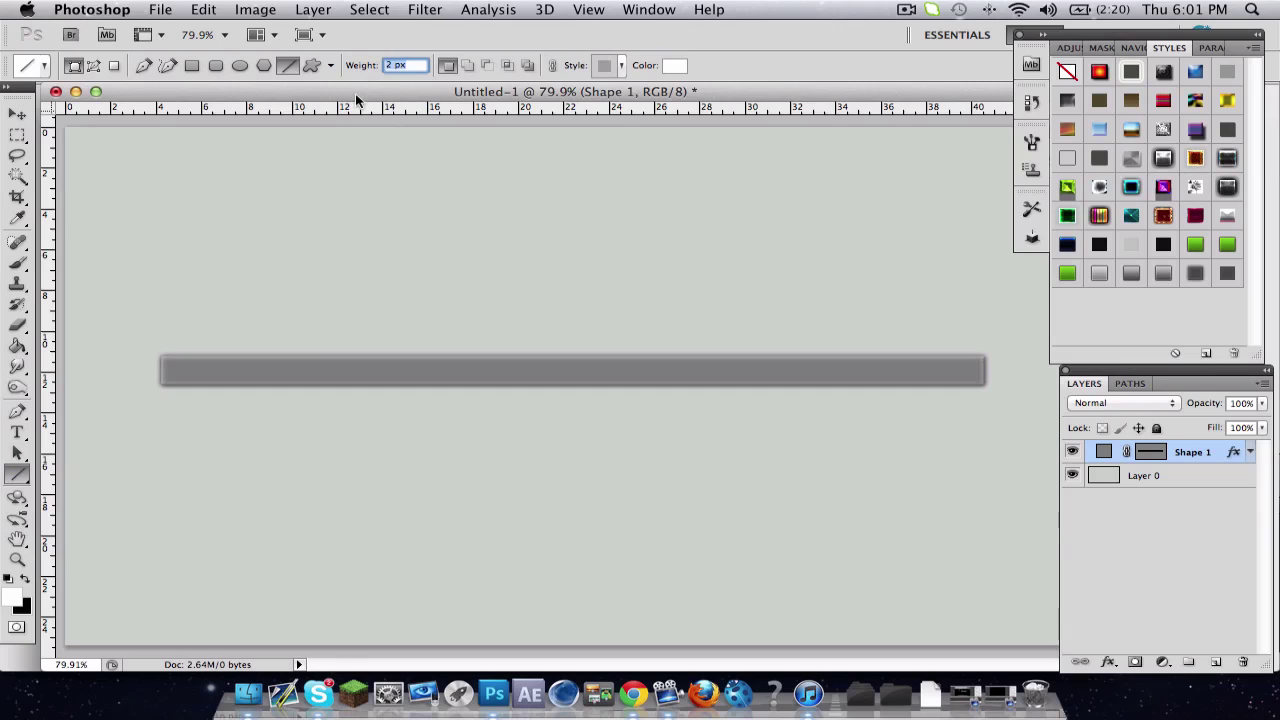
drag(337, 262, 318, 362)
key(super+z)
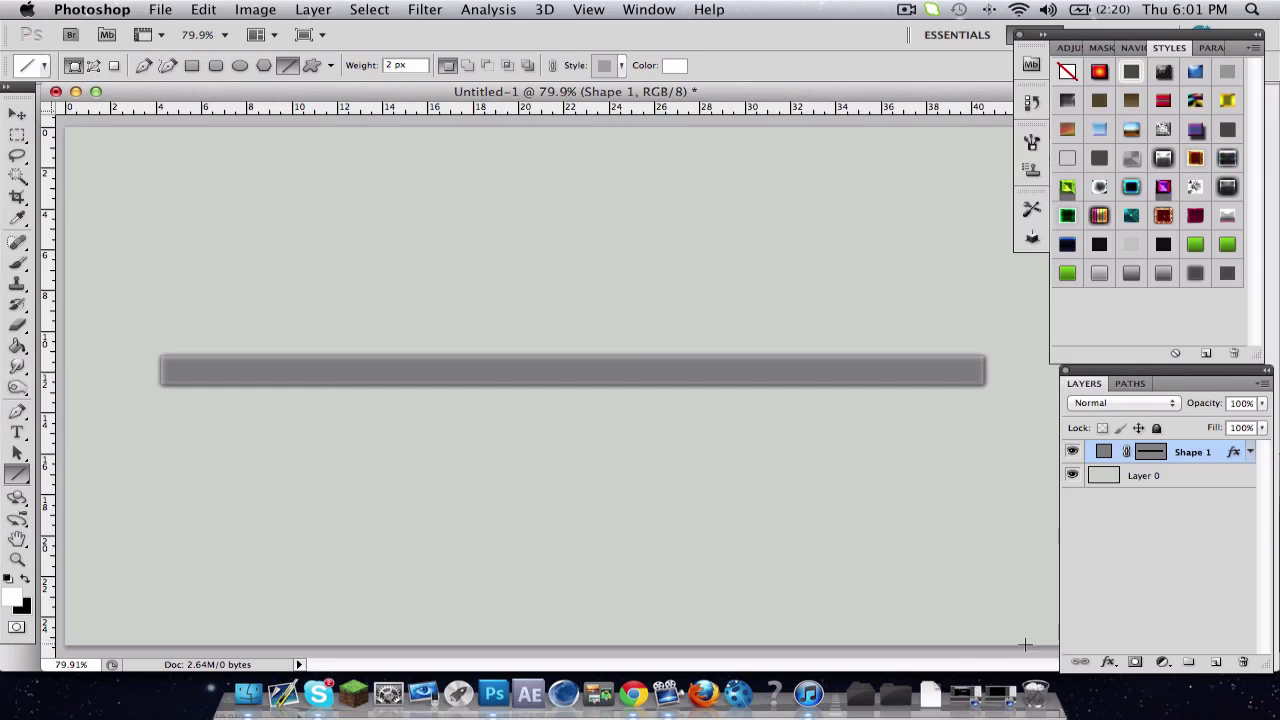
Step: Set the foreground colour to dark grey 1e1e1e
click(16, 579)
click(11, 597)
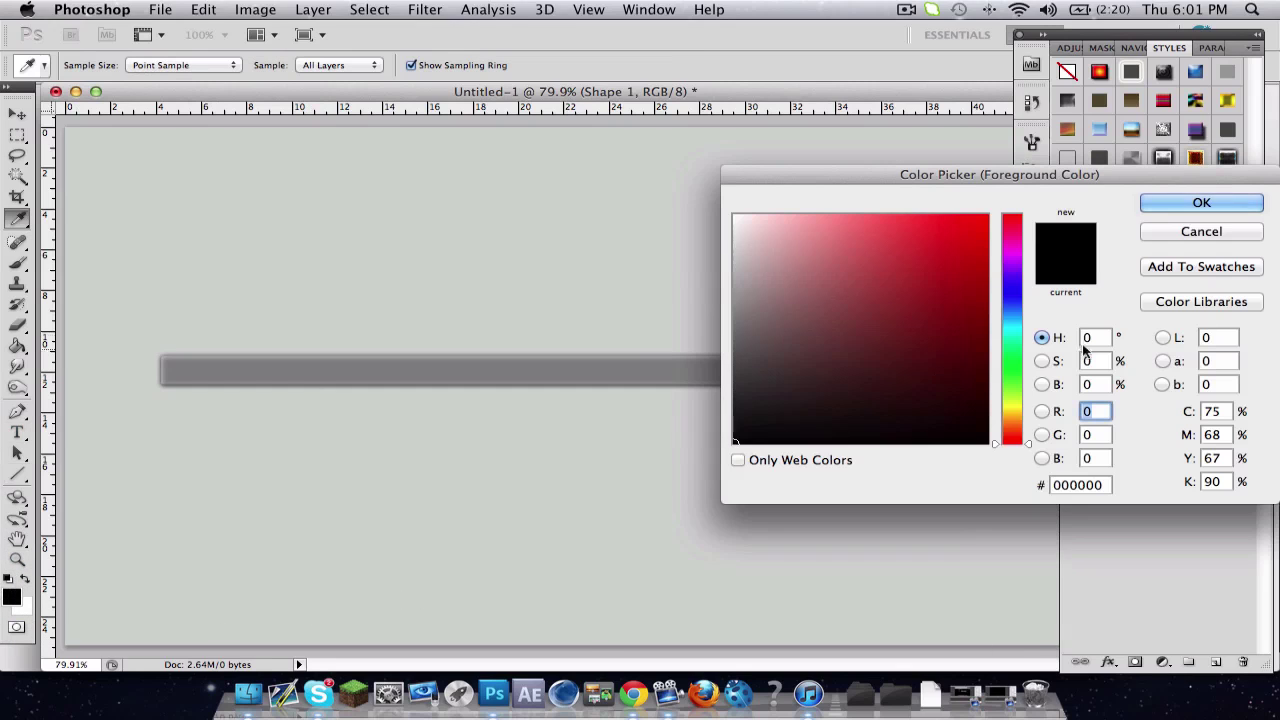
mouse_move(733, 424)
mouse_down()
mouse_move(694, 409)
mouse_move(735, 426)
mouse_up()
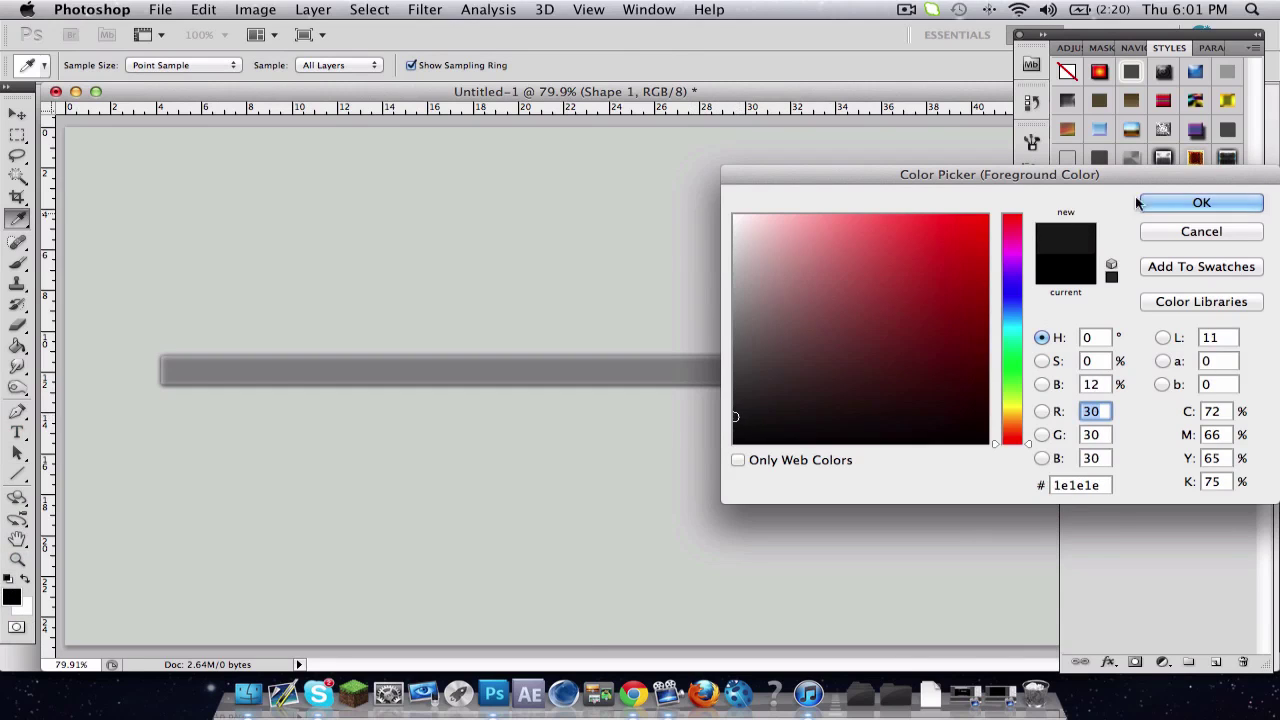
click(1190, 204)
Step: Draw a 2 px vertical divider line across the bar near its left end, with the line layer at 32% opacity
click(1176, 493)
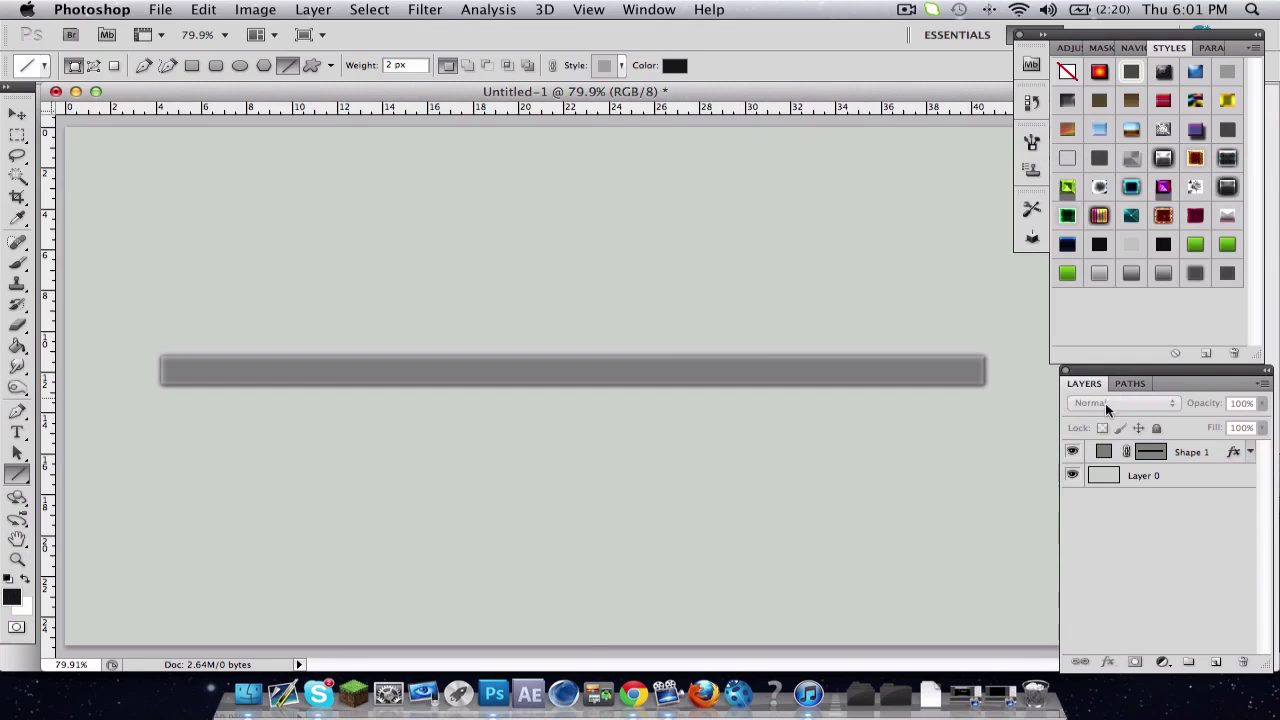
click(1170, 451)
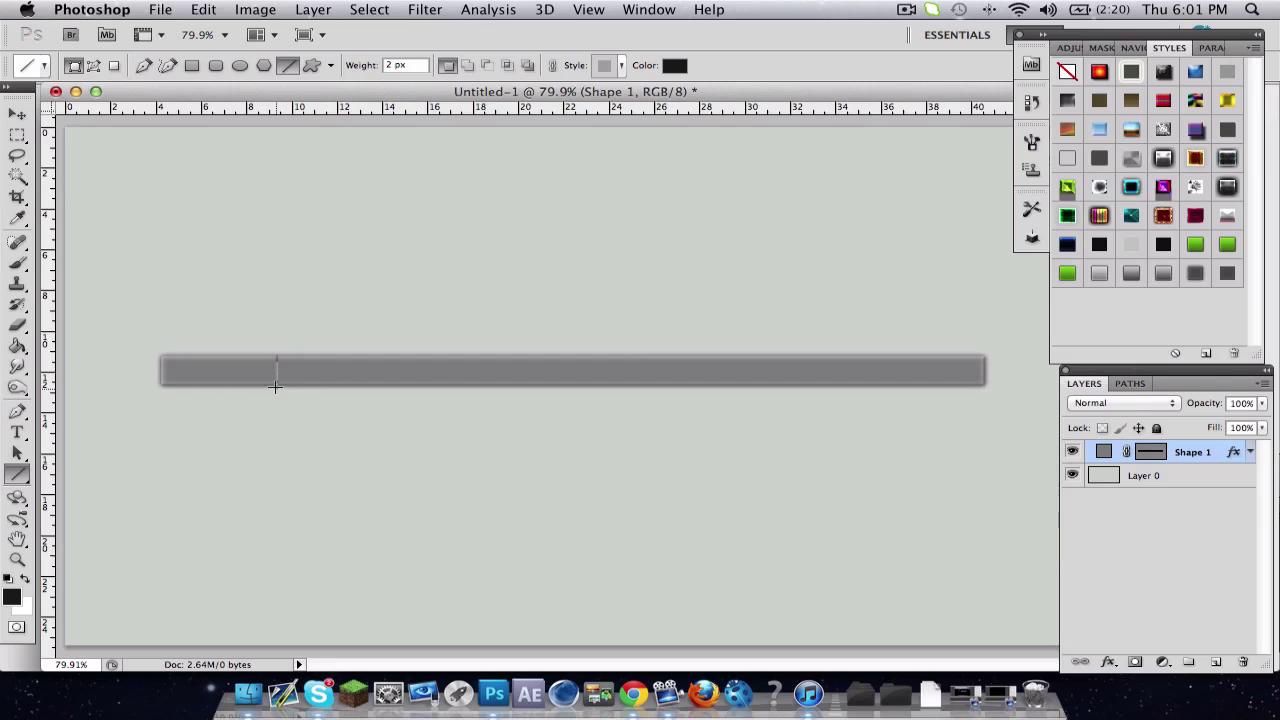
drag(276, 387, 276, 386)
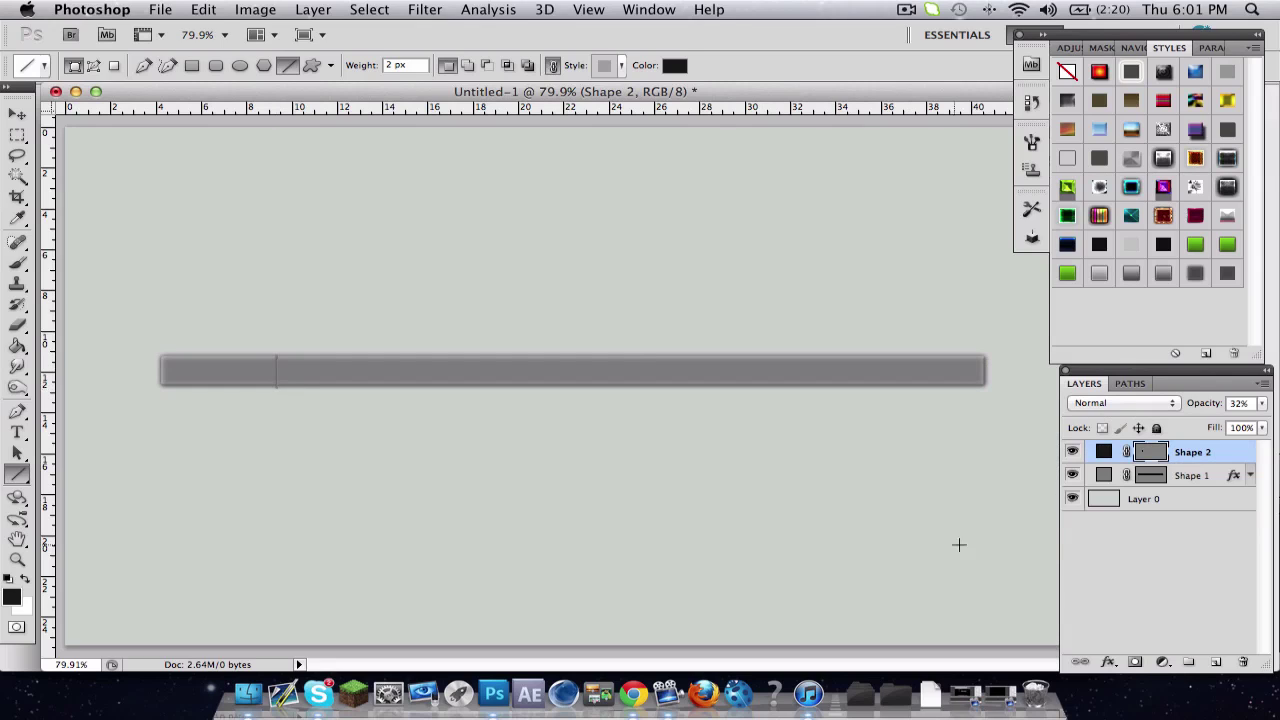
click(1086, 548)
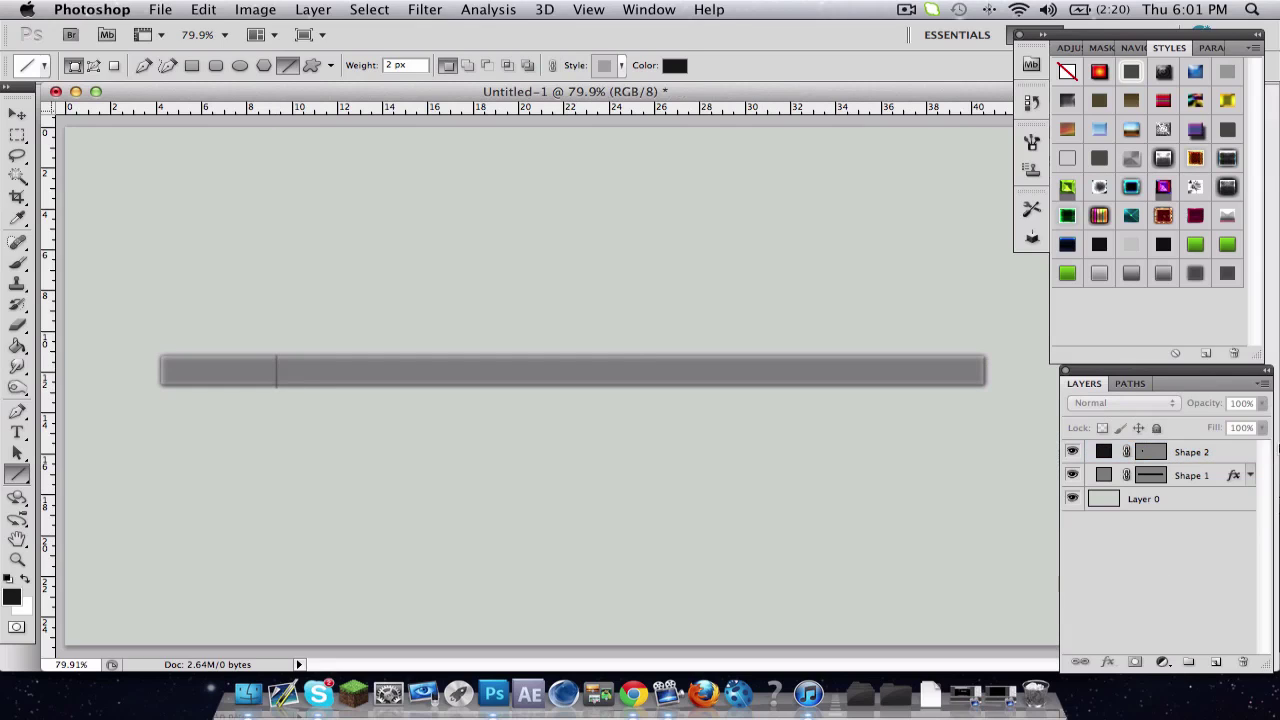
Step: Clip the divider line's layer, Shape 2, to the bar with a clipping mask
click(1240, 458)
right_click(1240, 458)
click(1201, 512)
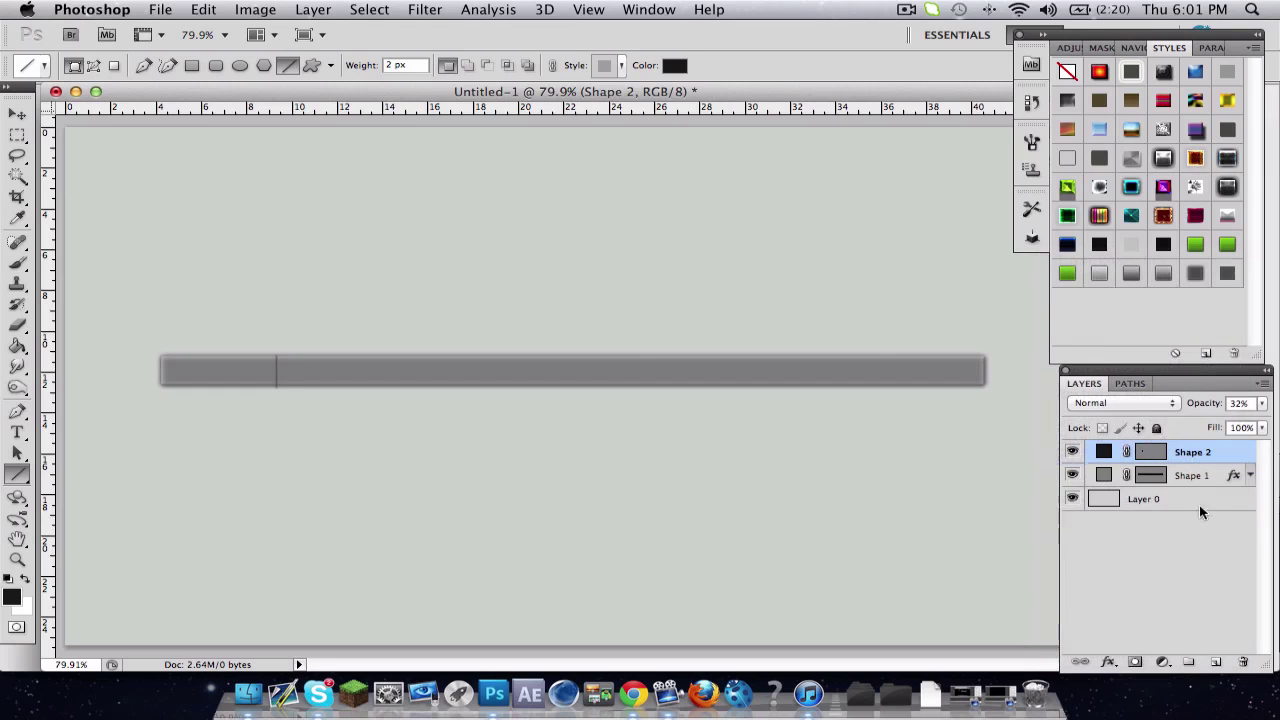
click(1201, 512)
Step: Duplicate the Shape 2 divider layer and clip the copy to the bar with a clipping mask
click(17, 114)
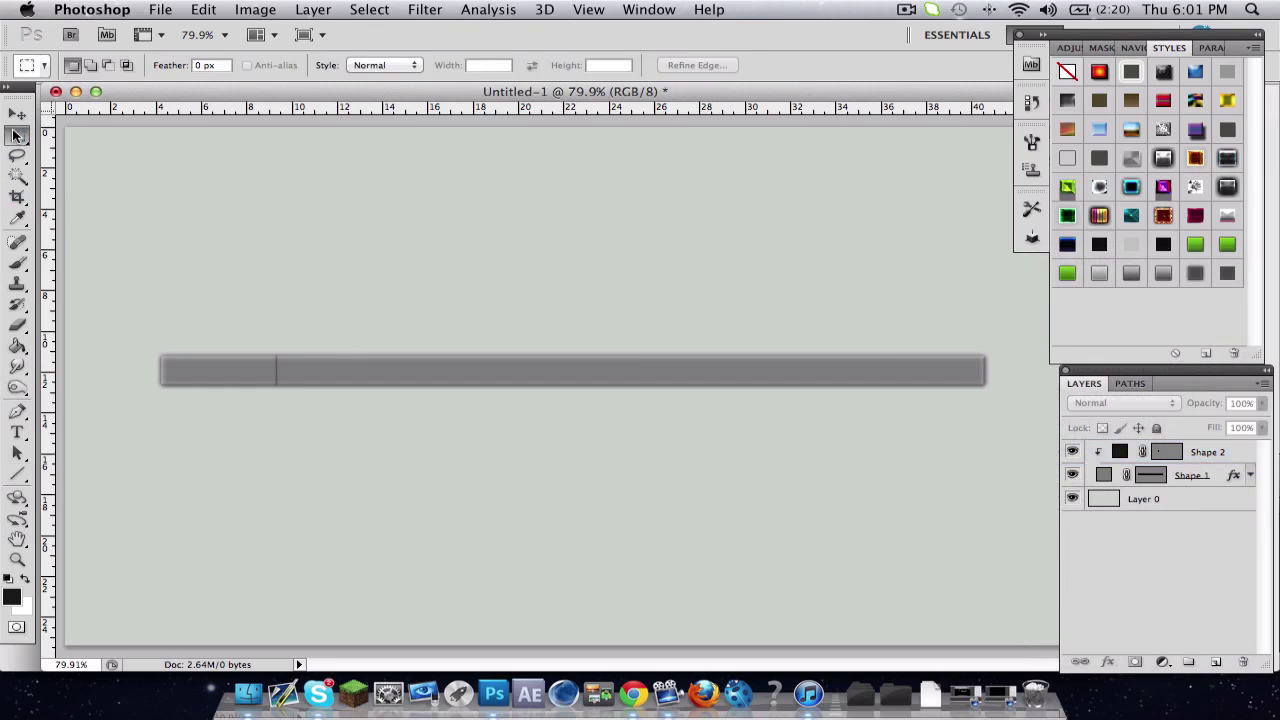
click(1246, 455)
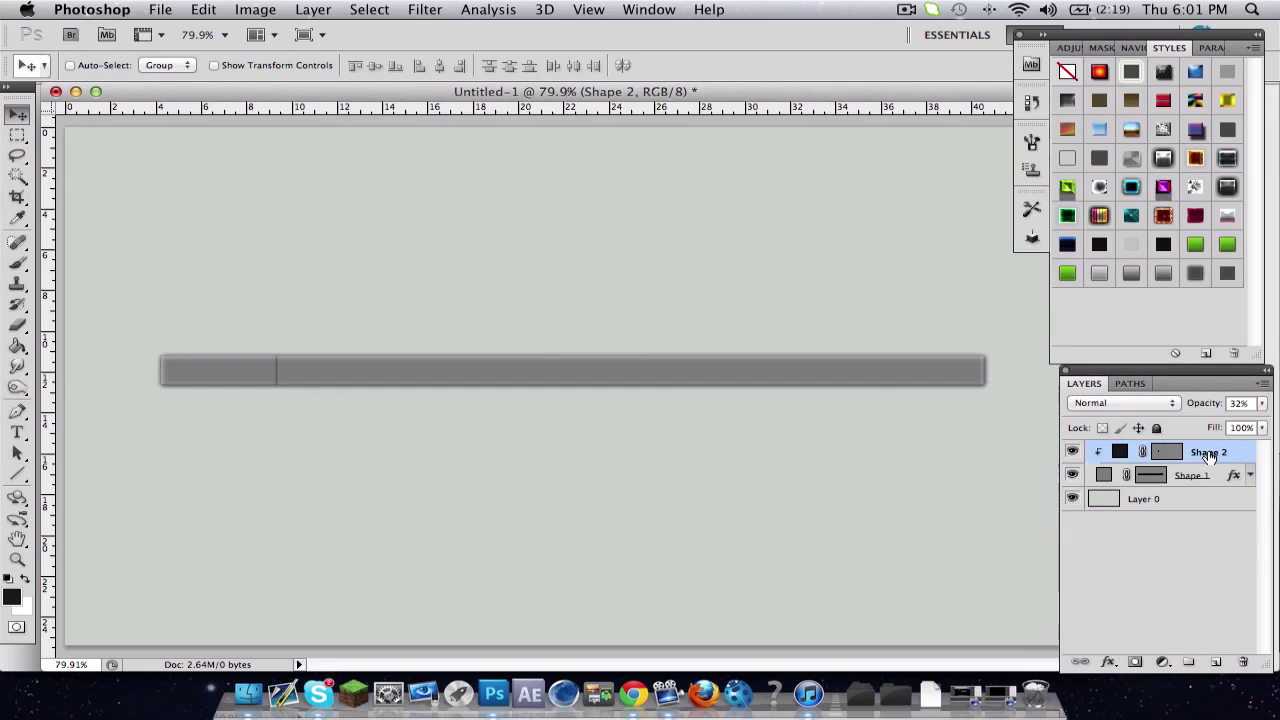
key(super+j)
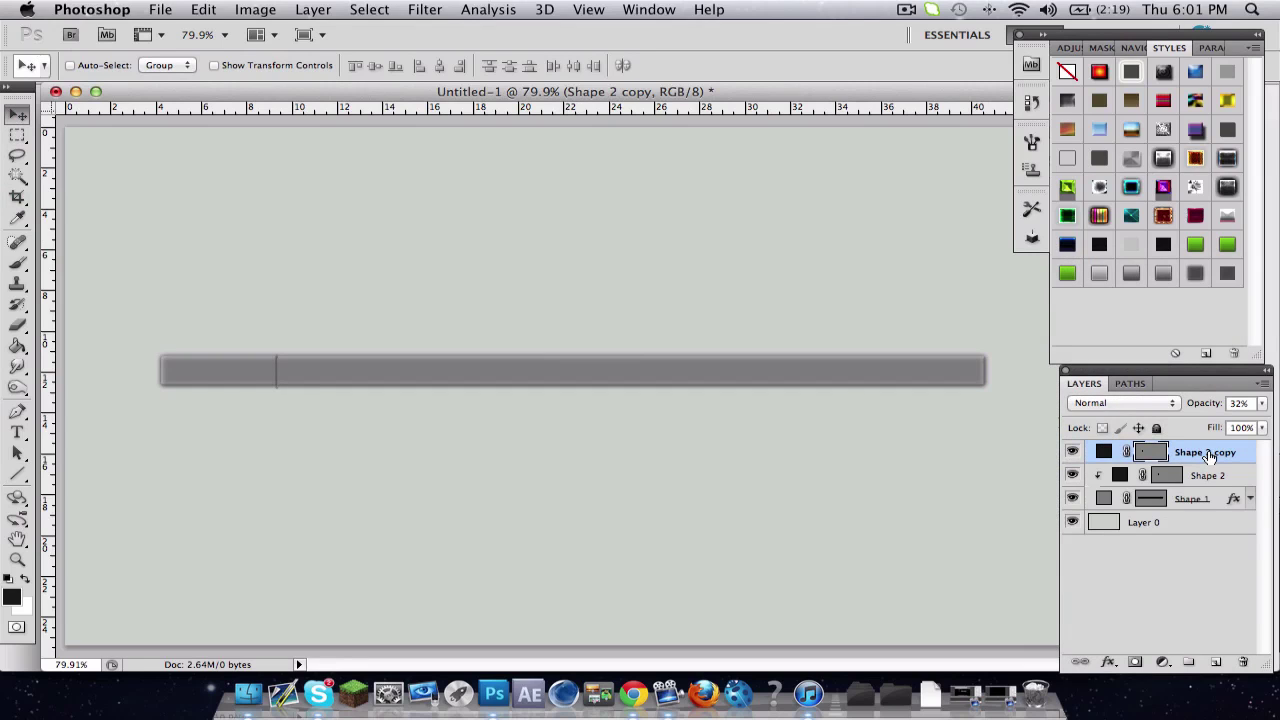
right_click(1210, 456)
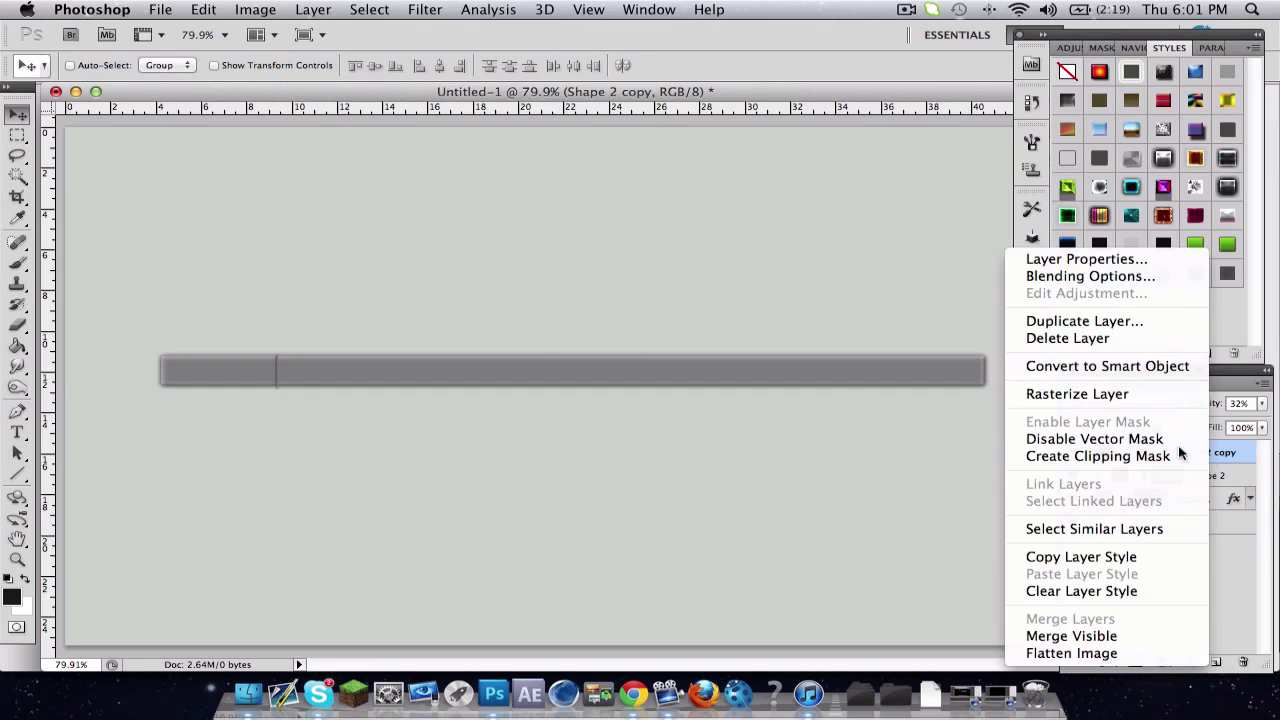
click(1180, 455)
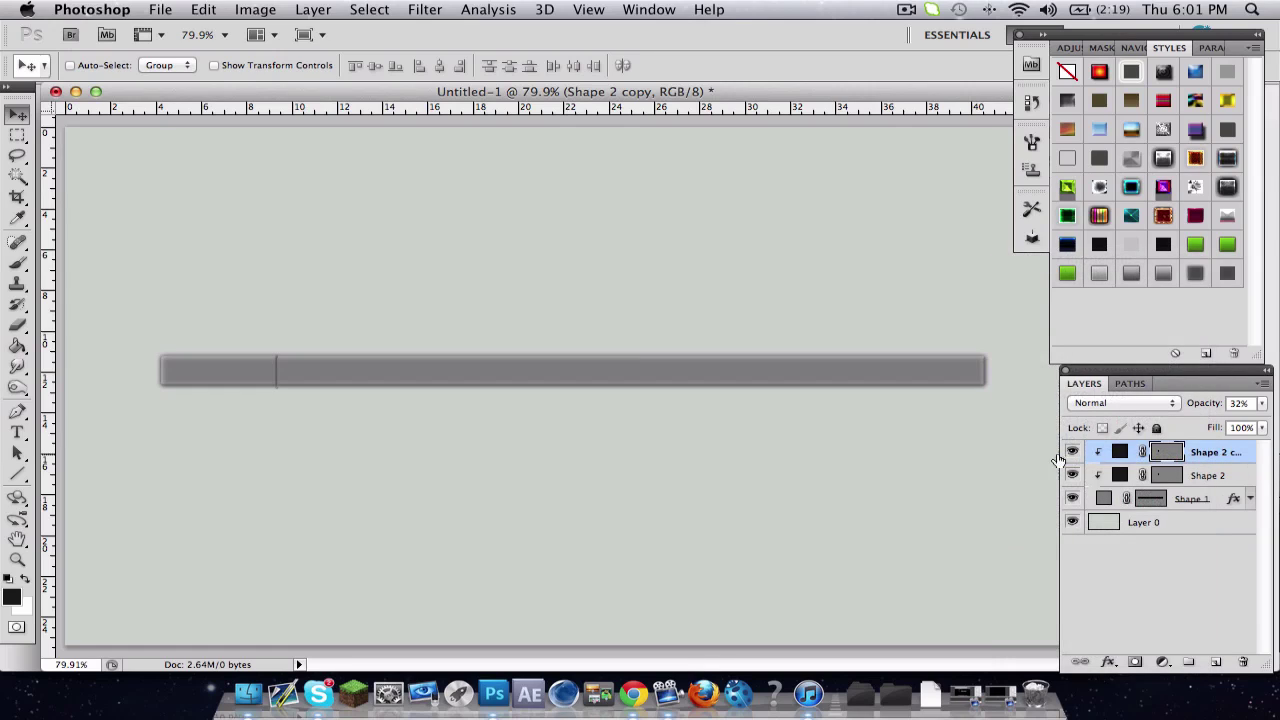
Step: Move the Shape 2 copy layer below Shape 2 and change its fill colour to white
shift+click(1222, 475)
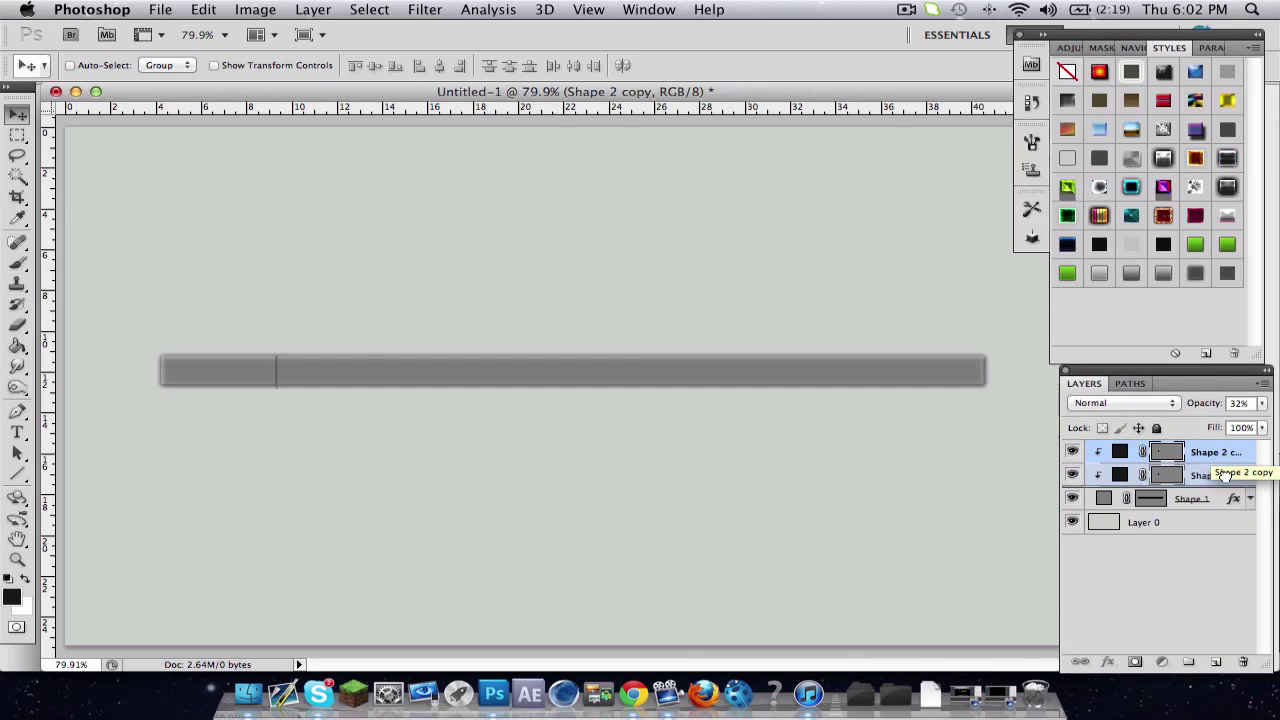
click(1222, 475)
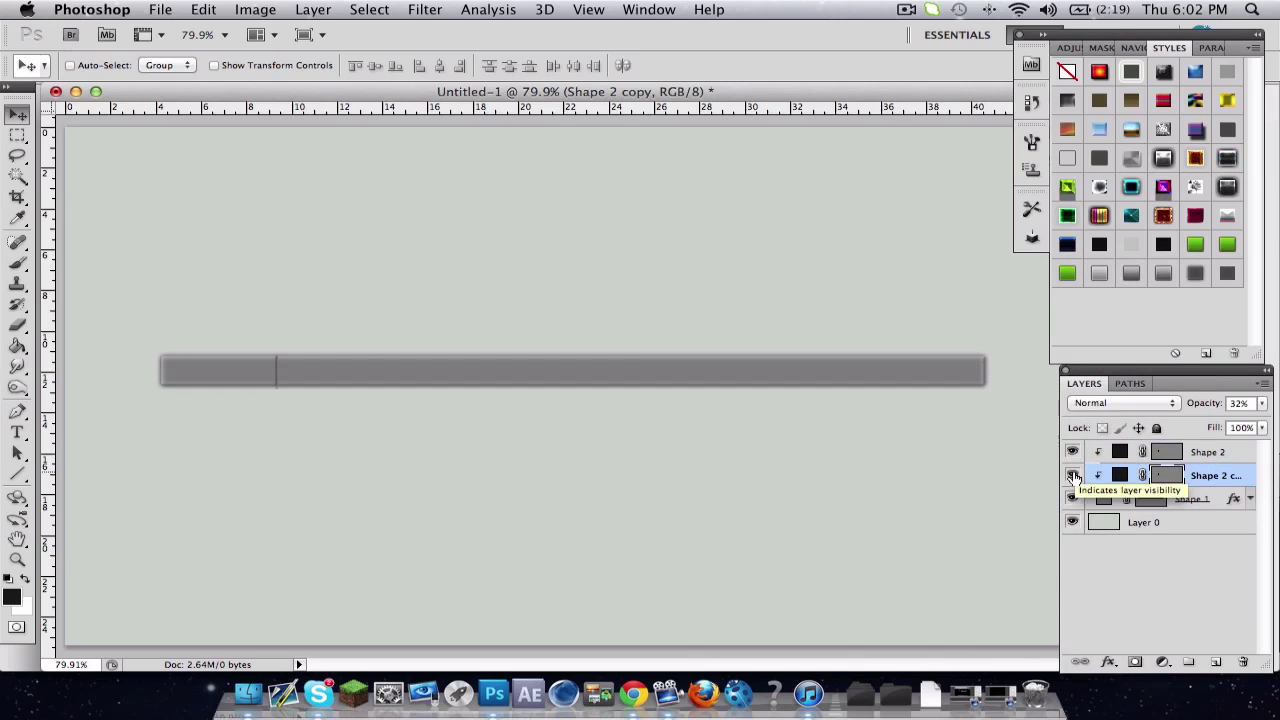
double_click(1119, 476)
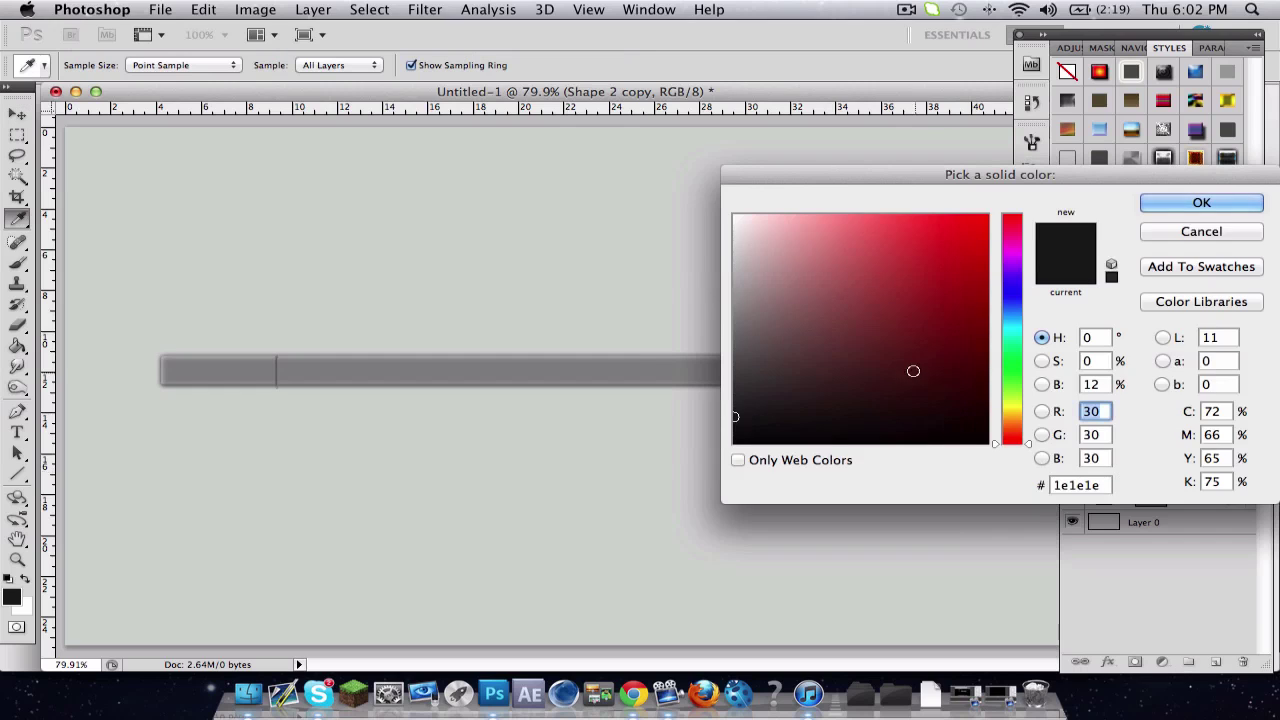
click(660, 157)
click(887, 164)
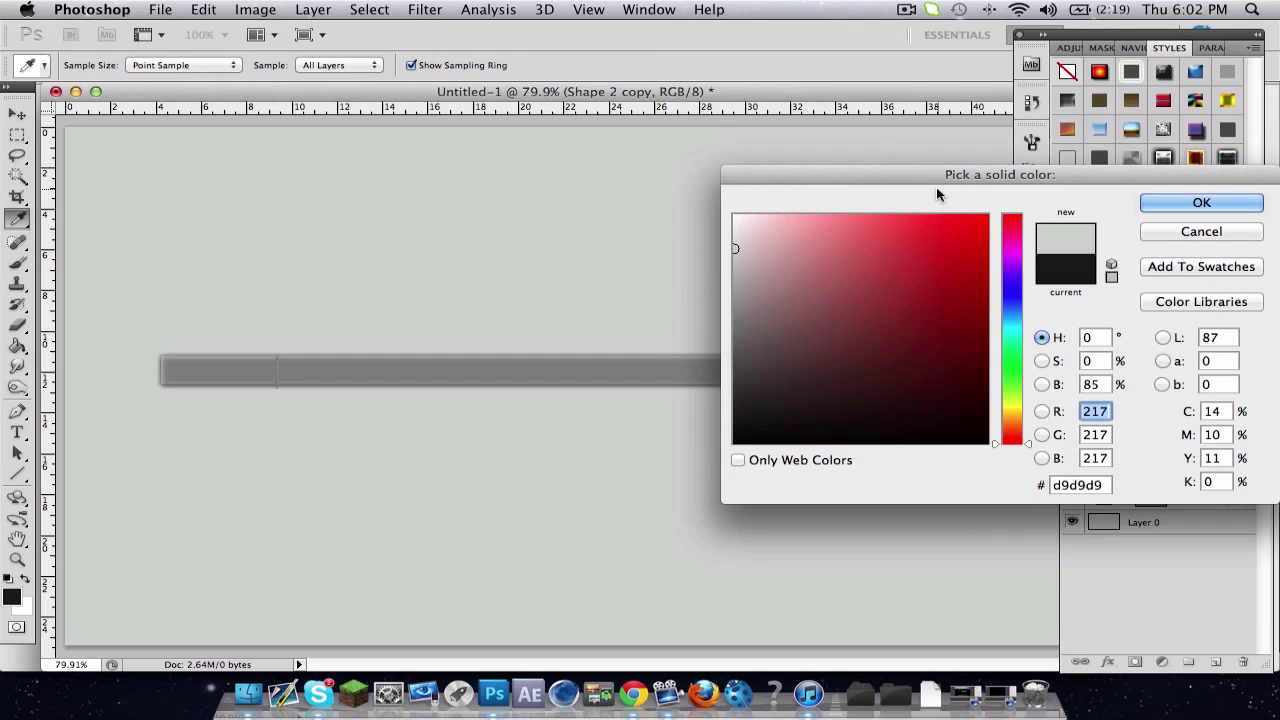
drag(843, 277, 733, 214)
click(1201, 202)
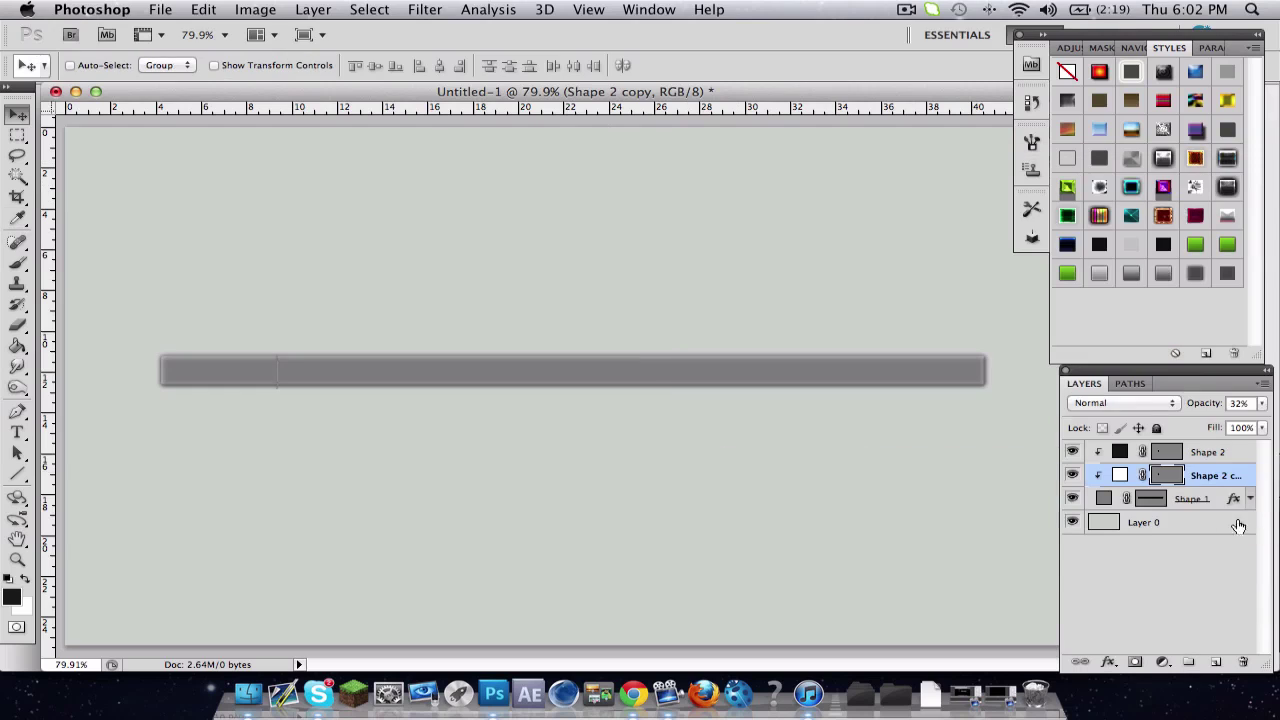
double_click(1213, 448)
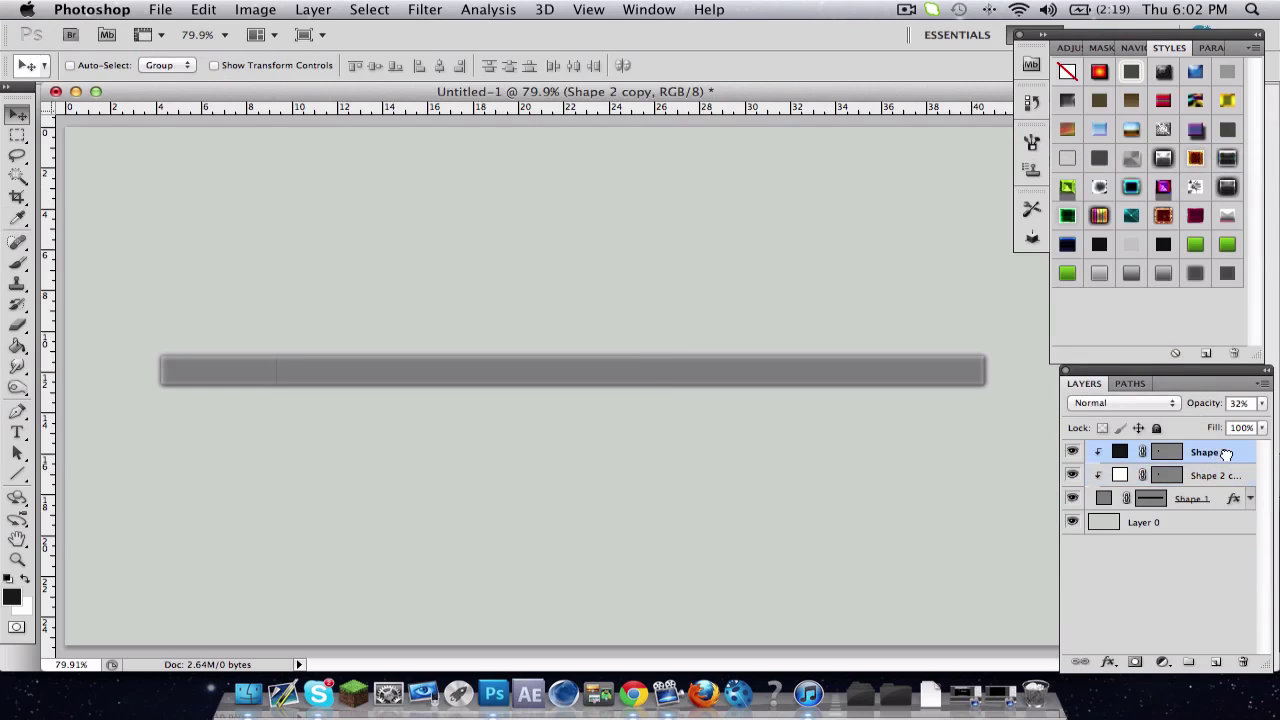
key(Return)
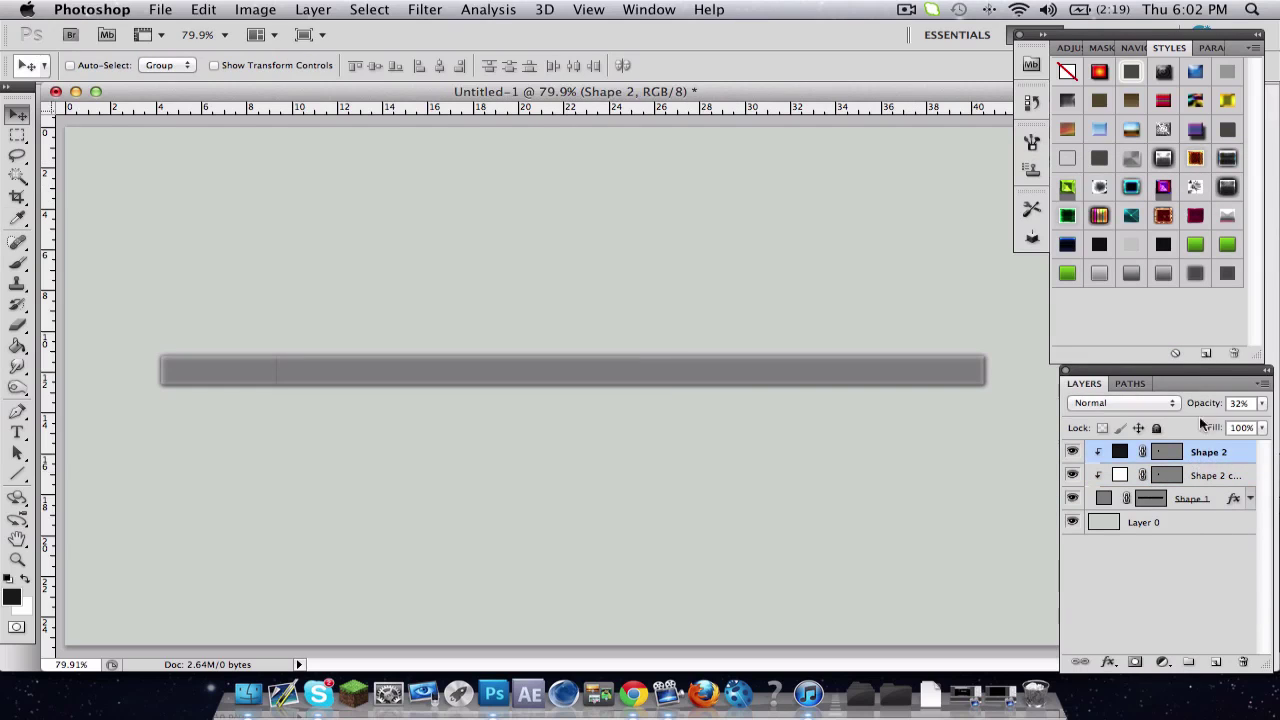
click(1183, 591)
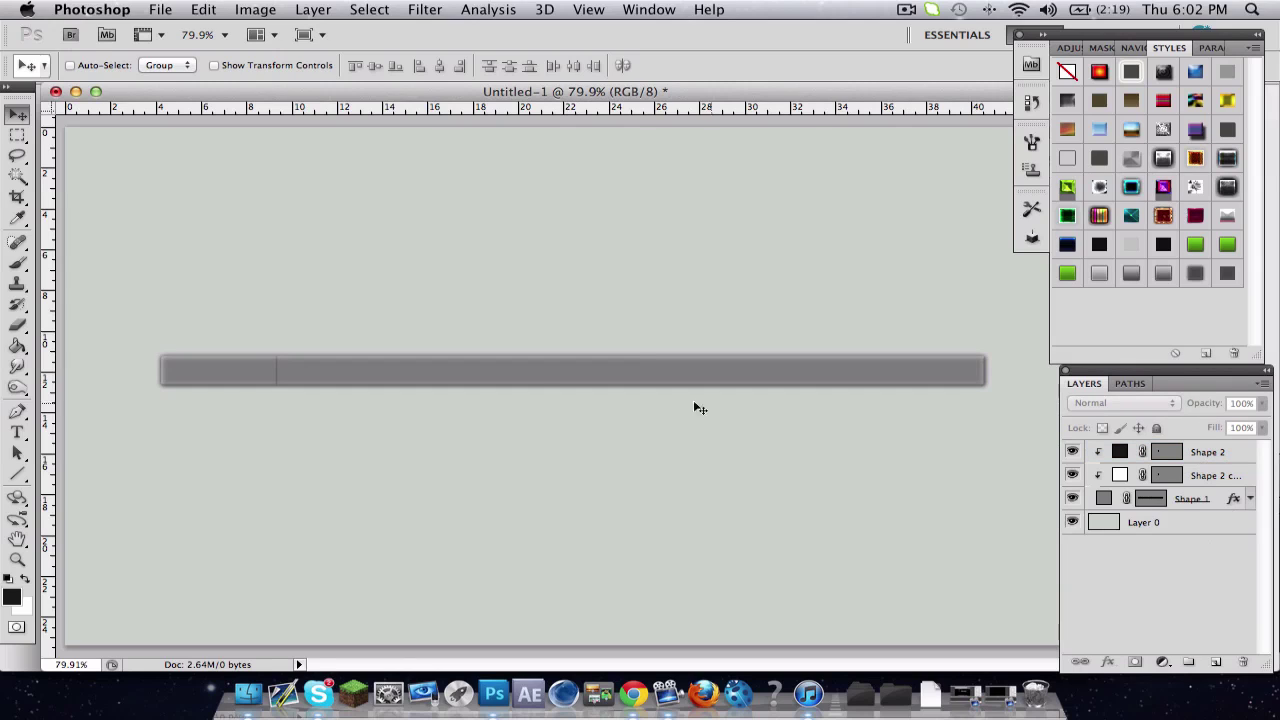
Step: Nudge the white Shape 2 copy line slightly right of the dark divider and set its layer opacity to 17%
click(1207, 478)
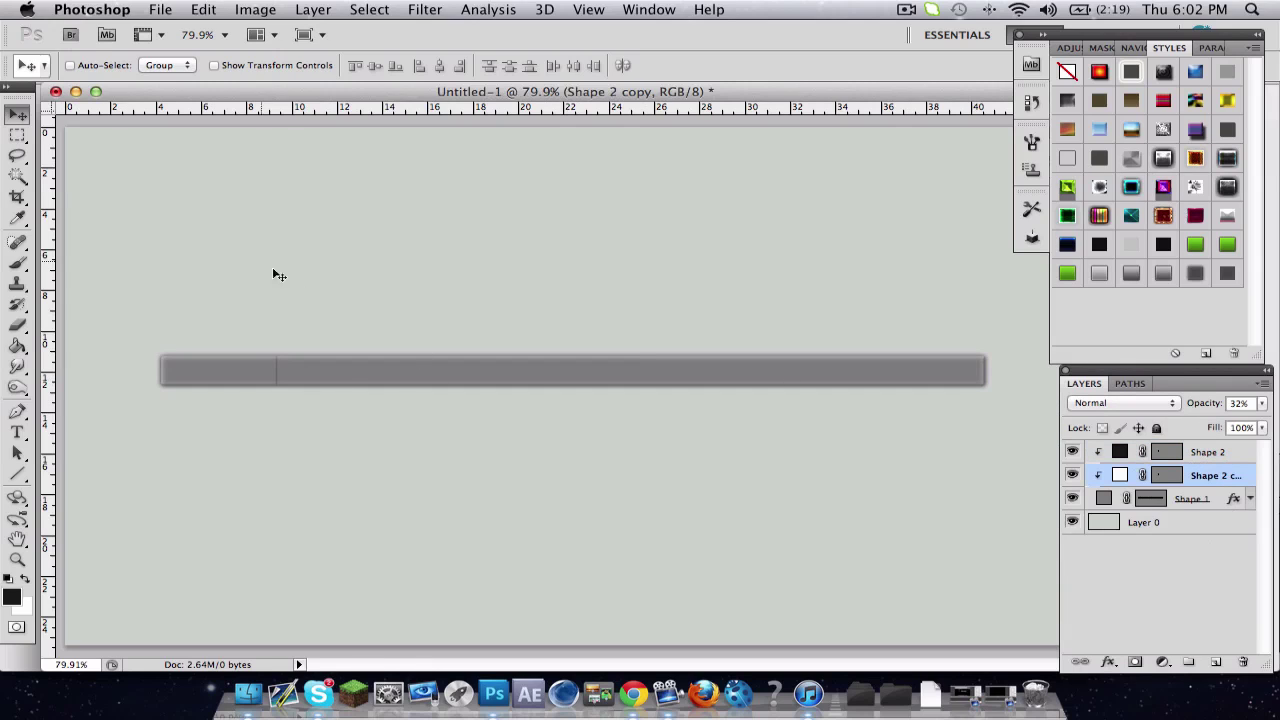
scroll(308, 281, up, 5)
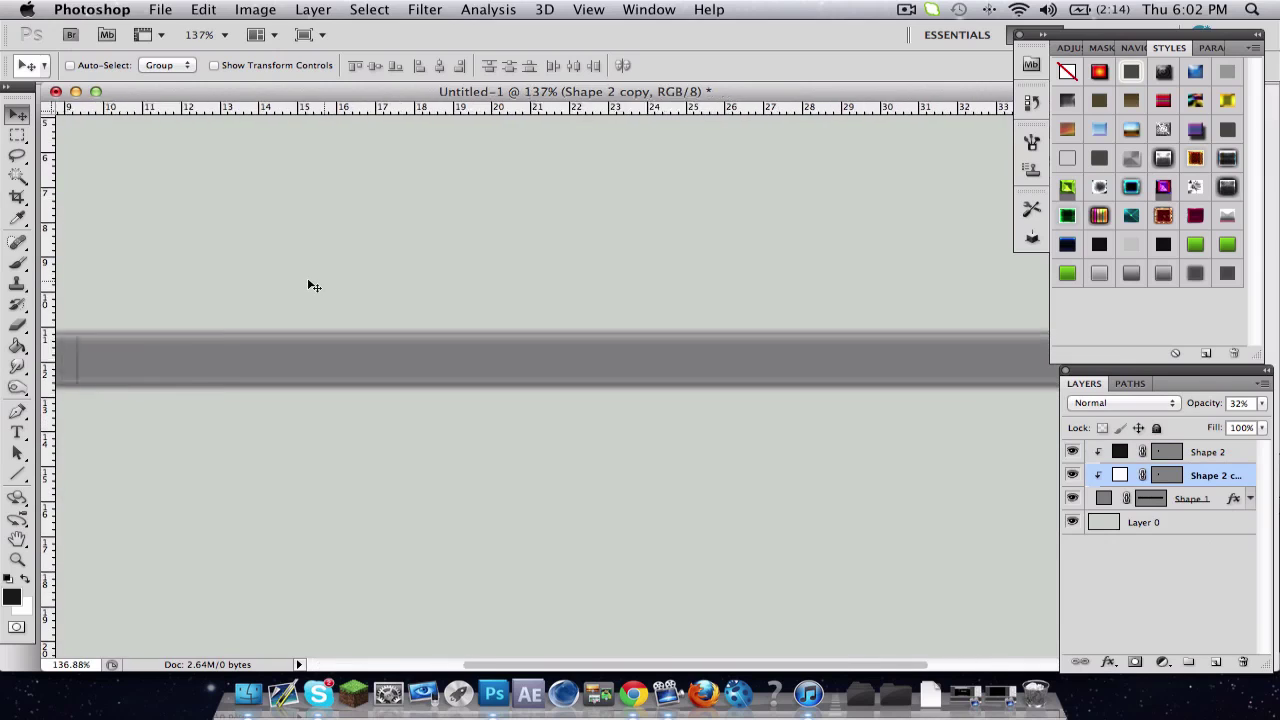
scroll(308, 281, left, 5)
scroll(308, 286, up, 3)
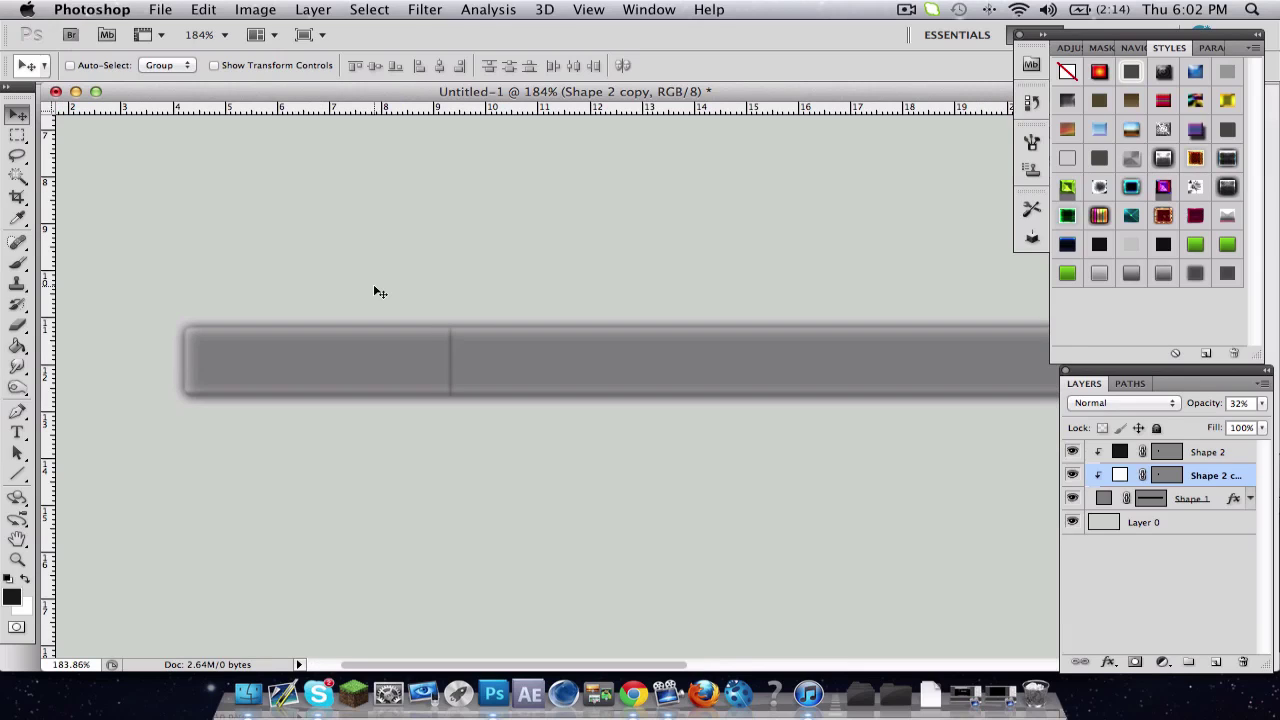
key(Right)
mouse_move(1212, 414)
mouse_down()
mouse_move(1193, 410)
mouse_move(1215, 402)
mouse_up()
Step: Set the opacity of the dark Shape 2 divider layer to 36%
click(1208, 452)
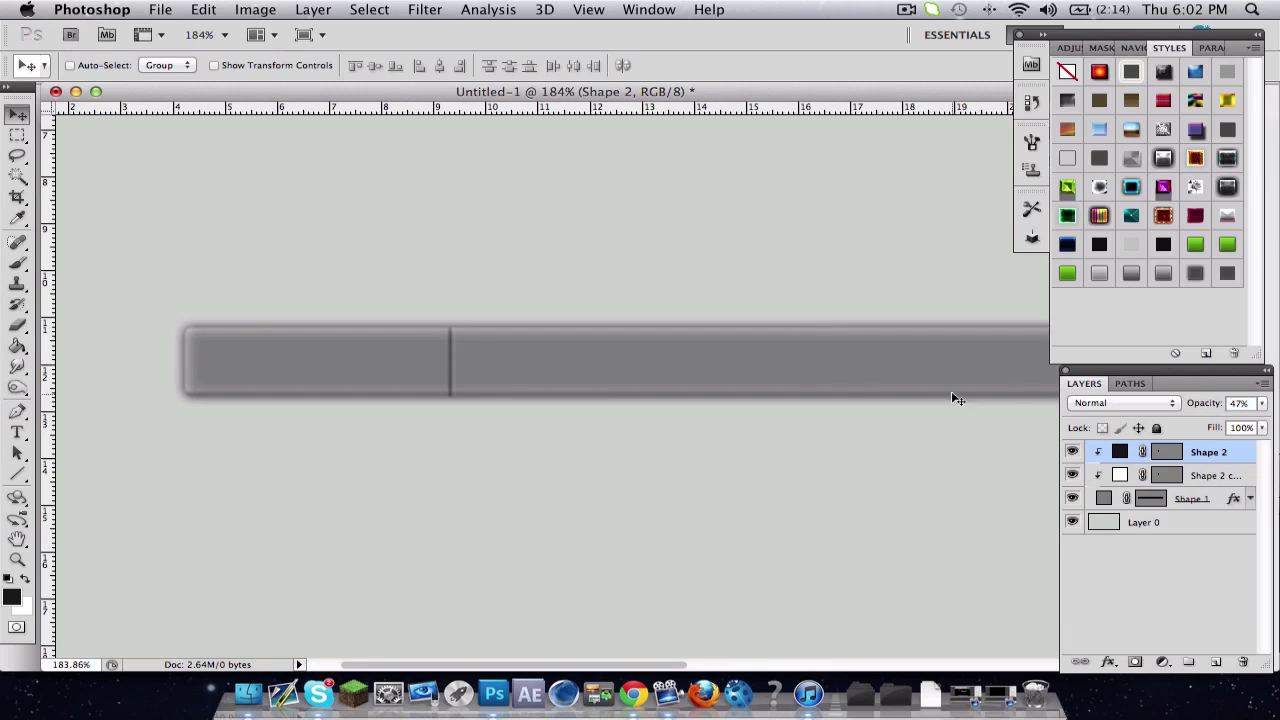
scroll(812, 393, down, 5)
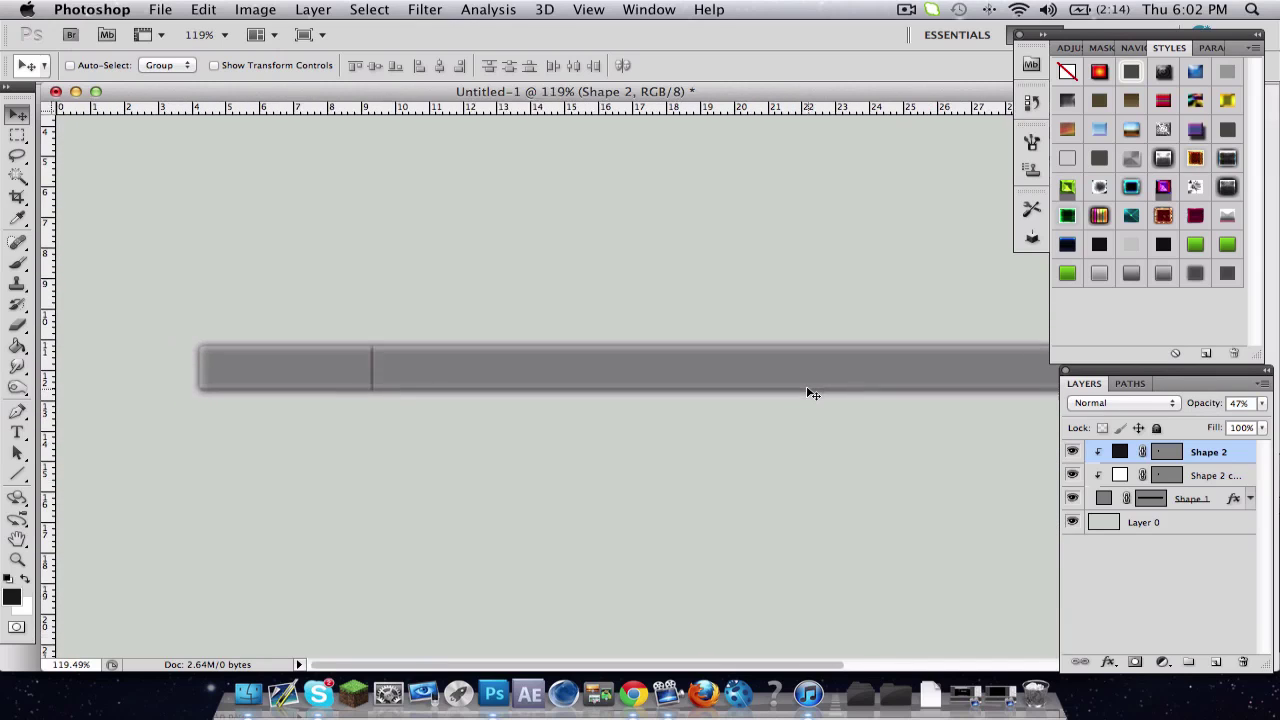
mouse_move(1203, 404)
mouse_down()
mouse_move(1181, 408)
mouse_move(1208, 404)
mouse_up()
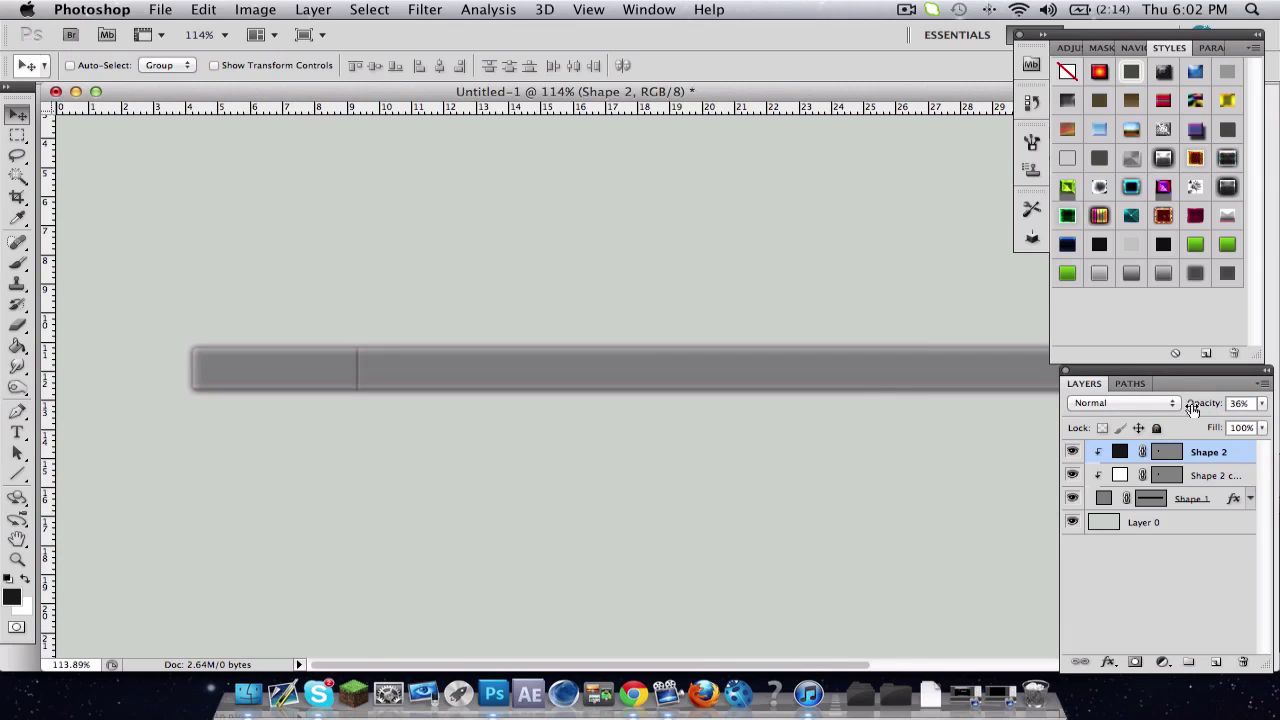
Step: Duplicate the dark and white divider layers together and move the copies right along the bar to about the 18.5 ruler mark
scroll(484, 411, right, 3)
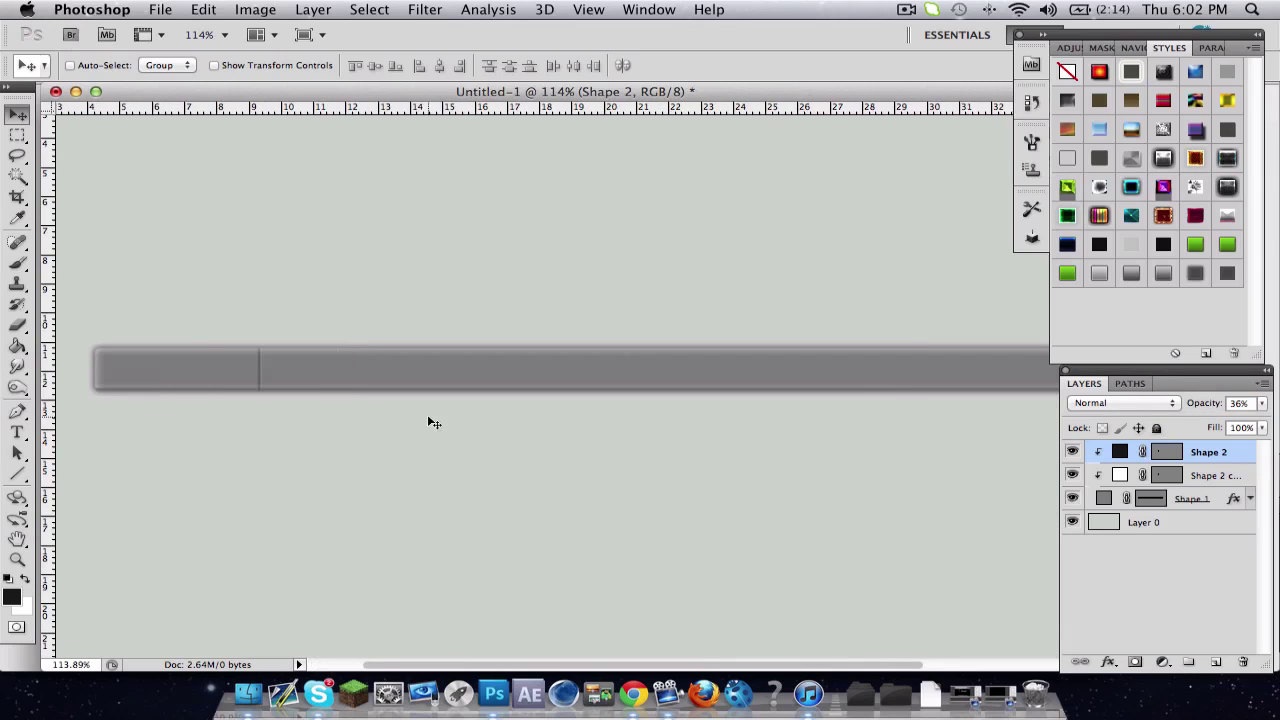
shift+click(1227, 478)
right_click(1227, 478)
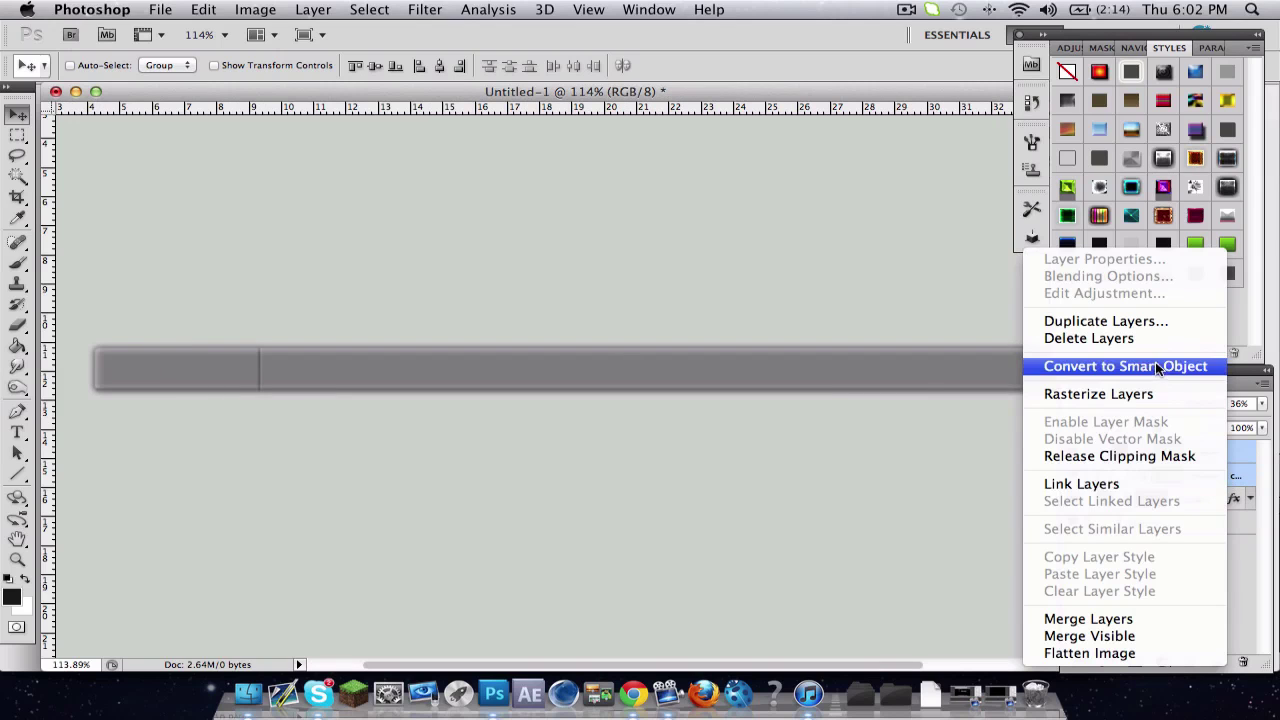
click(1162, 322)
key(Return)
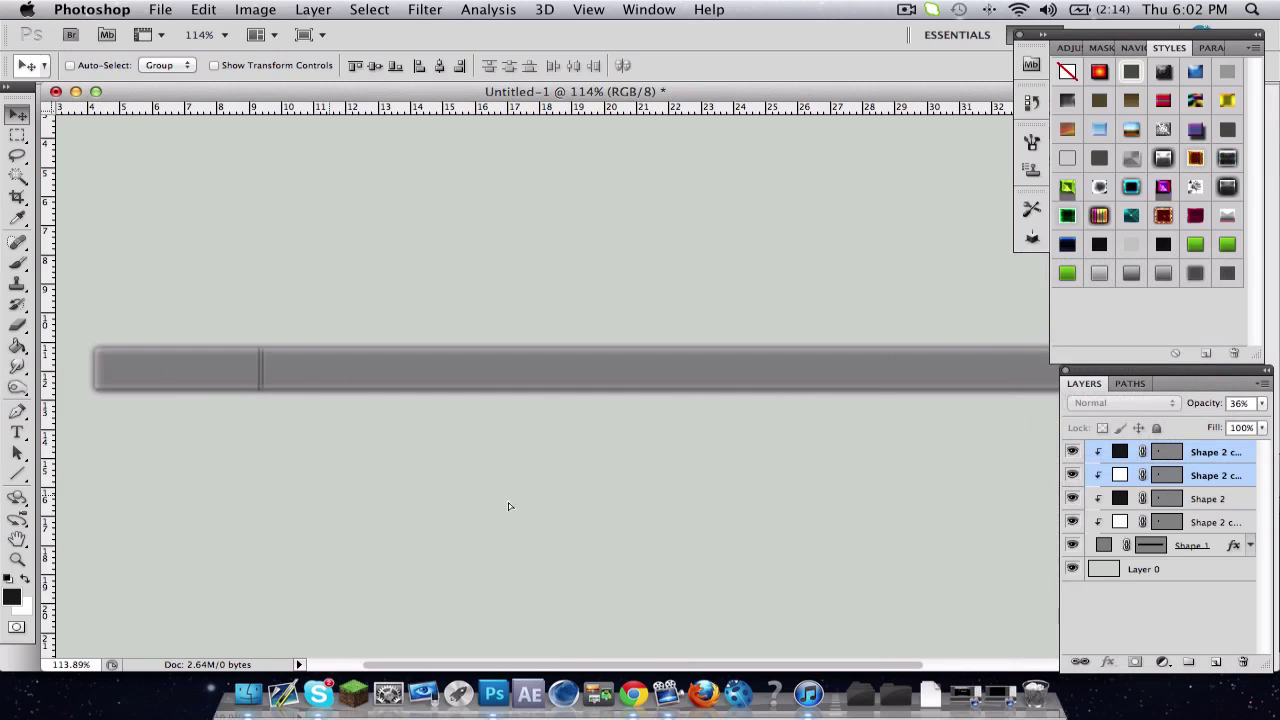
drag(508, 506, 765, 506)
scroll(640, 517, right, 3)
scroll(644, 517, down, 5)
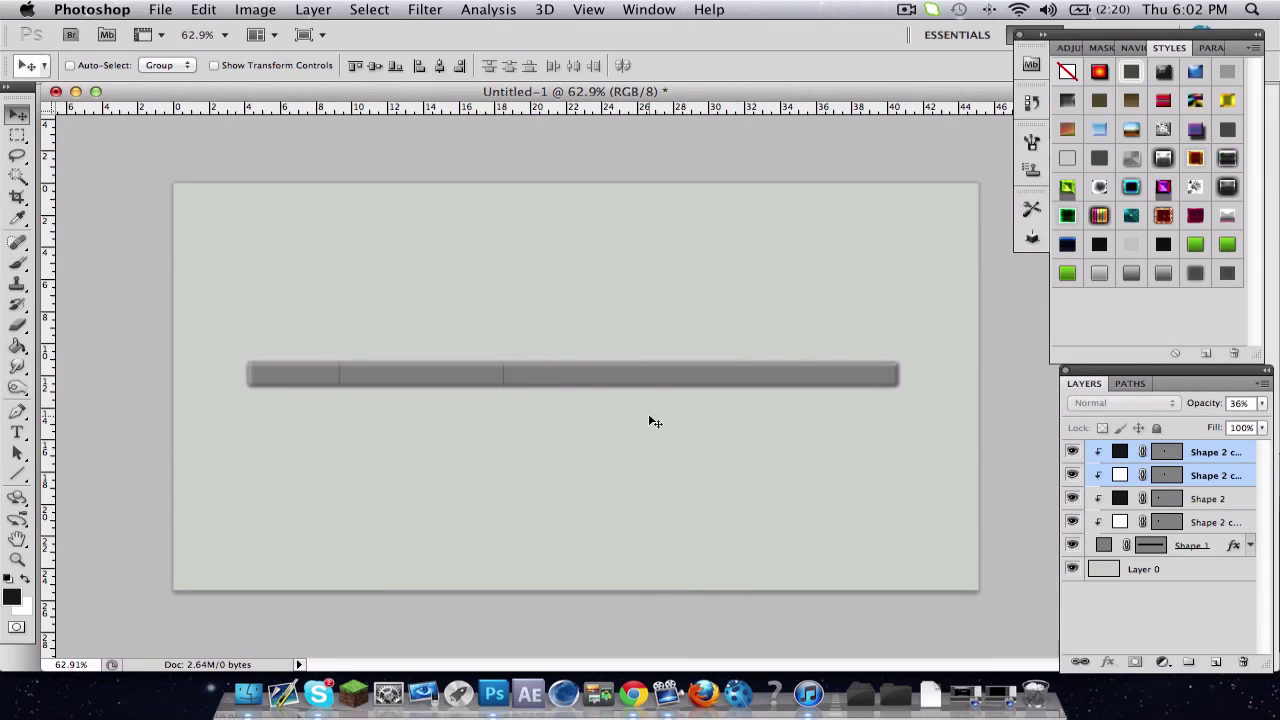
click(1188, 574)
click(1240, 470)
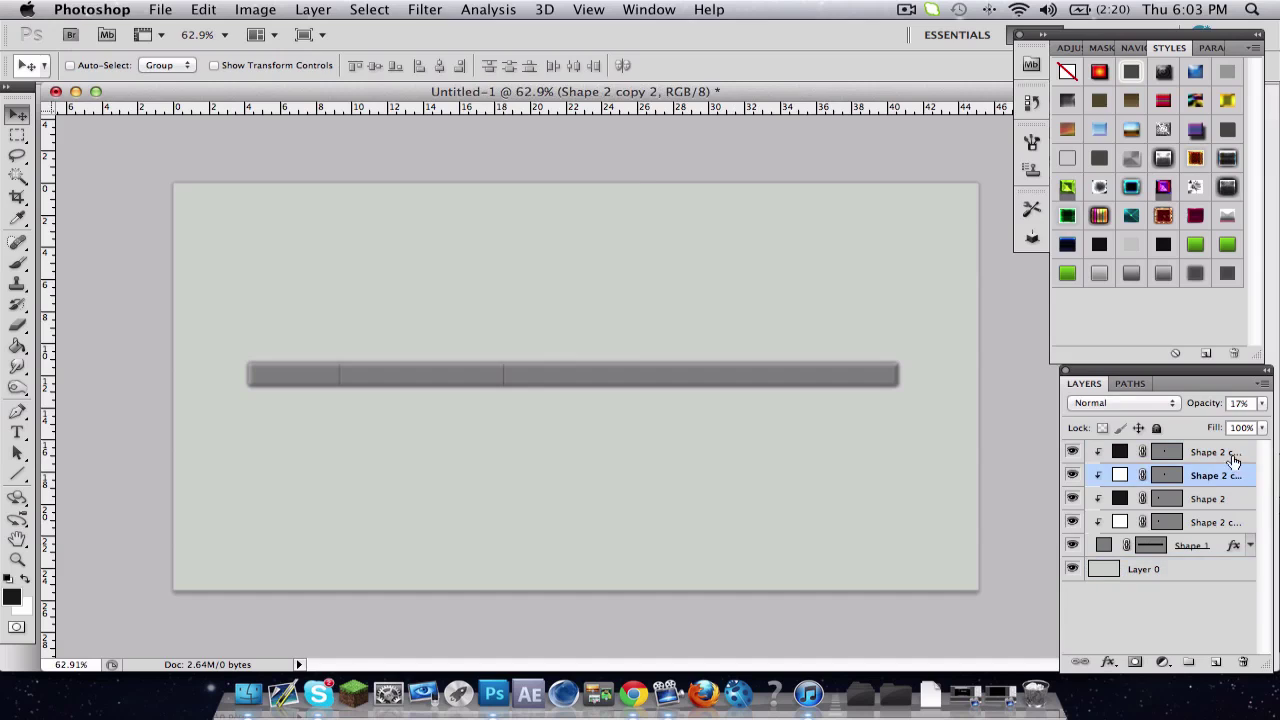
double_click(1238, 455)
click(1000, 144)
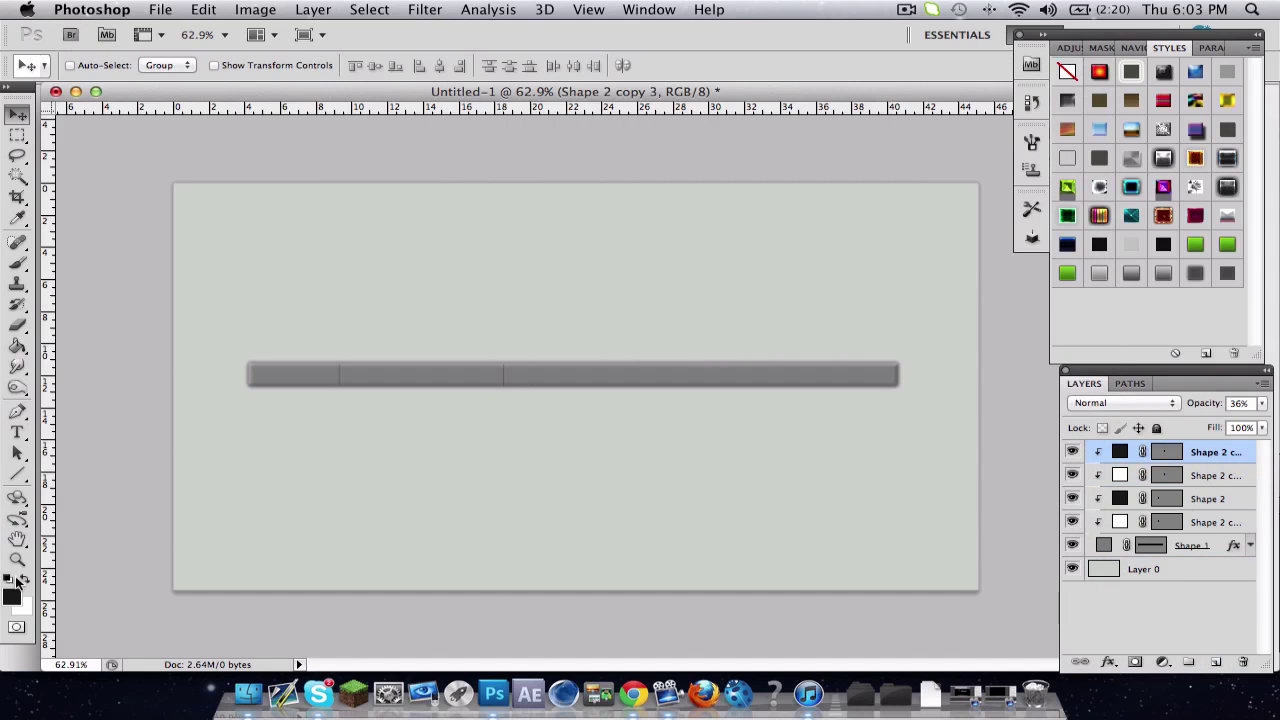
Step: Swap the foreground colour to white and draw a small ellipse above the bar, near the second divider
click(25, 579)
drag(17, 474, 129, 506)
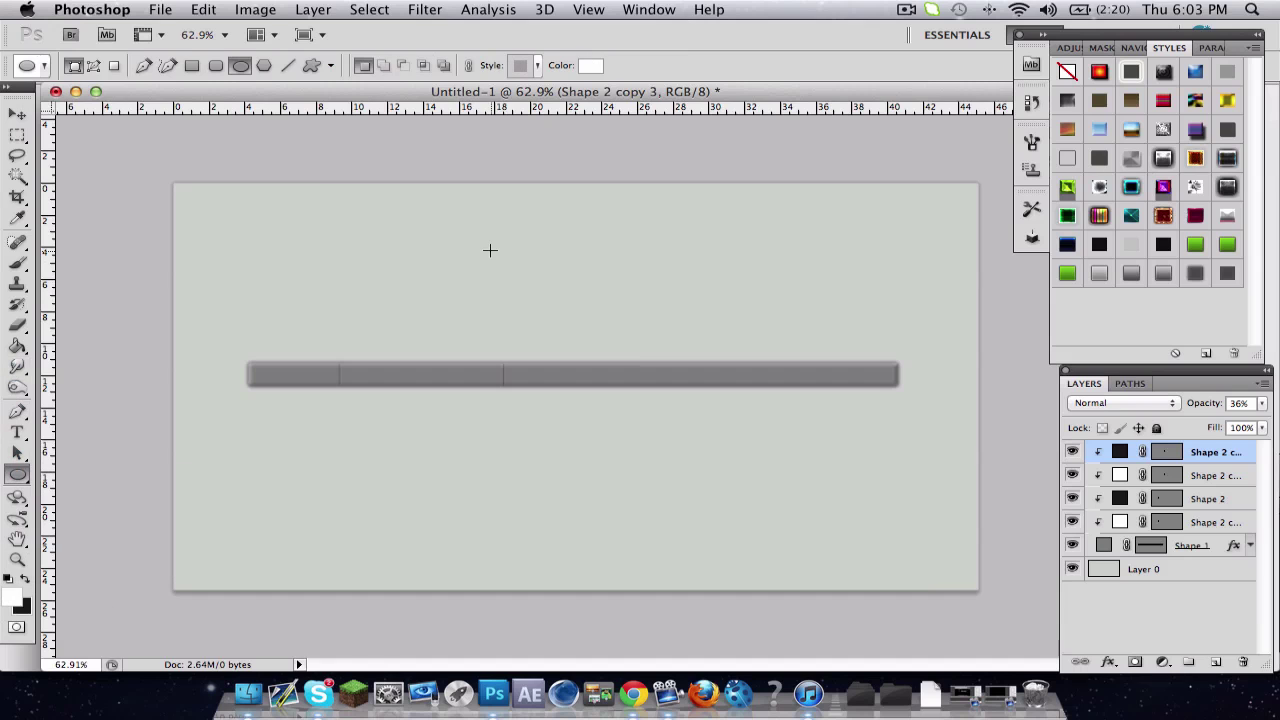
drag(490, 250, 535, 291)
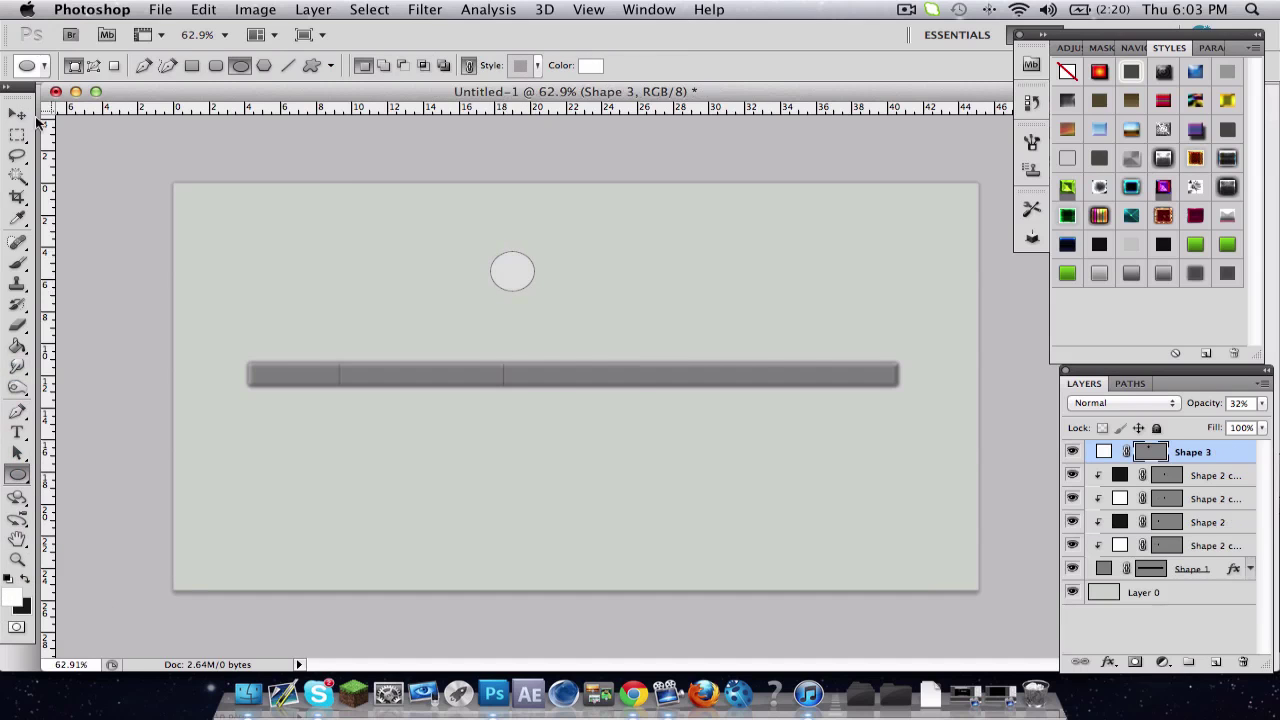
key(super+Tab)
click(494, 680)
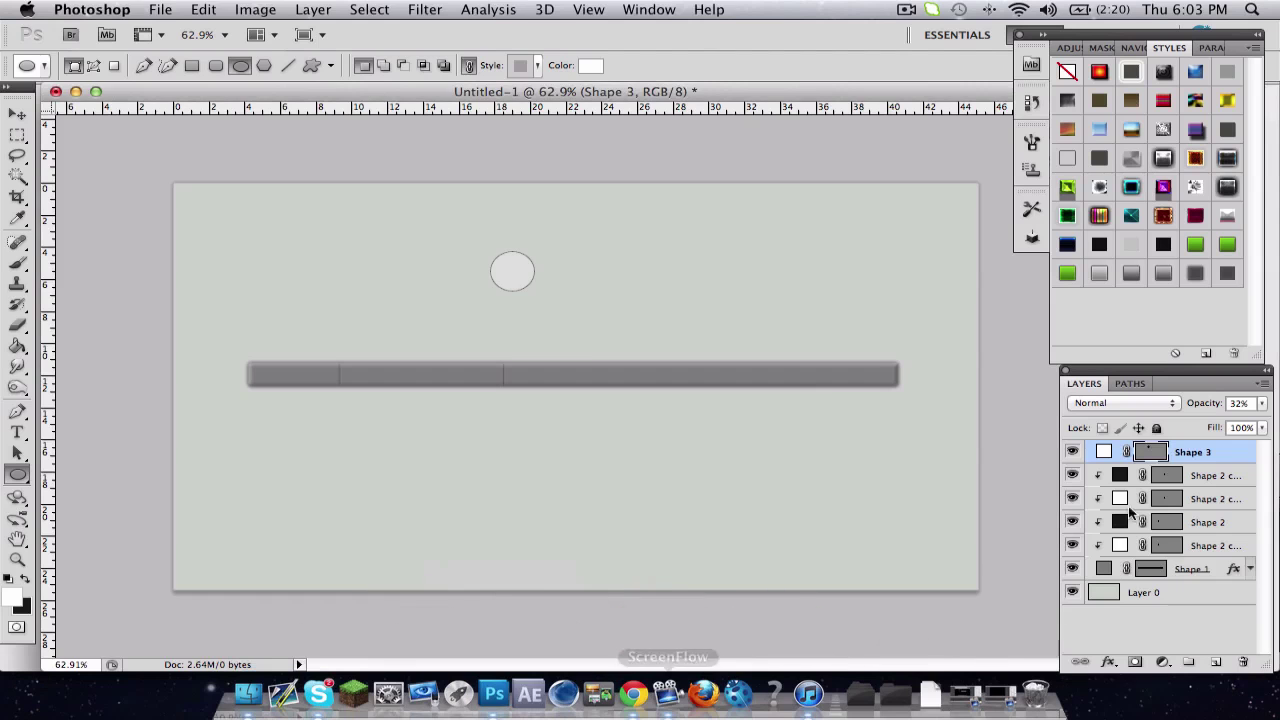
click(1157, 498)
click(1150, 453)
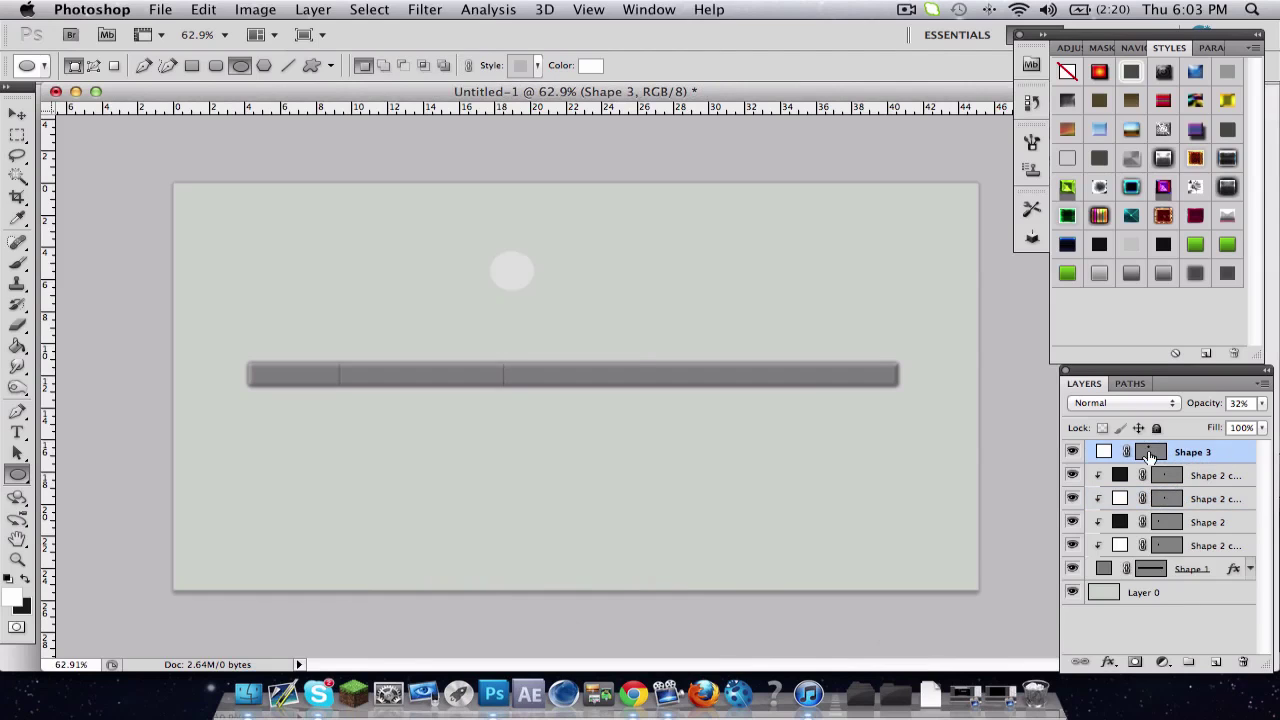
Step: Duplicate the Shape 3 circle layer and change the copy's fill colour to red
click(1104, 452)
key(super+j)
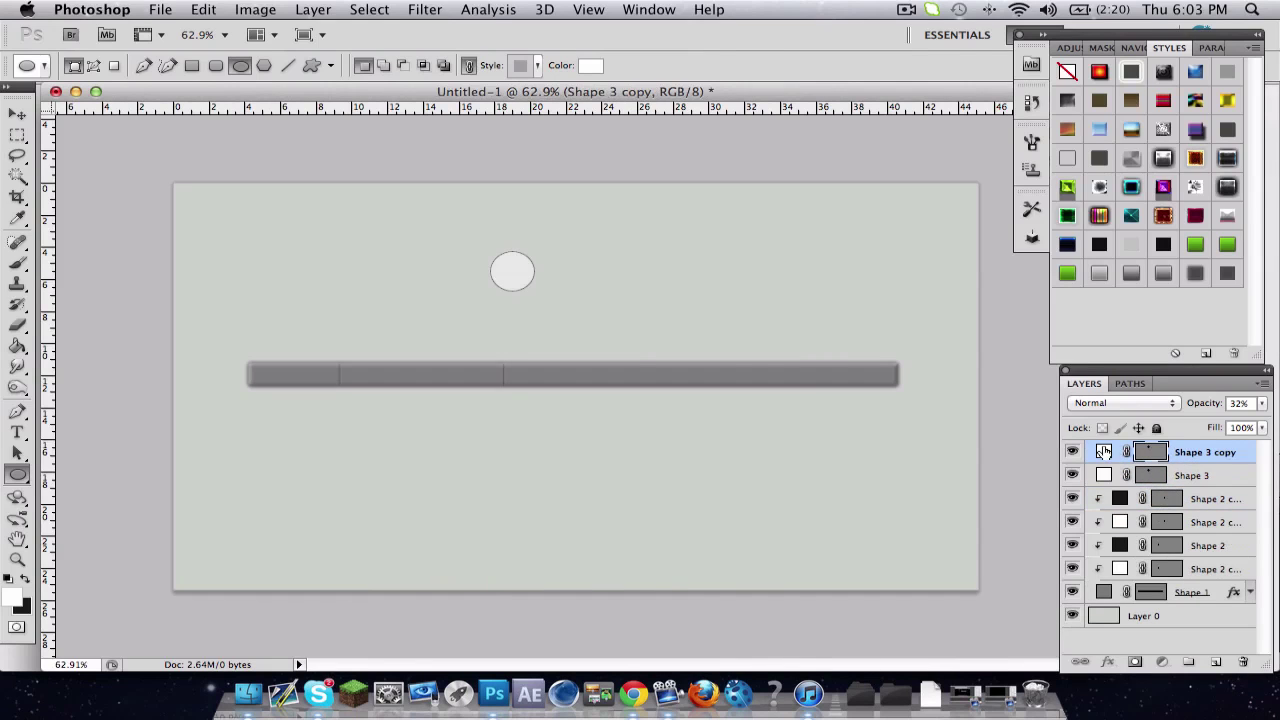
double_click(1104, 452)
click(986, 211)
key(Return)
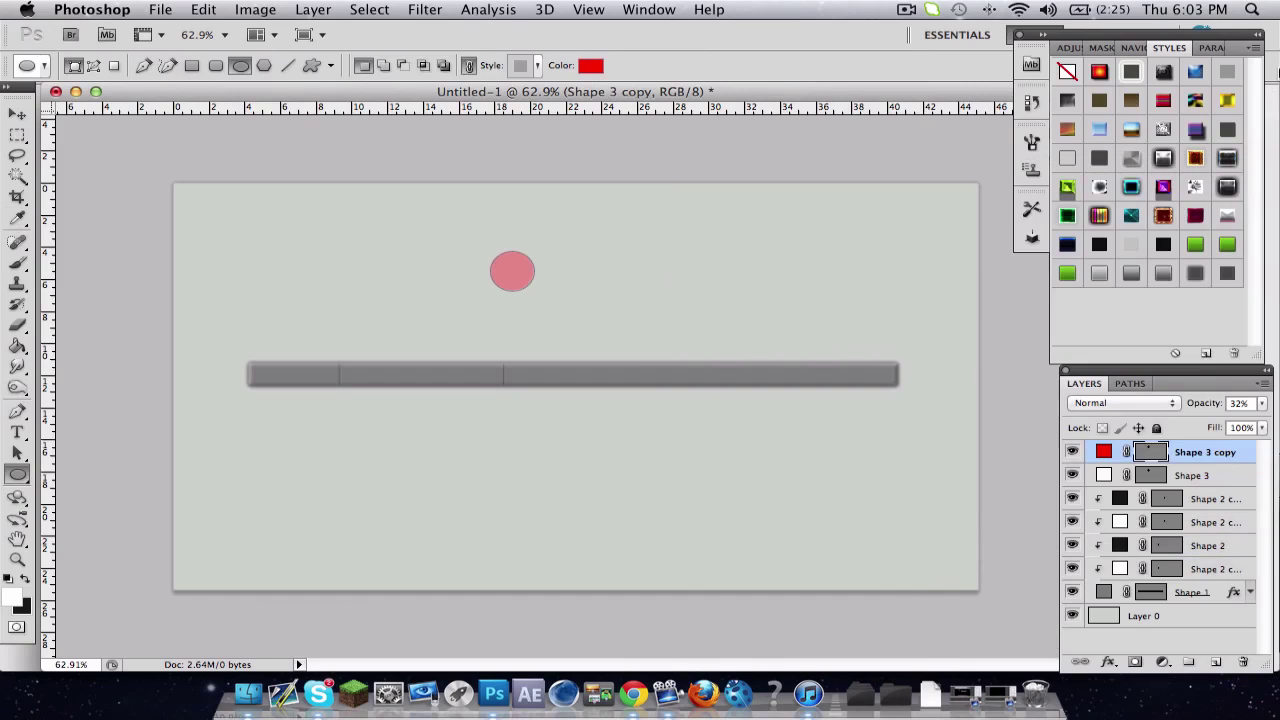
Step: Set the opacity of both the red Shape 3 copy and the white Shape 3 layers to 100%
click(1240, 403)
text(100)
key(Return)
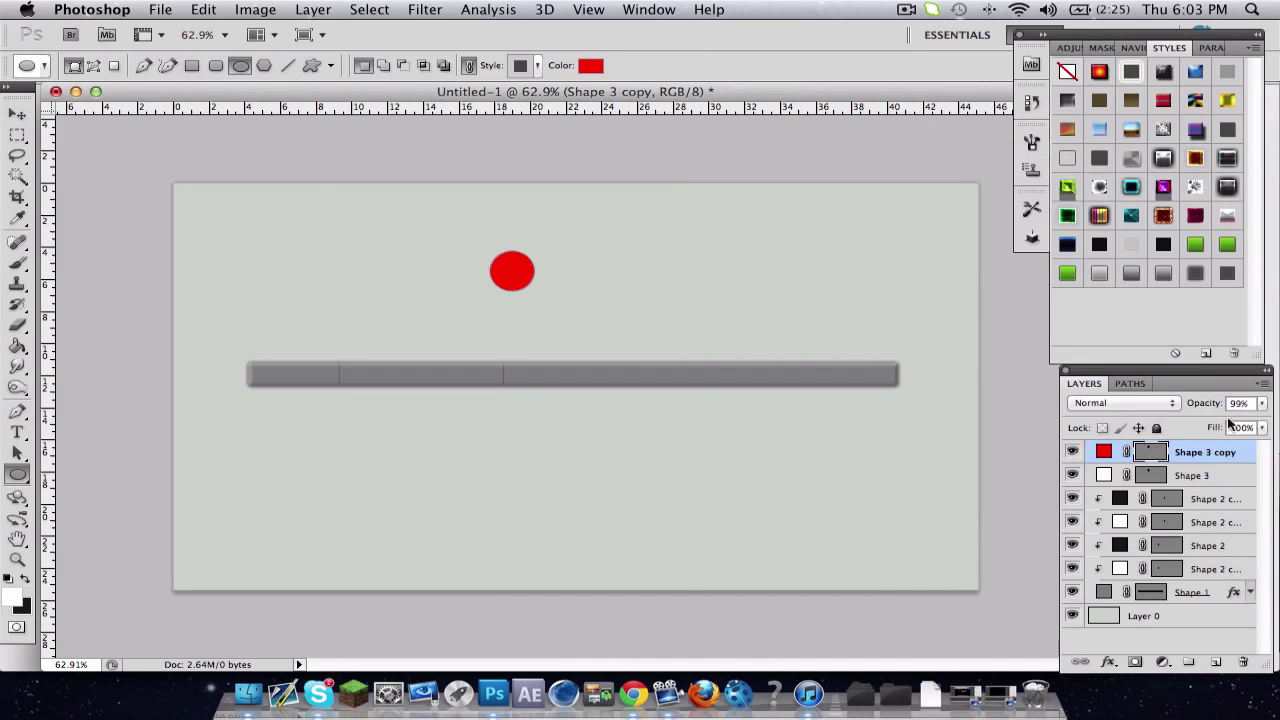
click(1210, 475)
drag(1189, 413, 1234, 427)
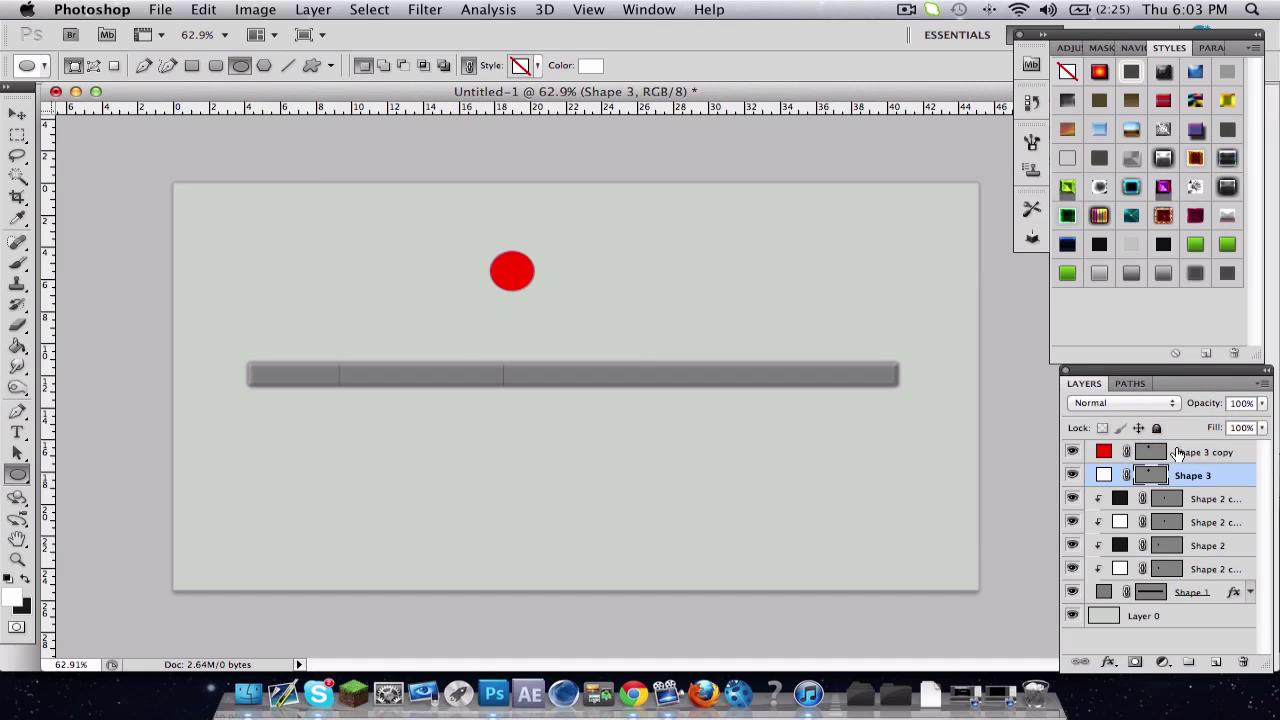
Step: Scale the red circle down around its centre to about 75% with Free Transform, leaving an even white border around it
click(1230, 455)
scroll(444, 348, up, 5)
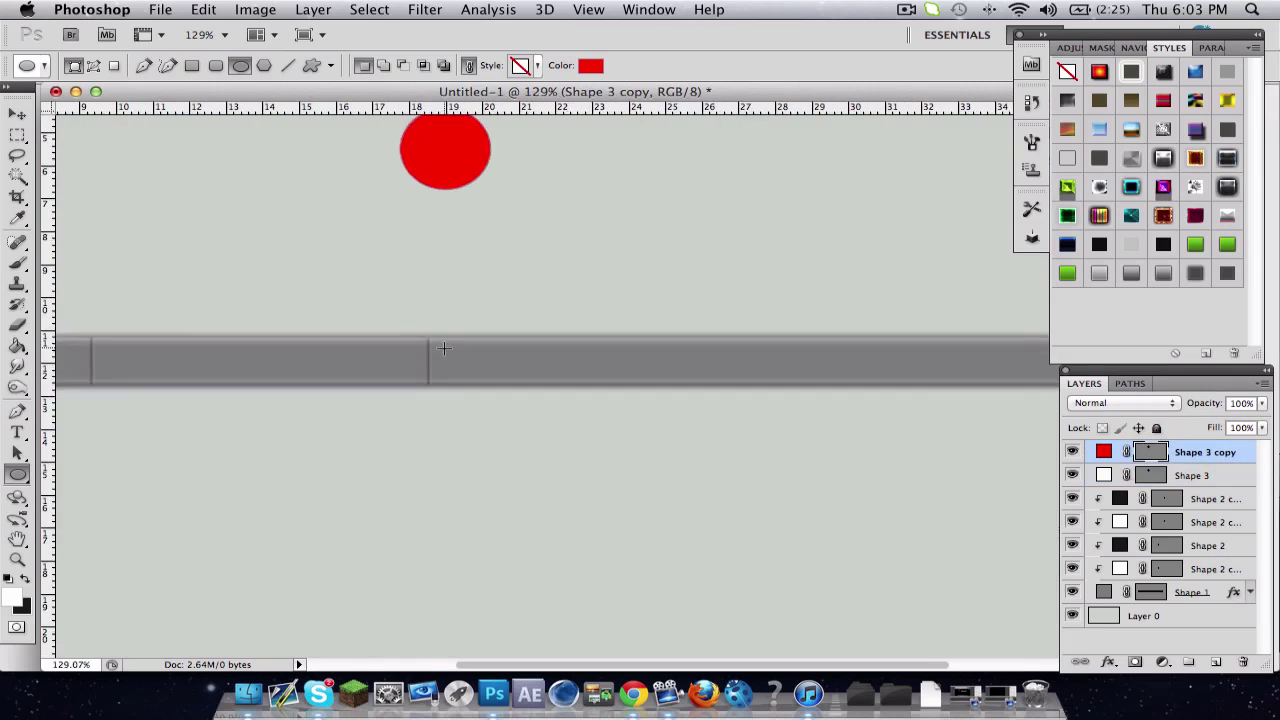
scroll(436, 357, right, 5)
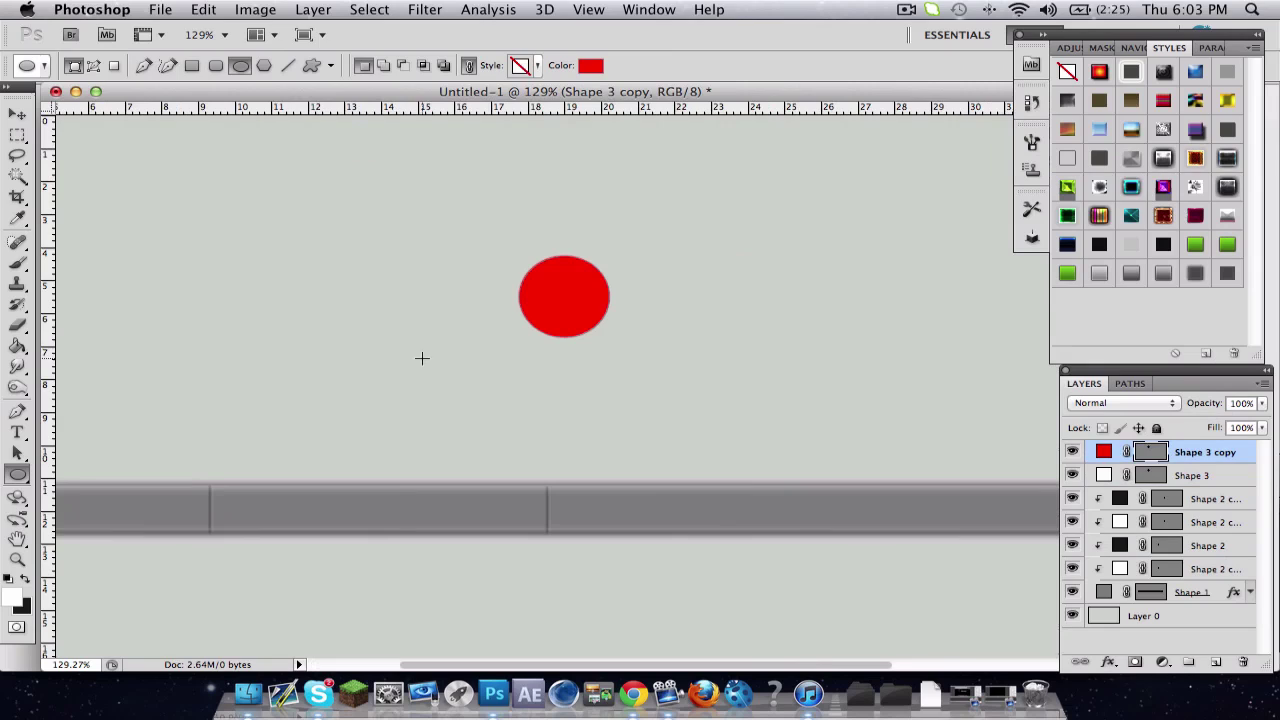
click(18, 113)
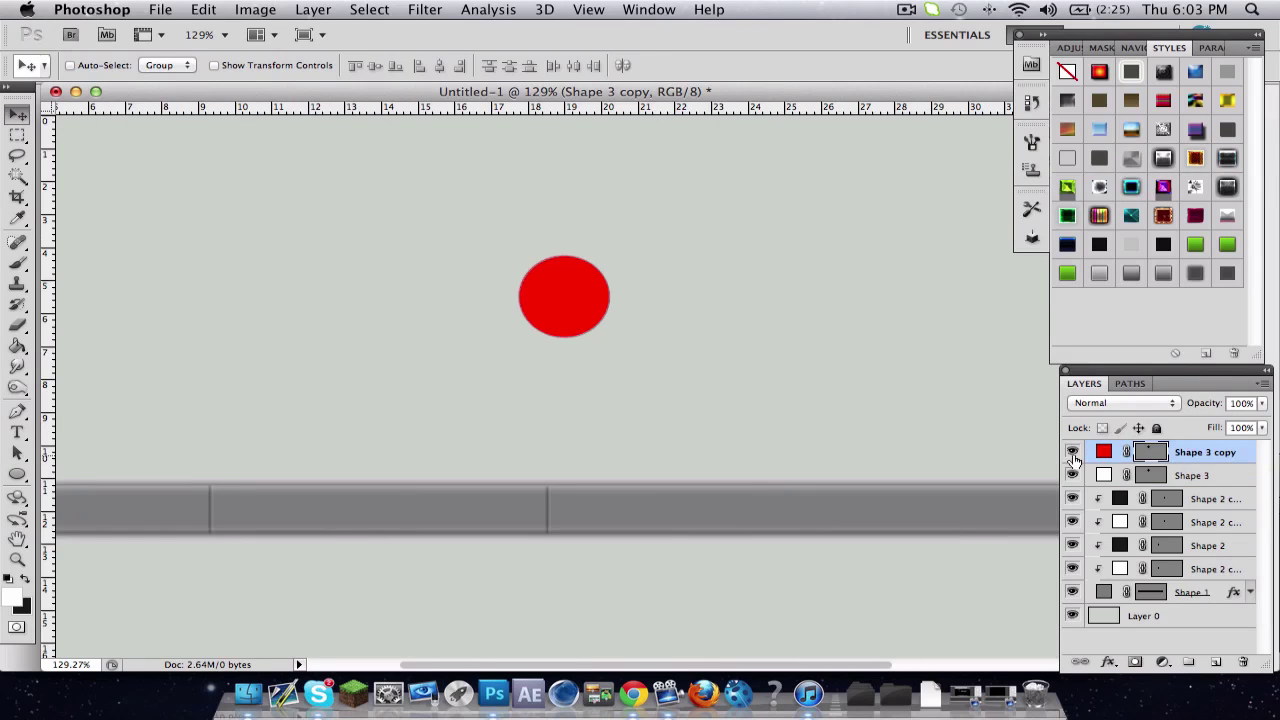
key(super+t)
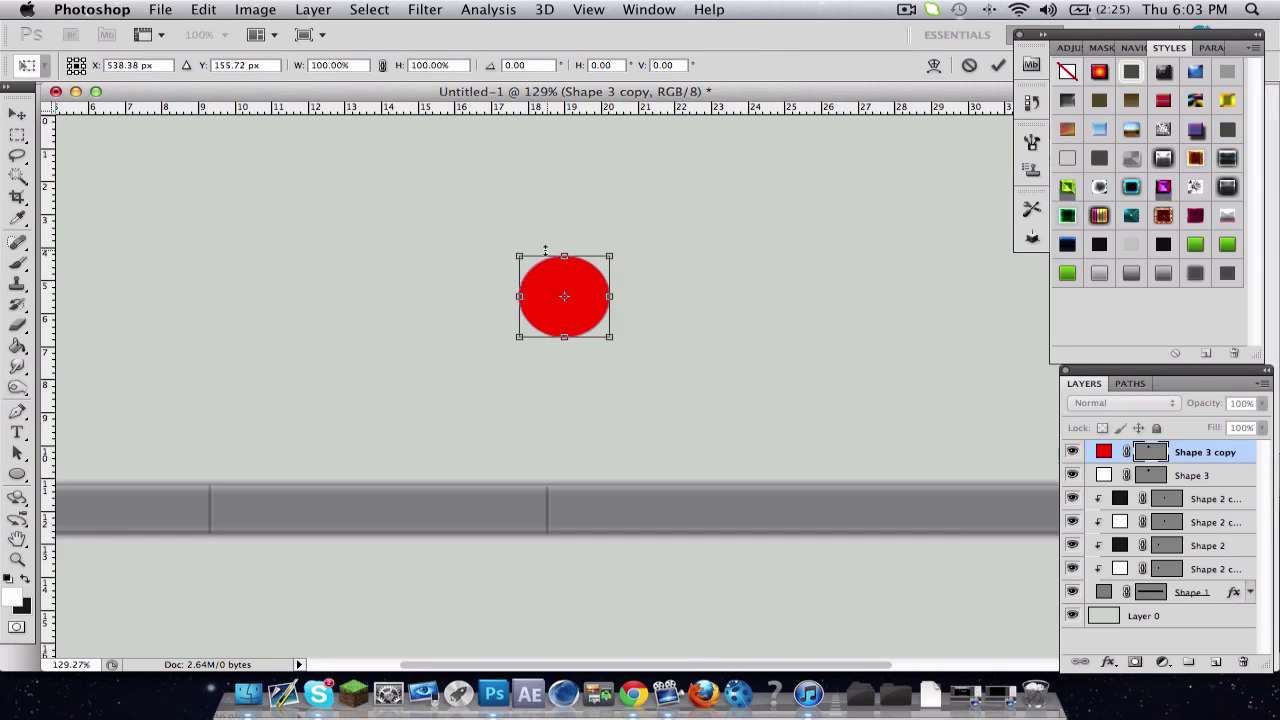
drag(607, 253, 597, 262)
key(Return)
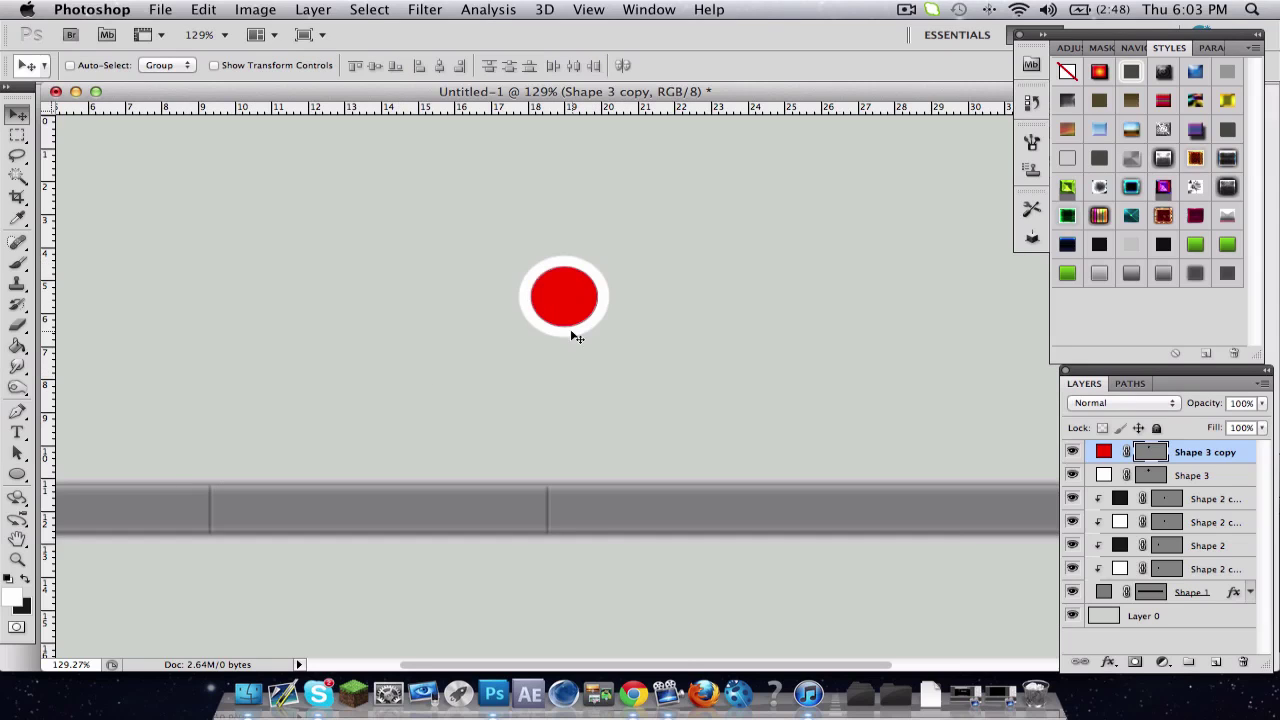
Step: Load the red circle's outline as a selection, rasterize the white Shape 3 layer, and cut the selected area out of it
click(1155, 453)
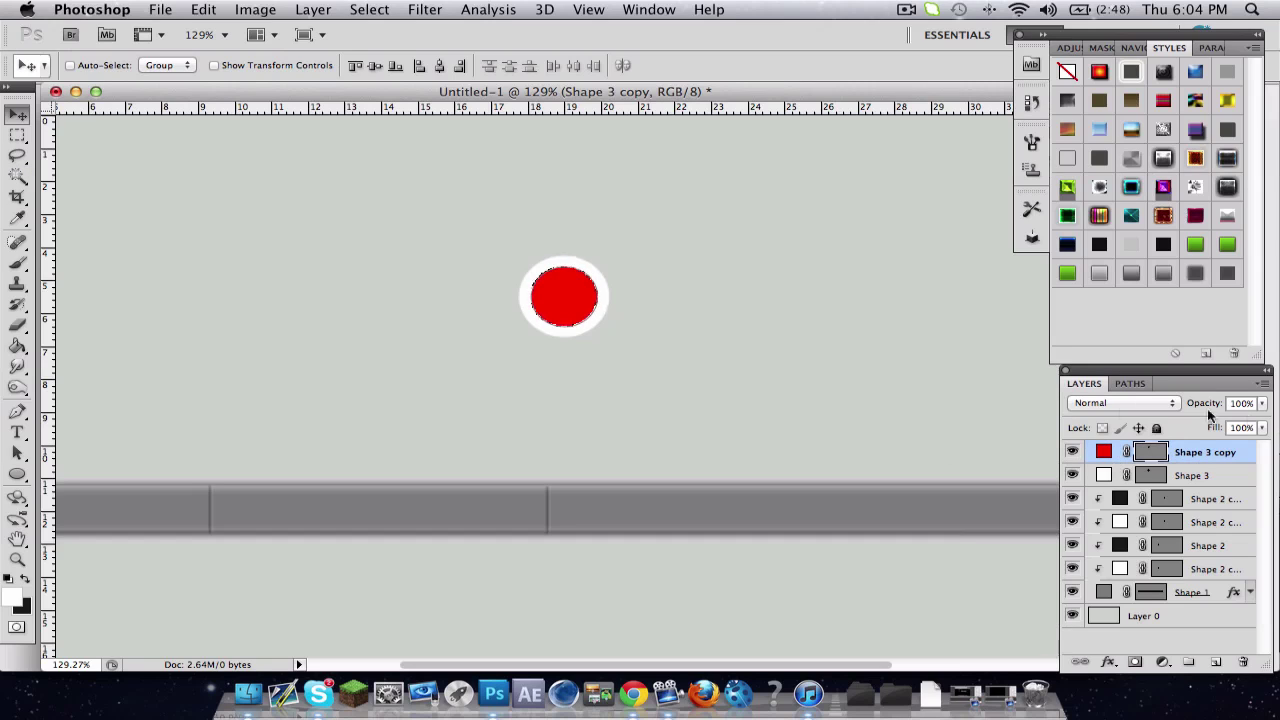
click(1188, 478)
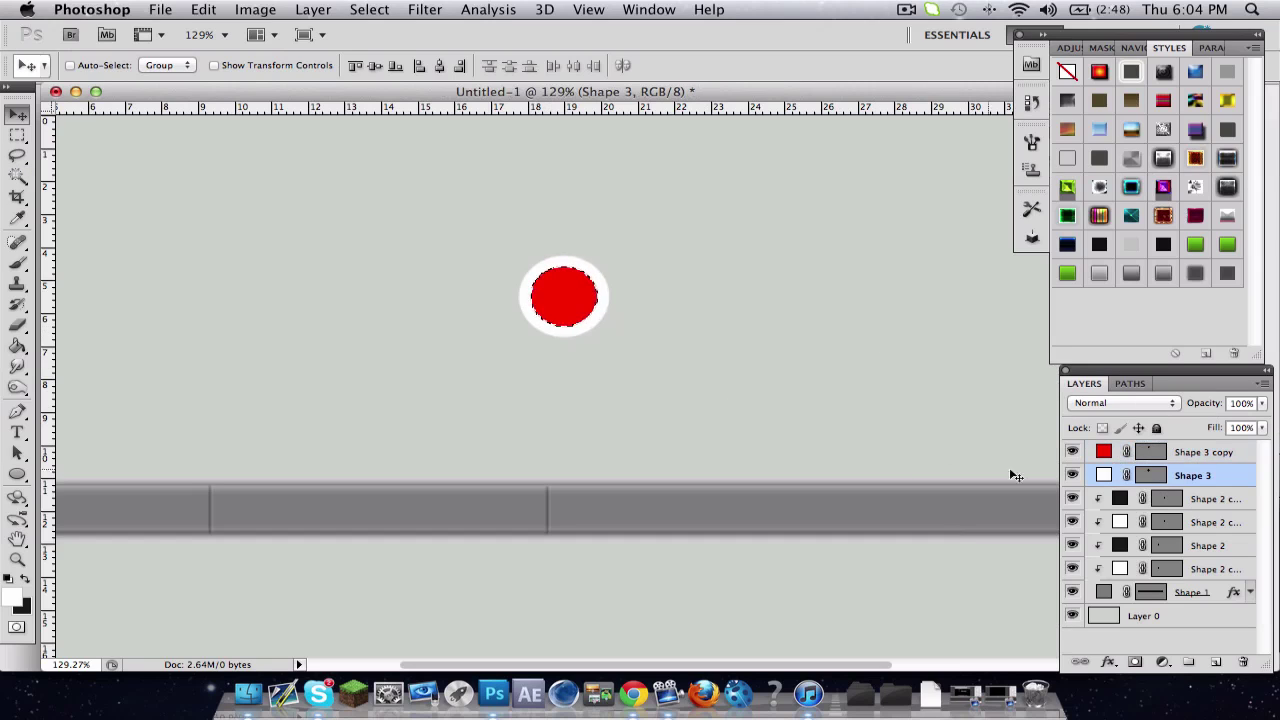
right_click(1240, 476)
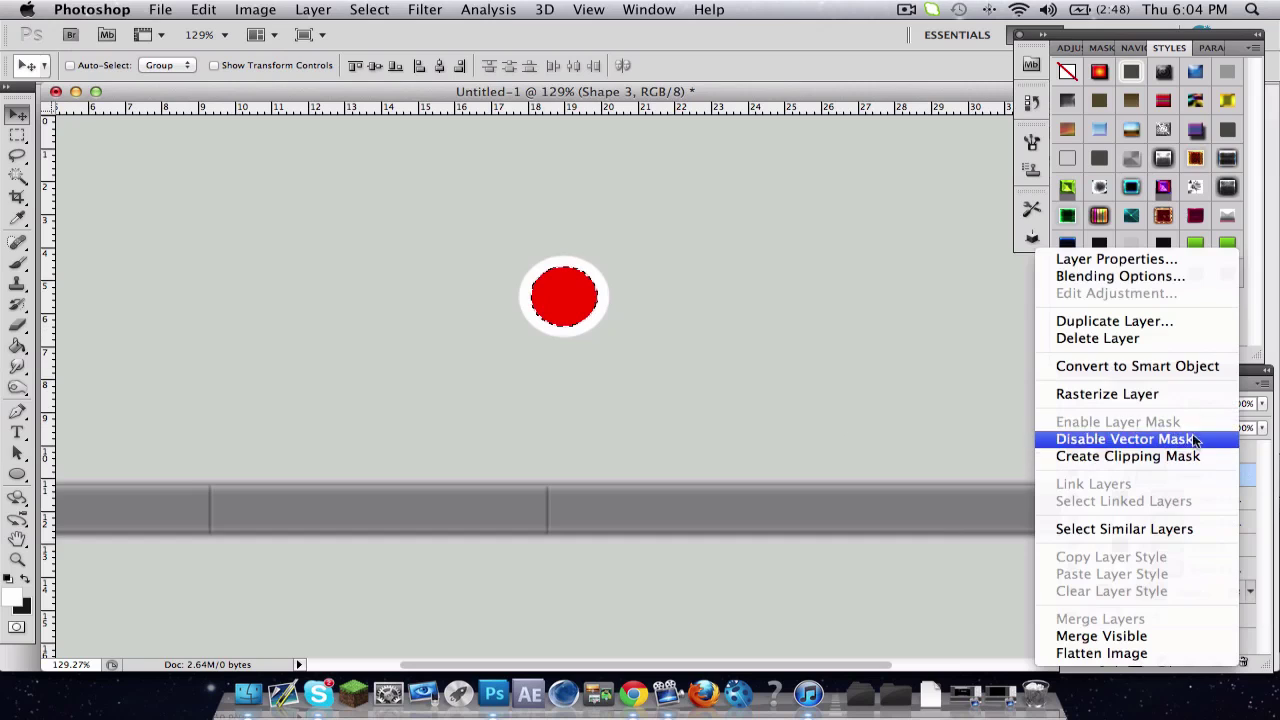
click(1190, 394)
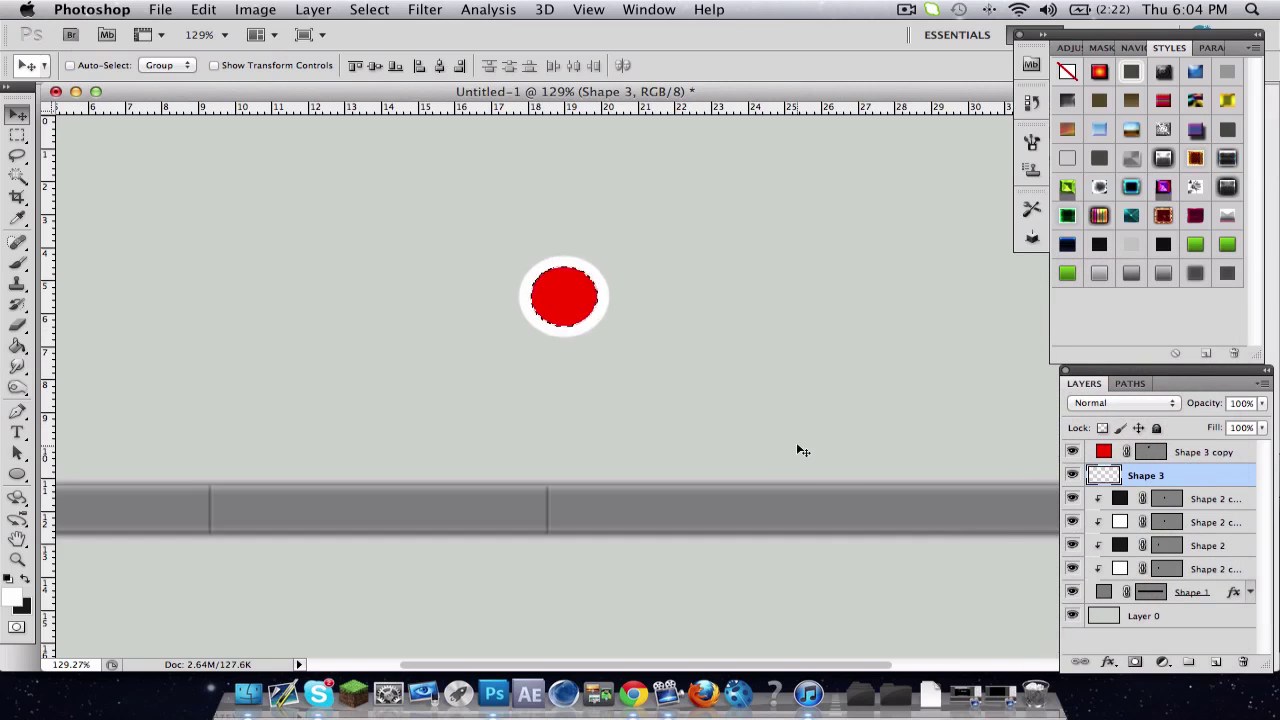
key(ctrl+d)
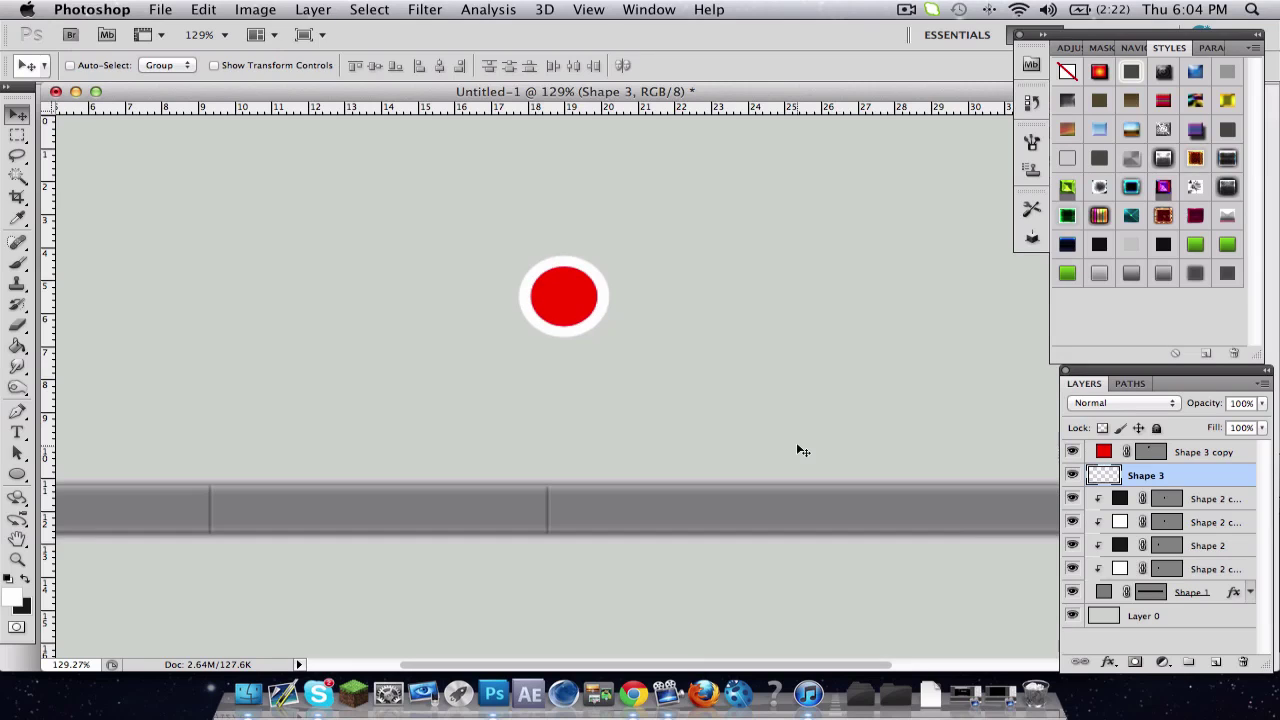
Step: Delete the red Shape 3 copy layer and move the white ring slightly to the right
click(1218, 455)
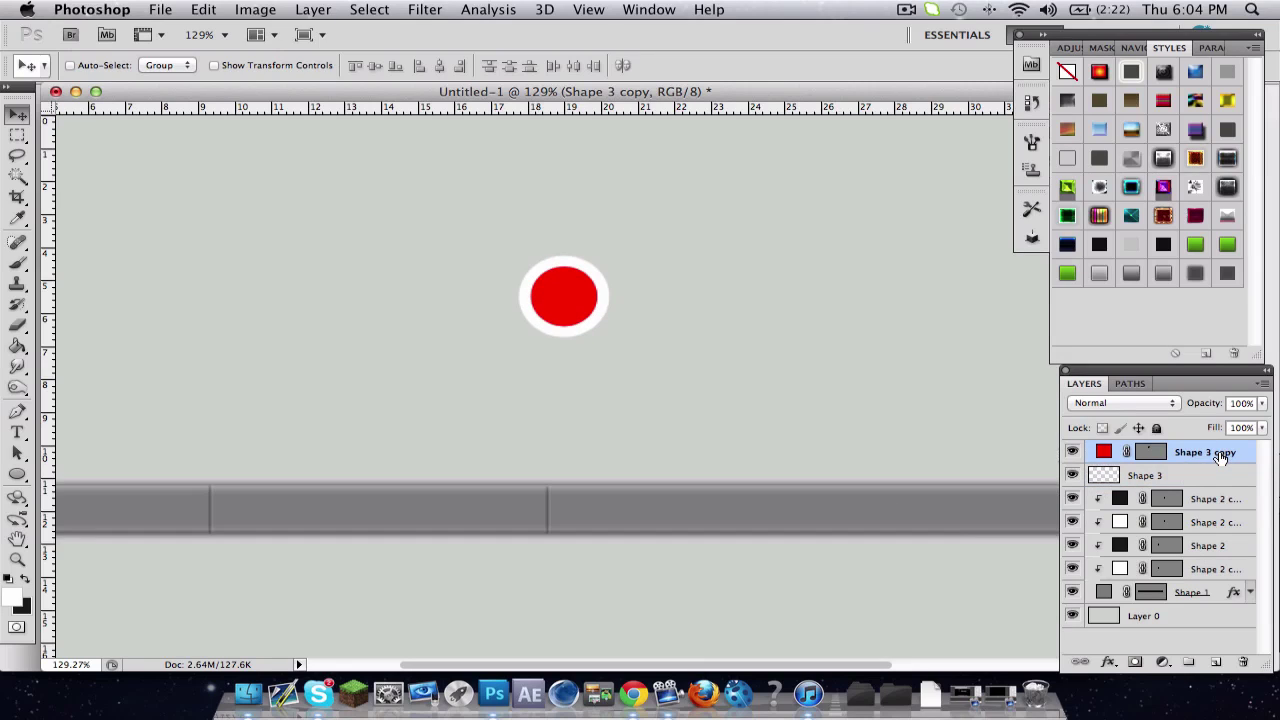
key(BackSpace)
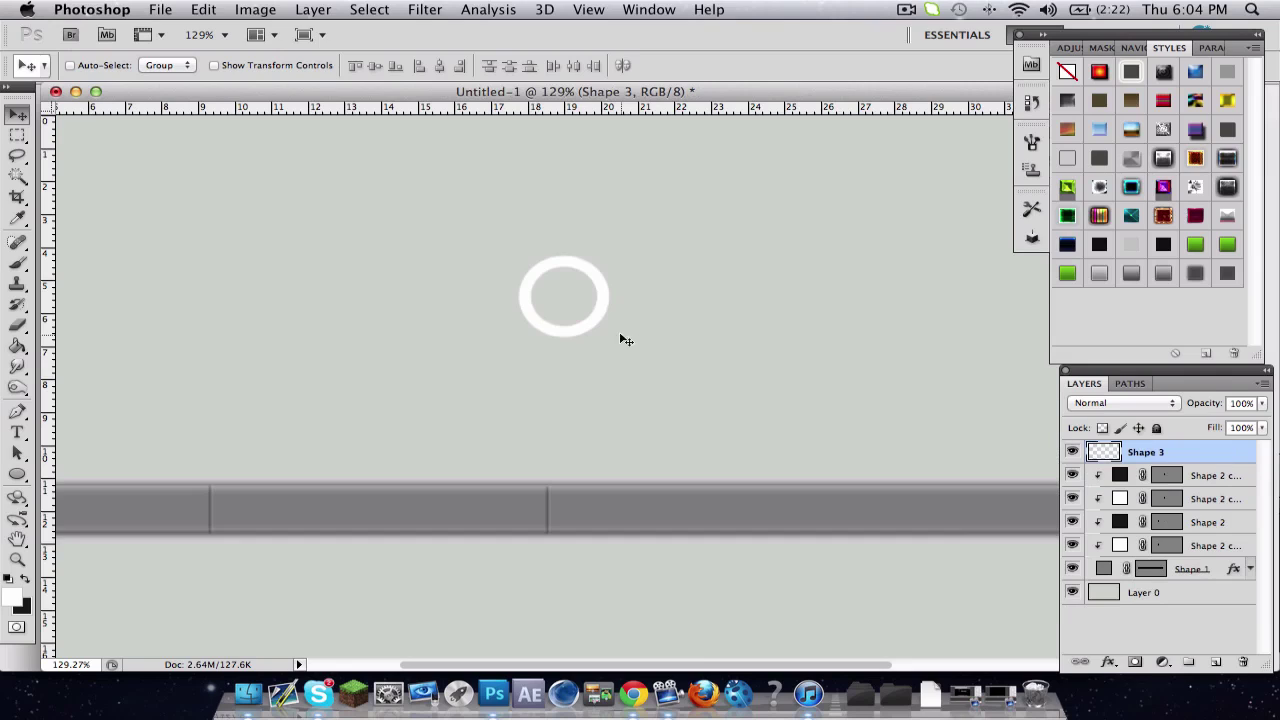
drag(266, 403, 587, 471)
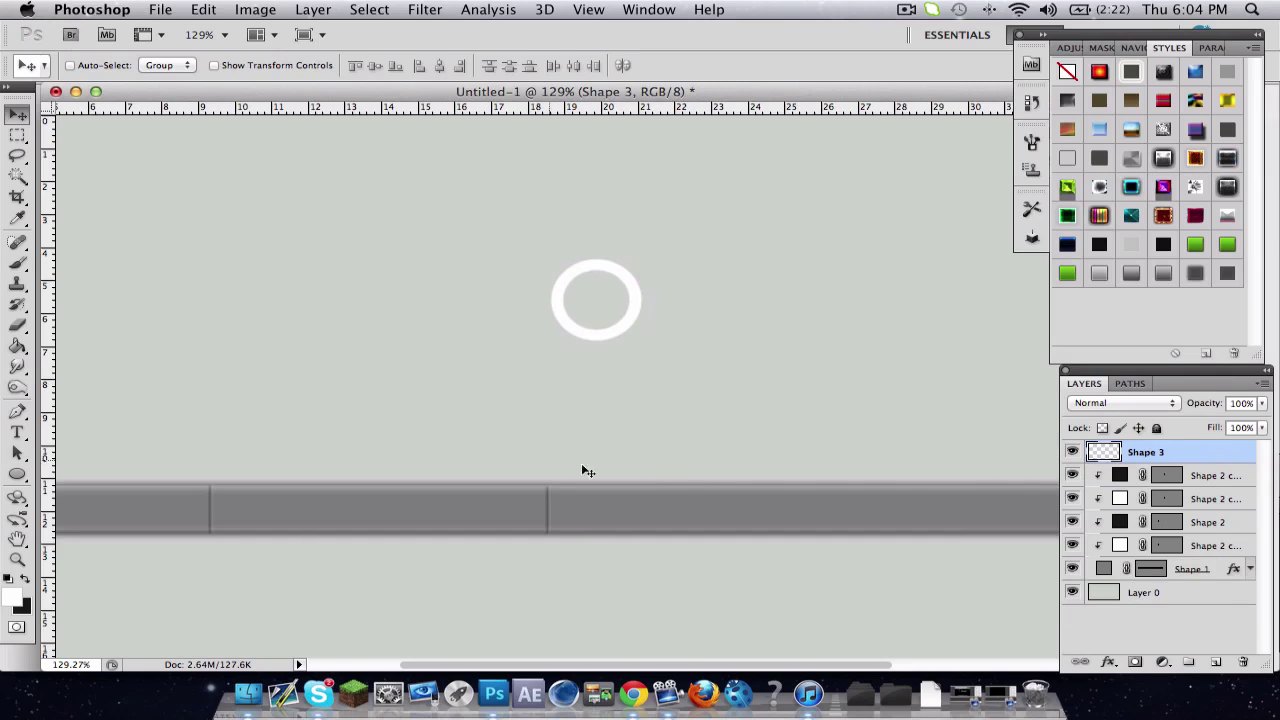
Step: Try drawing a white line 15 px thick with the Line tool below the ring, and undo it
drag(24, 474, 110, 540)
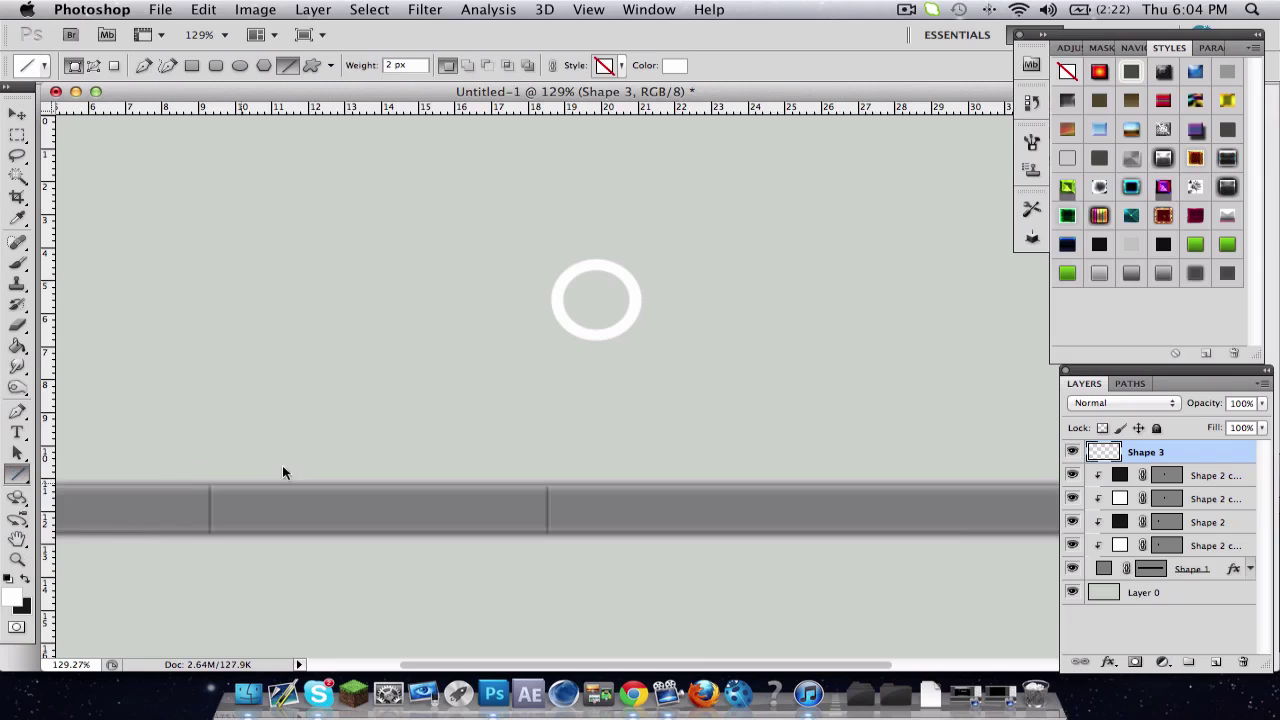
click(410, 62)
text(15)
key(Return)
drag(508, 457, 700, 457)
key(super+z)
Step: Draw a white diagonal line 10 px thick from the ring's lower-right edge as a magnifying-glass handle
click(412, 62)
text(10)
key(Return)
mouse_move(670, 302)
mouse_down()
mouse_move(682, 327)
mouse_move(651, 357)
mouse_move(666, 368)
mouse_up()
key(super+z)
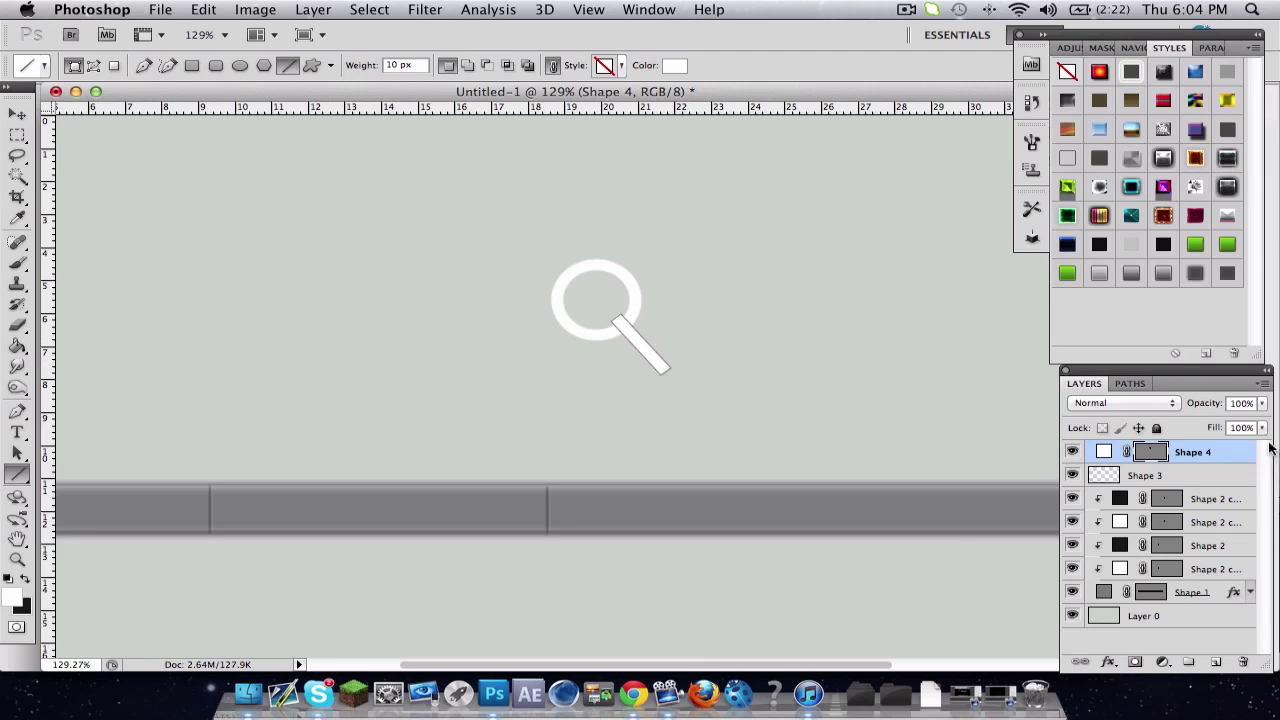
Step: Nudge the Shape 4 handle slightly down and to the right to line it up with the ring
click(18, 114)
key(Down)
key(Down)
key(Right)
key(Right)
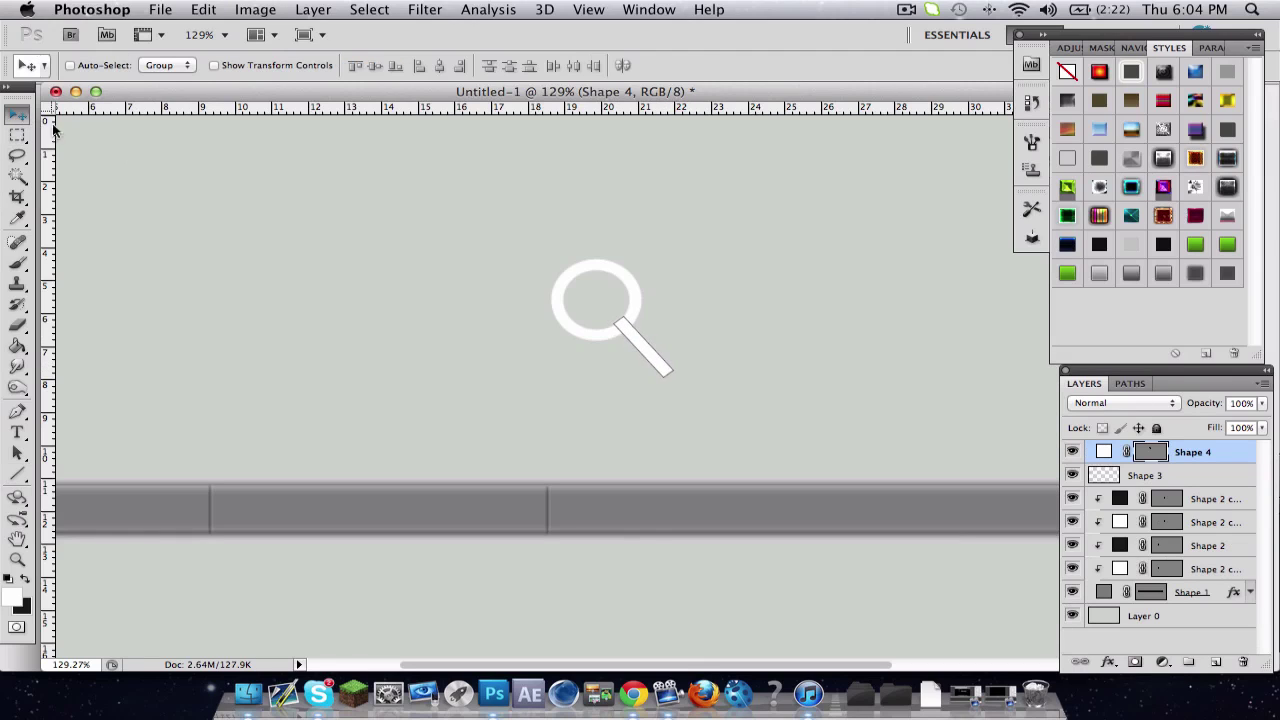
key(Down)
key(Down)
key(Down)
key(Down)
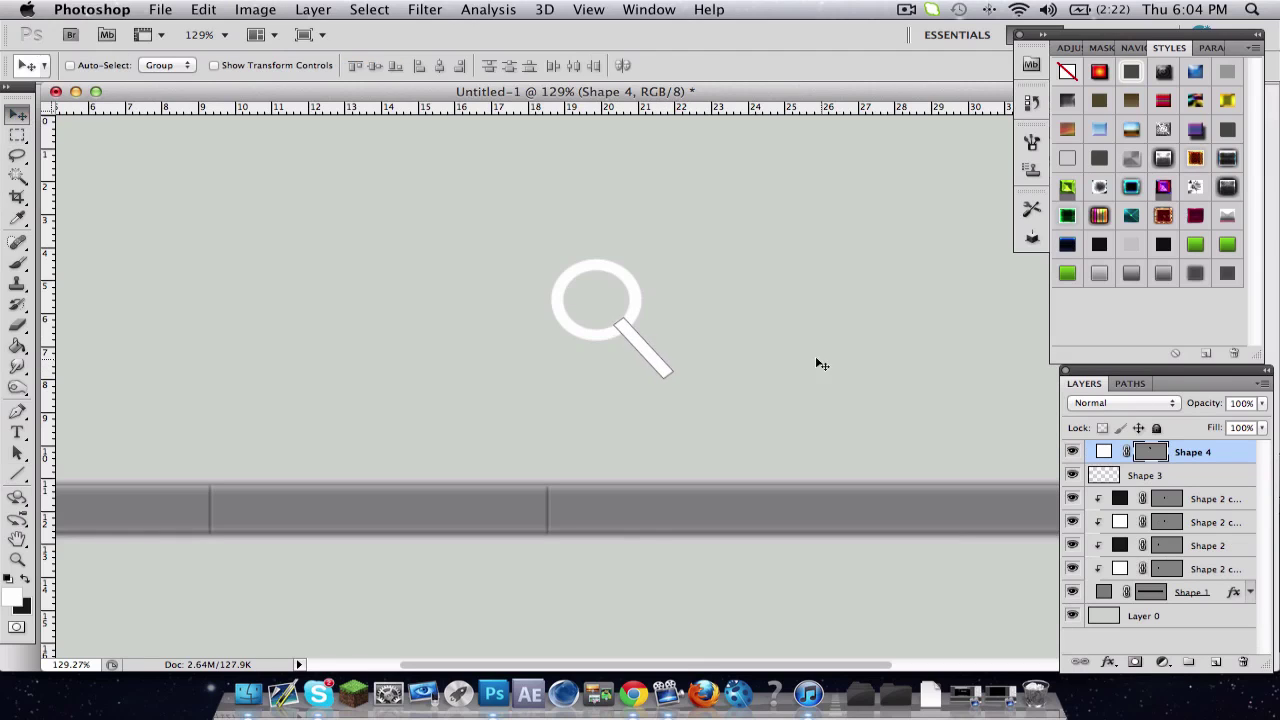
Step: Enclose the handle's lower end in a closed four-point Pen path and convert the path into a selection
click(1195, 462)
click(17, 412)
click(628, 381)
click(672, 342)
click(729, 382)
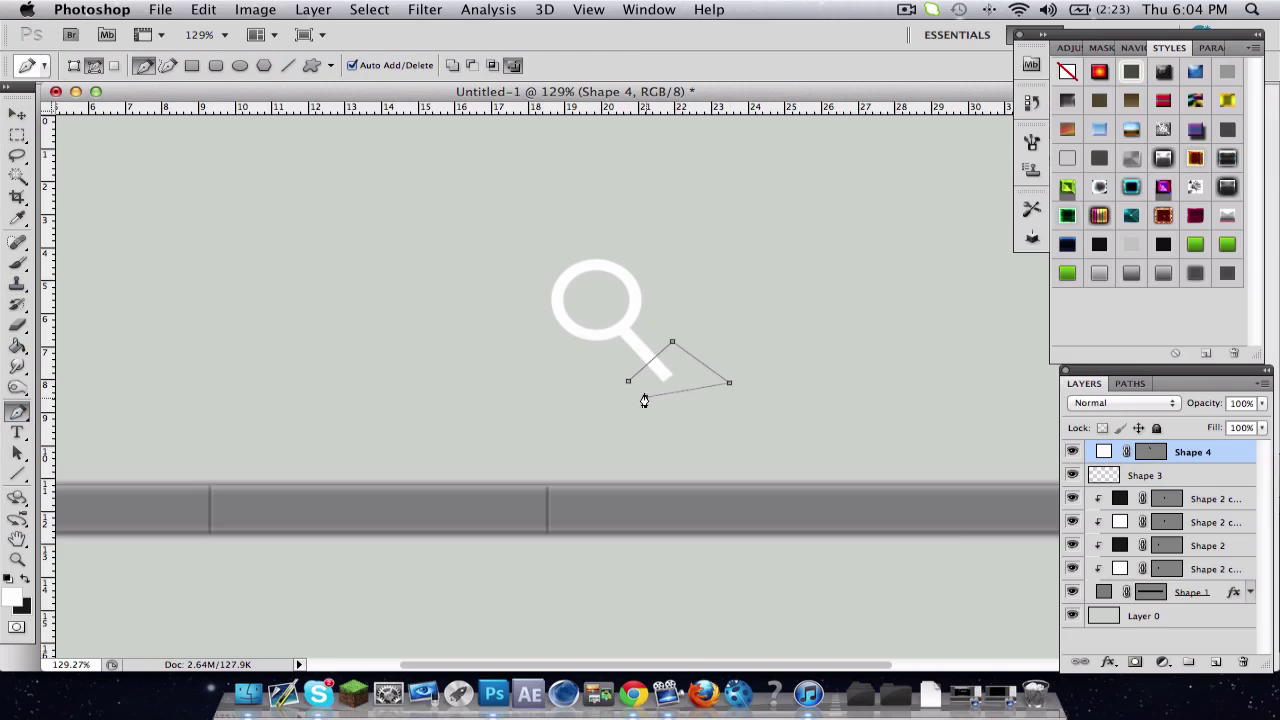
click(627, 382)
right_click(665, 411)
click(625, 384)
right_click(656, 420)
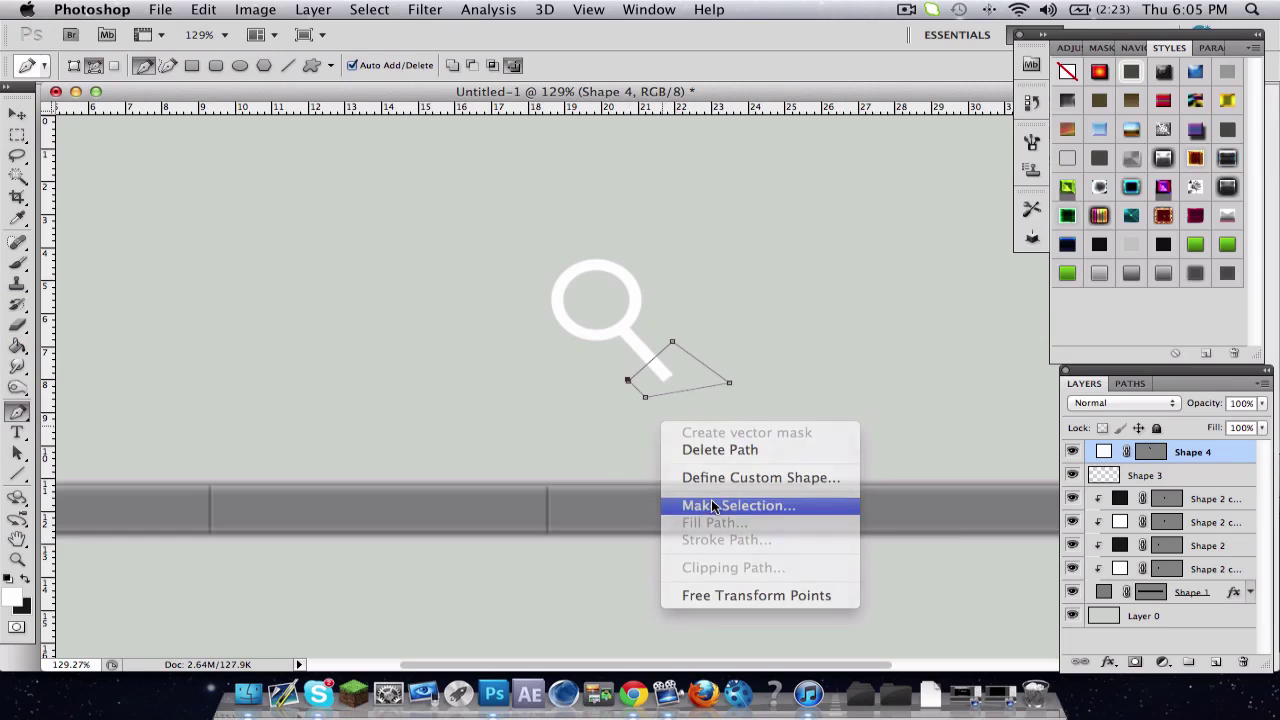
click(700, 505)
key(Return)
Step: Rasterize the Shape 4 layer, erase the selected lower end of the handle, and clear the selection
key(BackSpace)
key(Return)
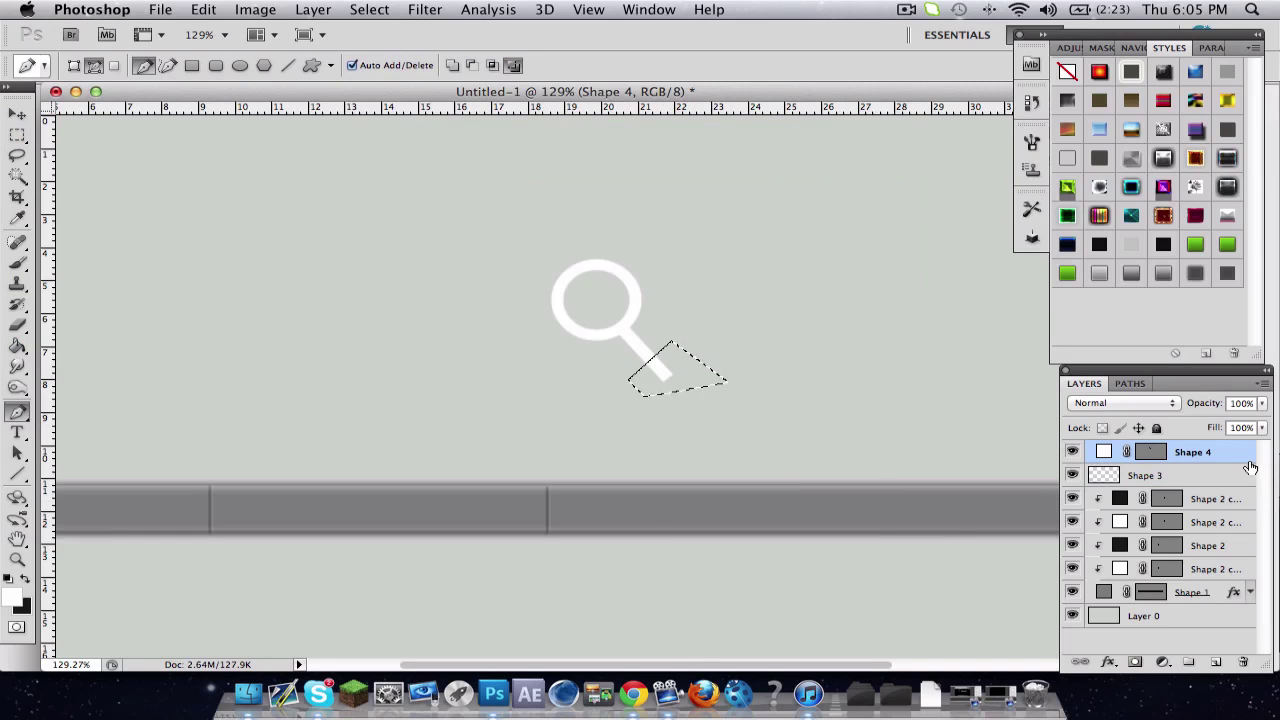
right_click(1240, 458)
click(1180, 400)
key(BackSpace)
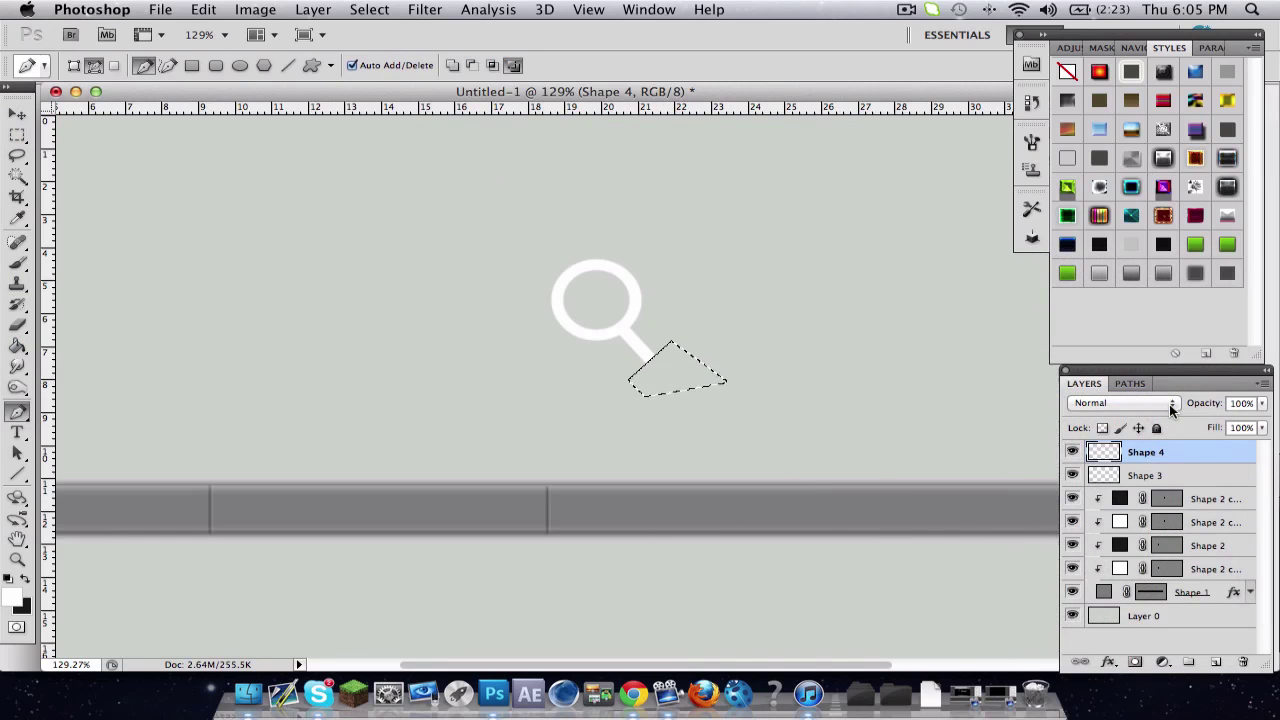
key(ctrl+d)
Step: Merge the Shape 4 handle and Shape 3 ring layers into a single layer
click(15, 115)
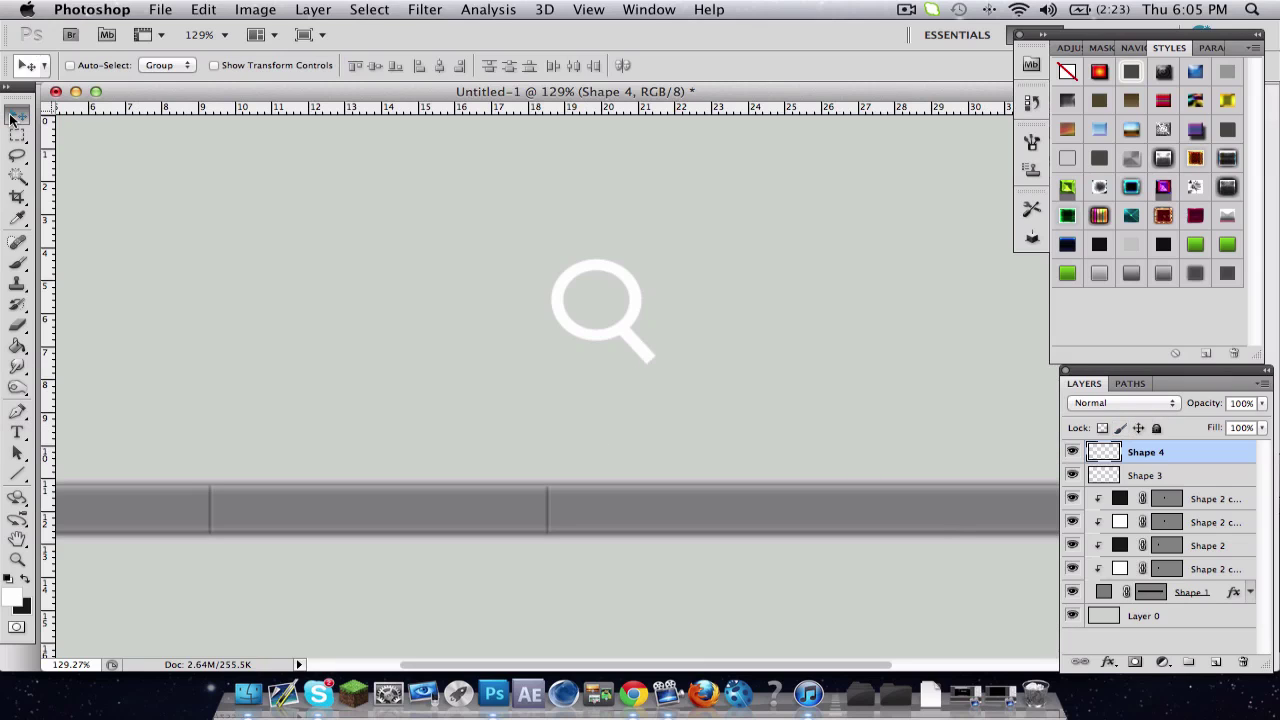
shift+click(1190, 478)
key(super+w)
key(Escape)
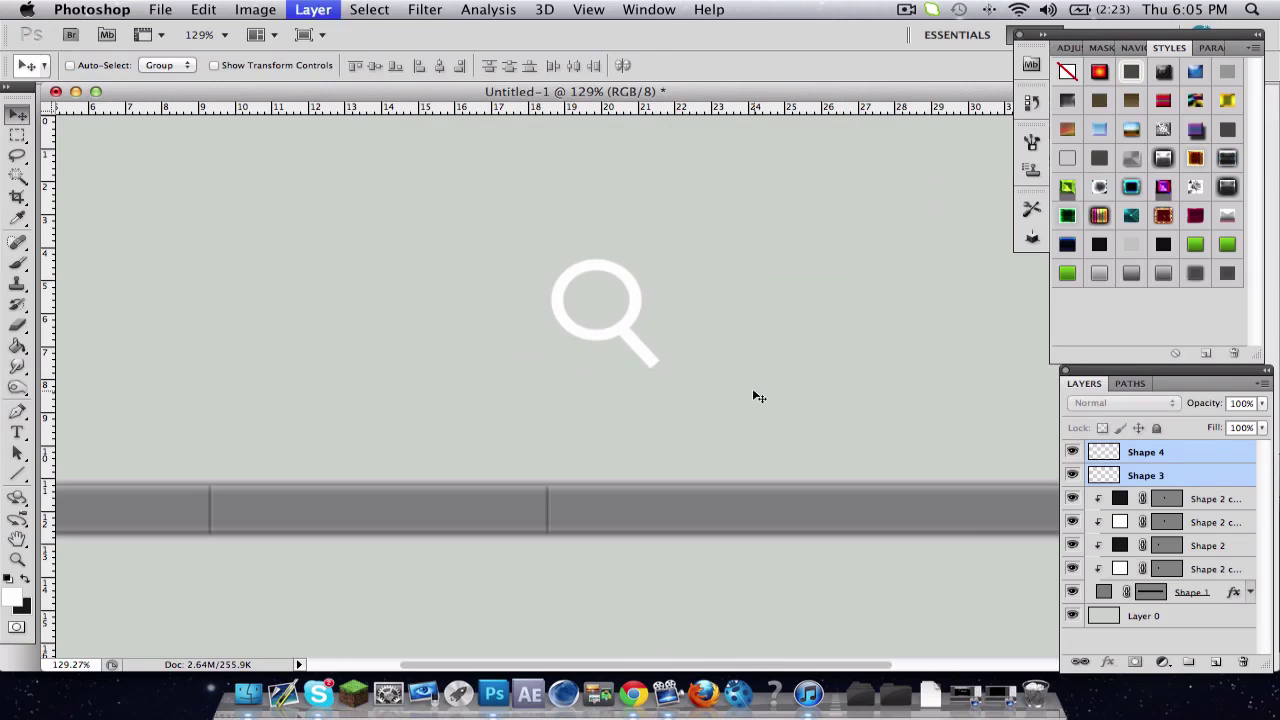
key(super+e)
Step: Scale the magnifying-glass icon proportionally to about 47% and move it down onto the grey bar
key(super+t)
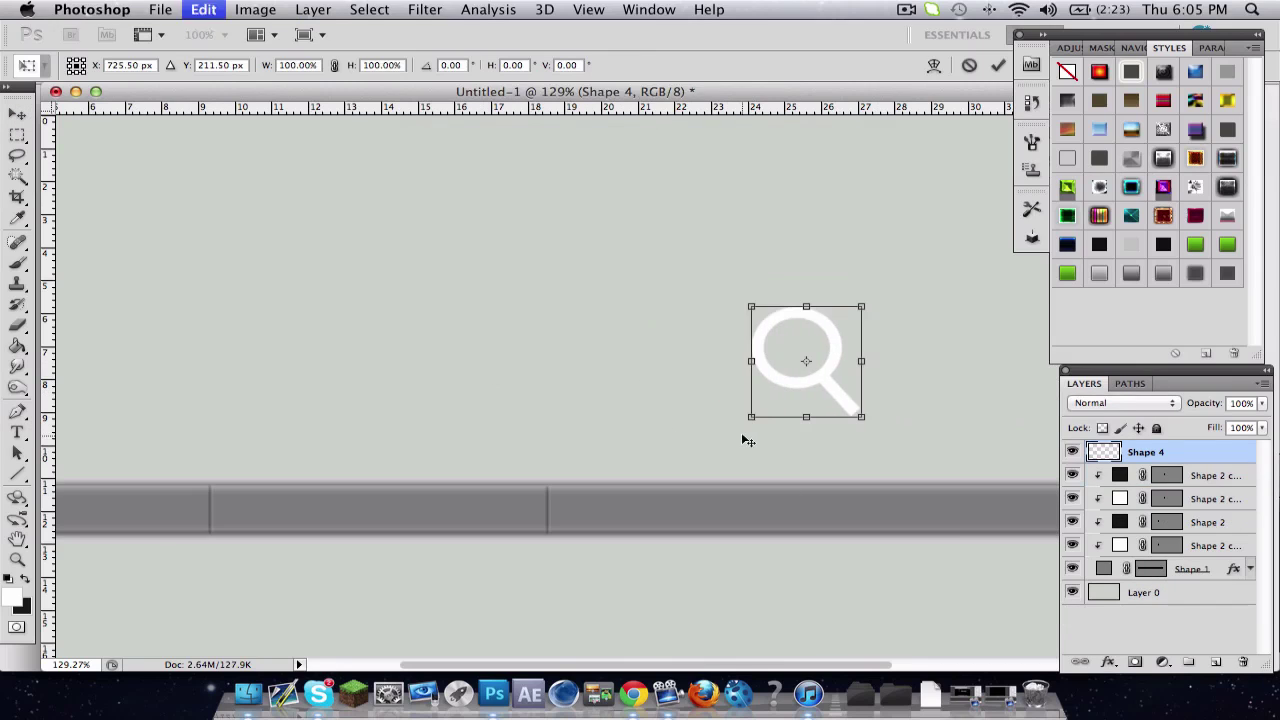
drag(864, 305, 821, 325)
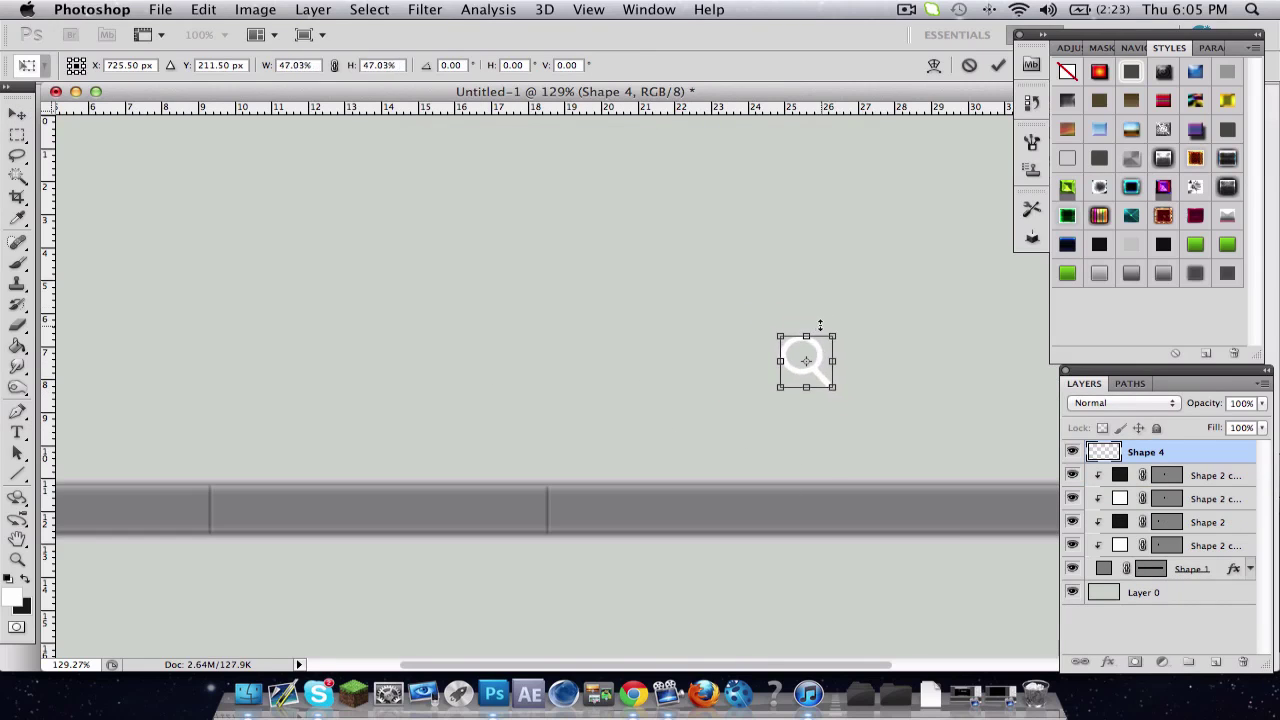
key(Return)
drag(845, 390, 860, 527)
scroll(857, 523, right, 5)
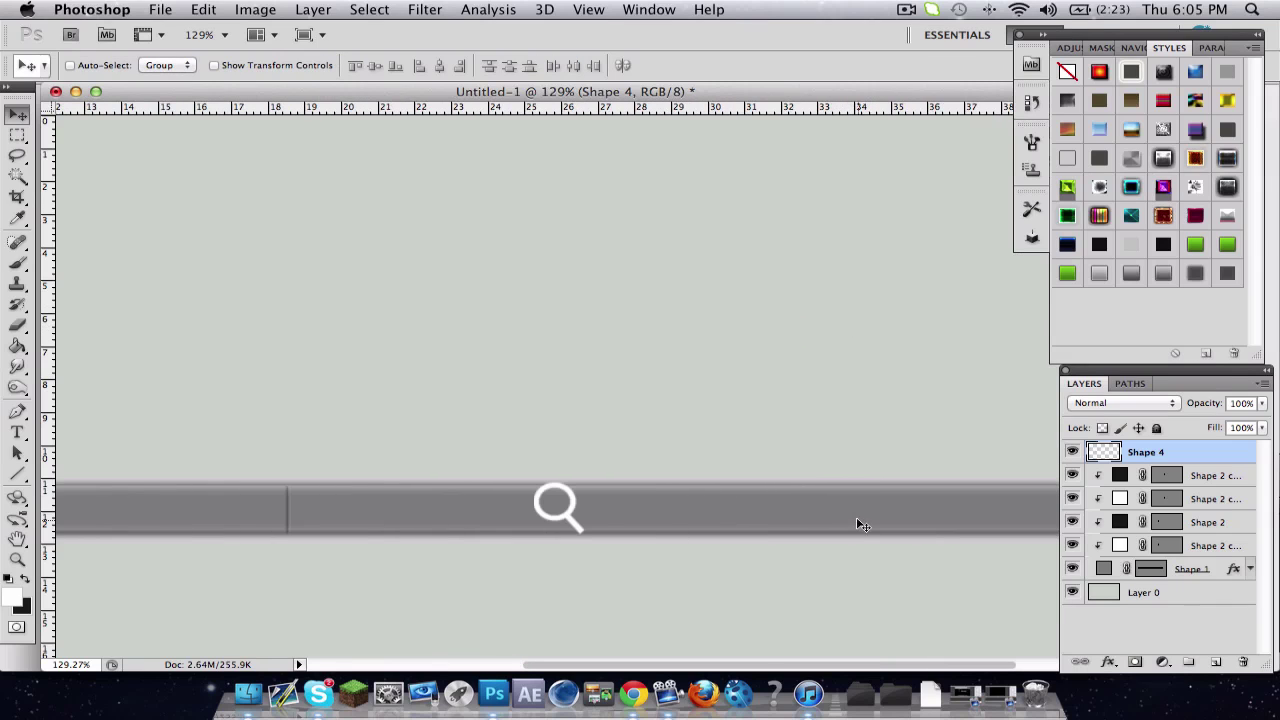
Step: Change the fill colour of the Shape 1 bar to a darker neutral grey
double_click(1101, 568)
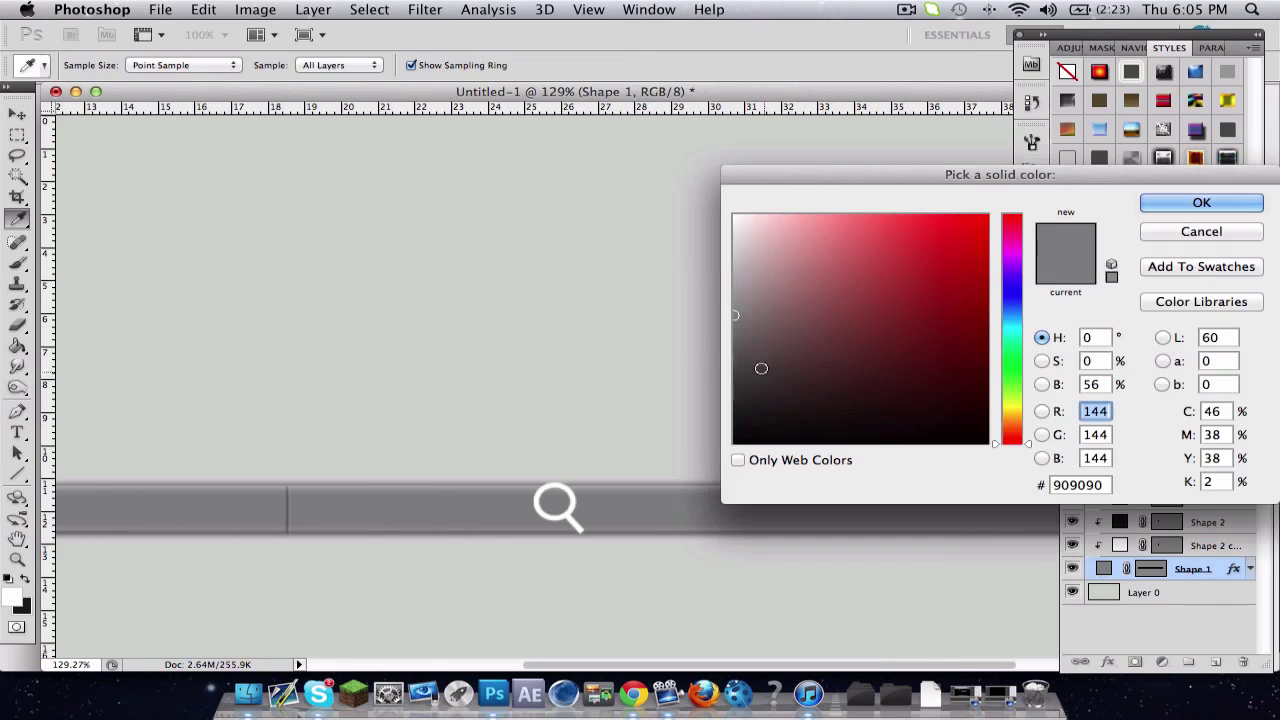
drag(745, 334, 721, 327)
key(Return)
key(v)
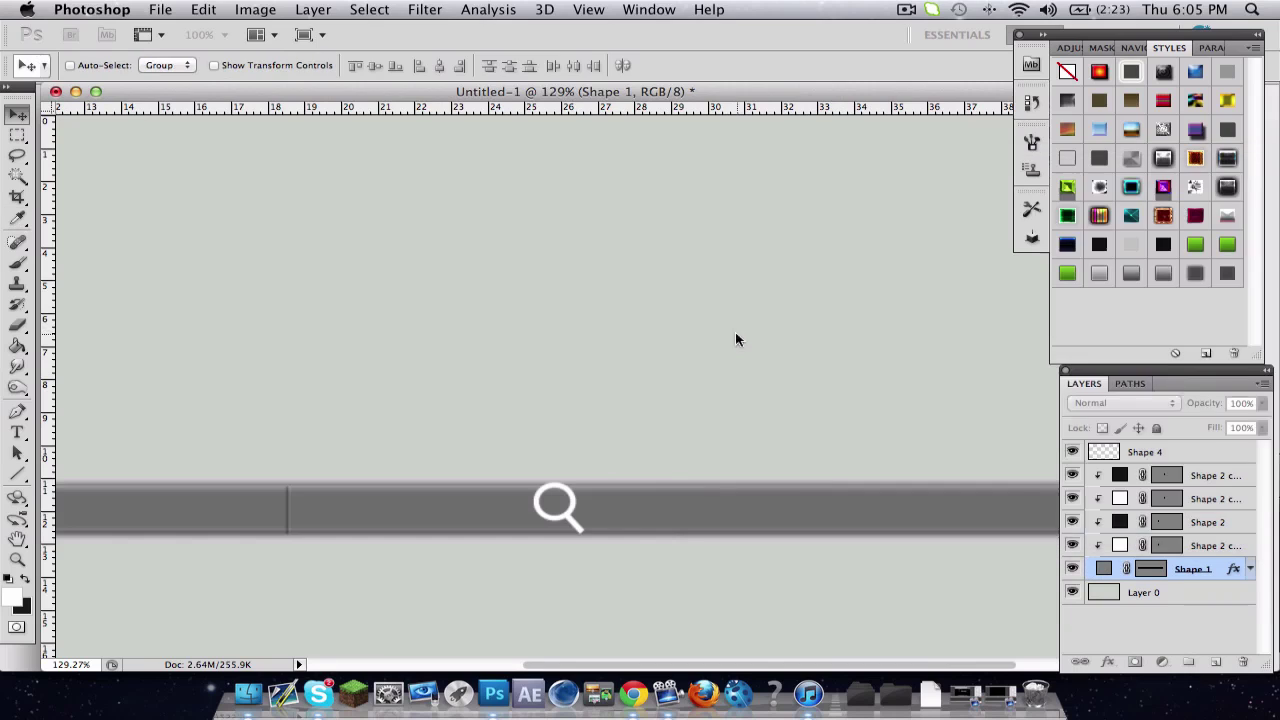
Step: Move the Shape 4 icon right along the bar and scale it down further to fit inside the bar's height
scroll(731, 334, left, 8)
scroll(731, 343, right, 4)
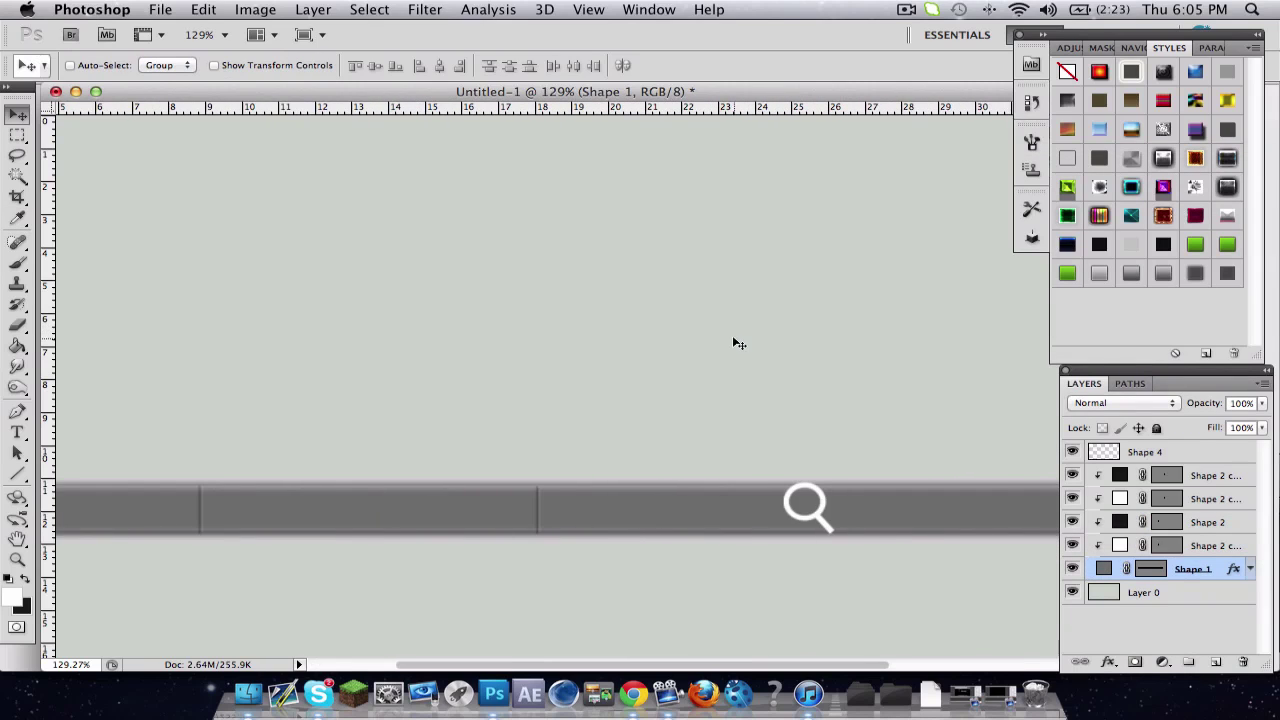
click(1139, 452)
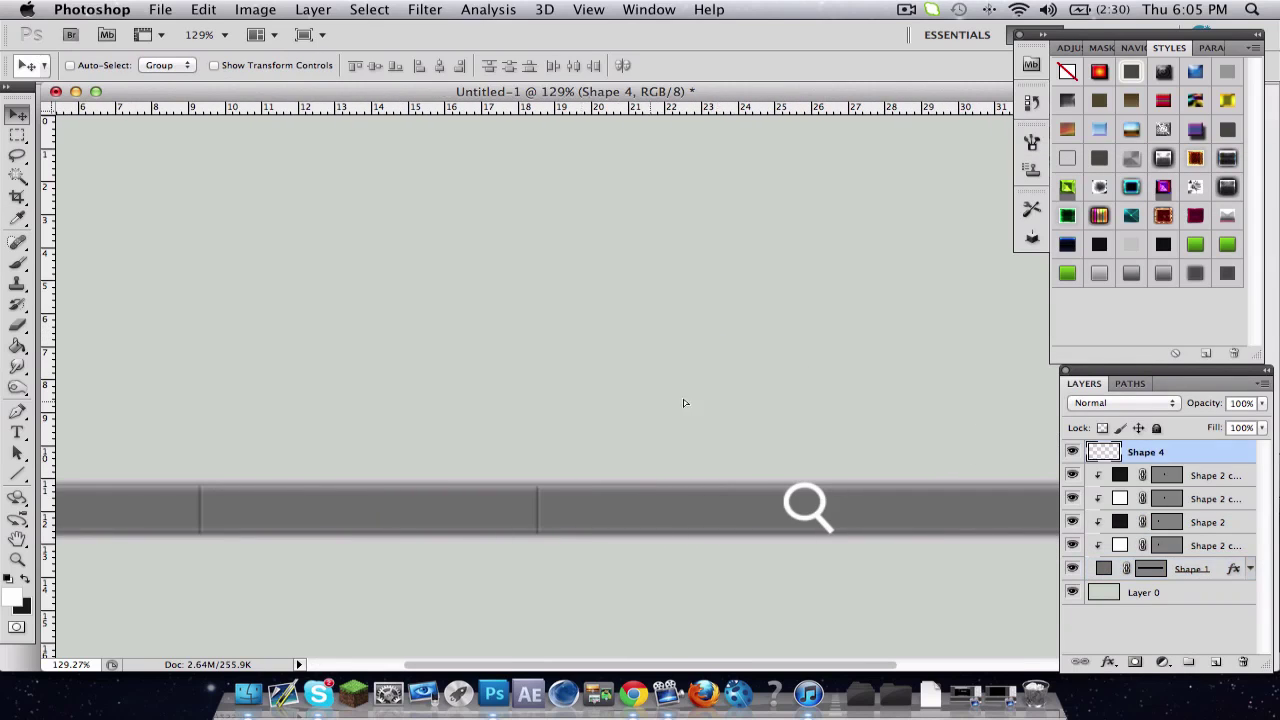
drag(637, 412, 694, 412)
key(super+t)
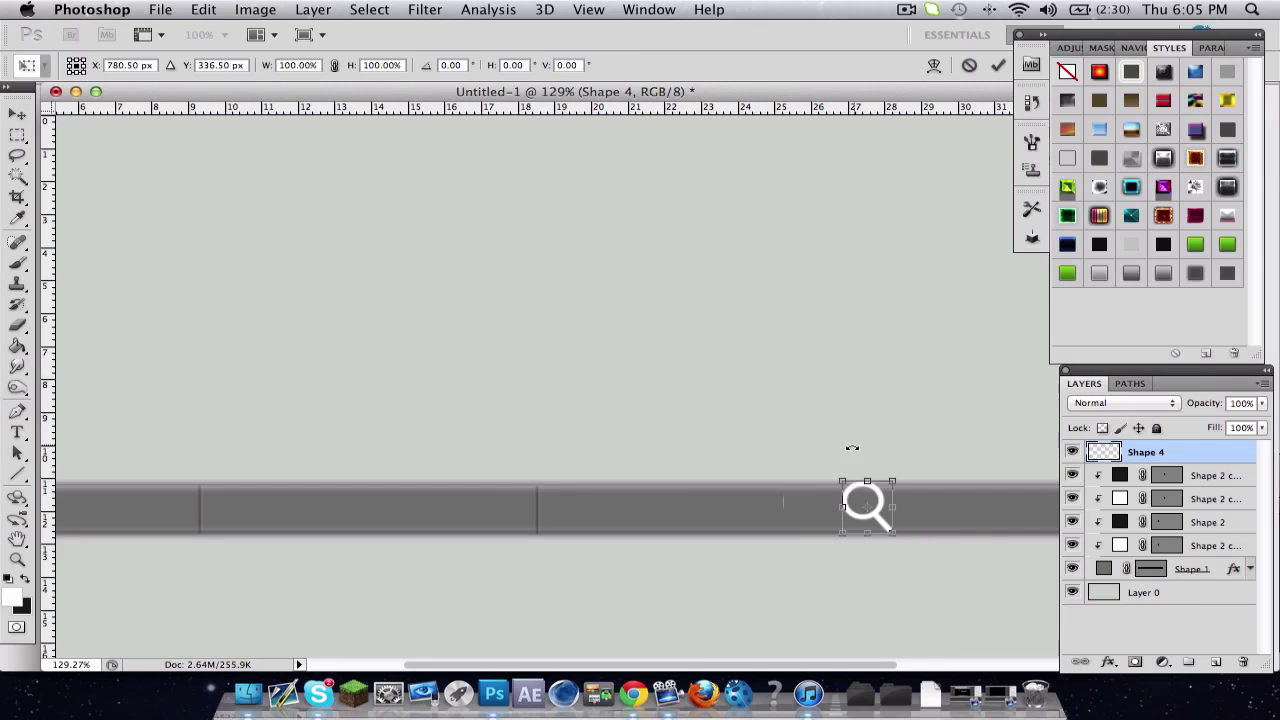
drag(834, 474, 846, 483)
key(Return)
Step: Shift the magnifying-glass icon further along the bar until it sits near the bar's right end
key(shift+Right)
key(shift+Right)
key(shift+Right)
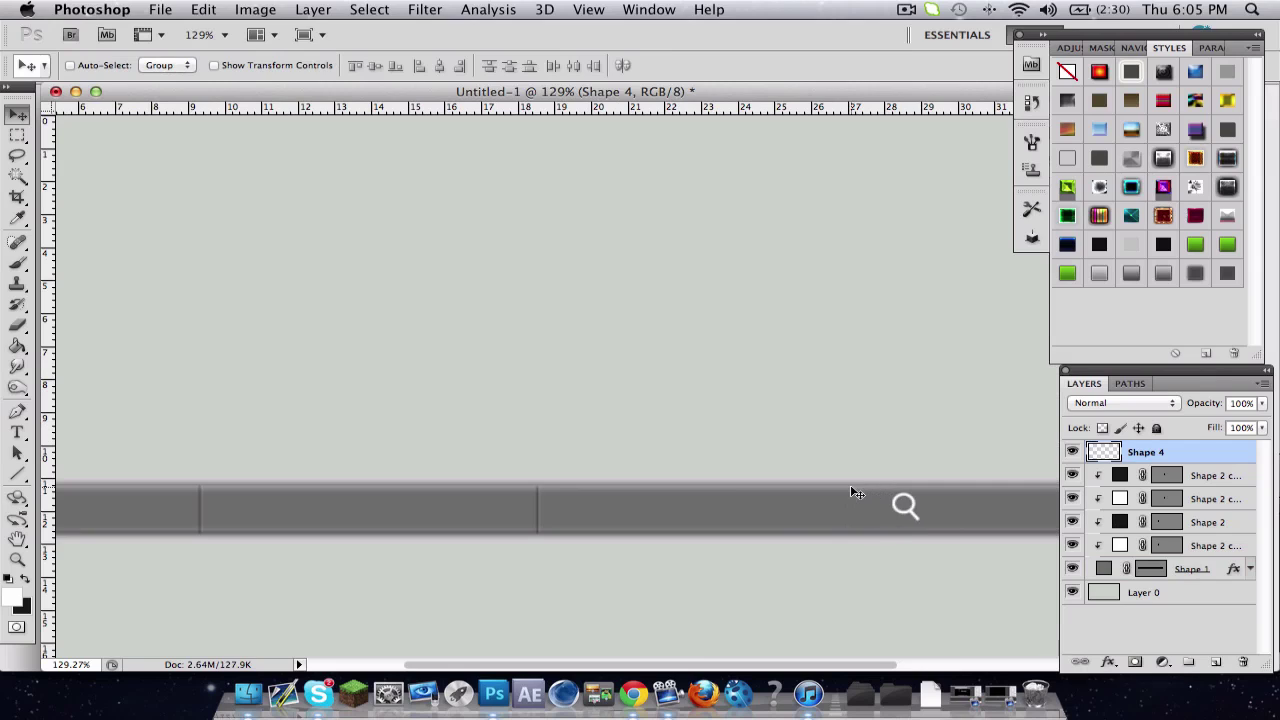
scroll(857, 492, right, 5)
key(shift+Right)
key(shift+Right)
key(shift+Right)
scroll(857, 492, right, 6)
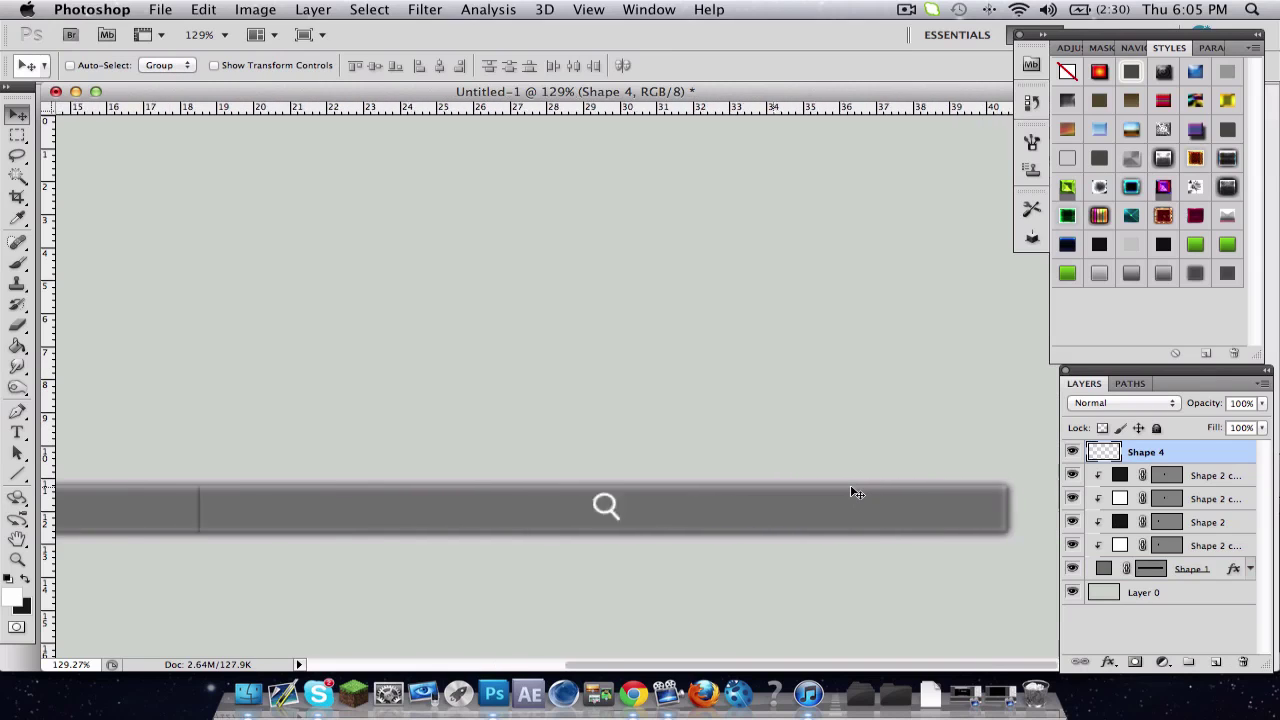
drag(437, 466, 687, 496)
key(shift+Left)
key(shift+Left)
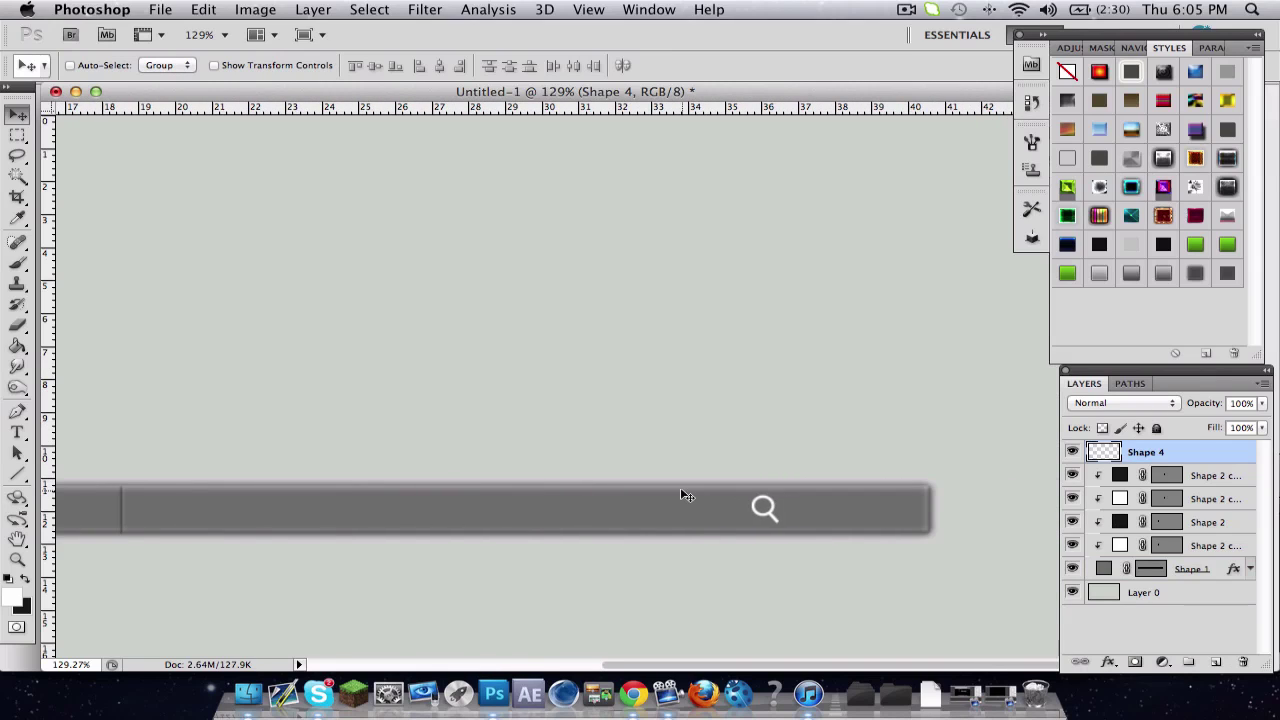
Step: Draw a dark rounded rectangle with a 15 px radius behind the icon, about 6 ruler units wide, and nudge it up slightly
click(1236, 481)
click(16, 453)
click(16, 476)
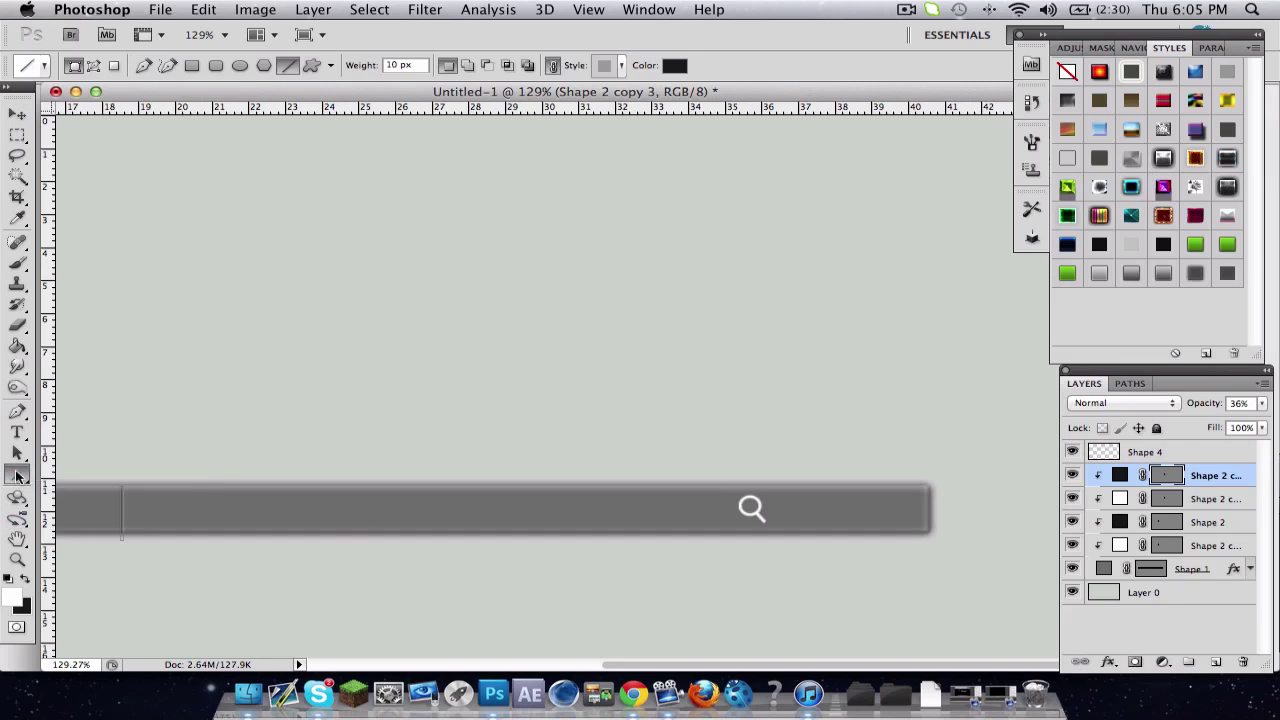
click(16, 476)
click(123, 488)
drag(408, 67, 354, 65)
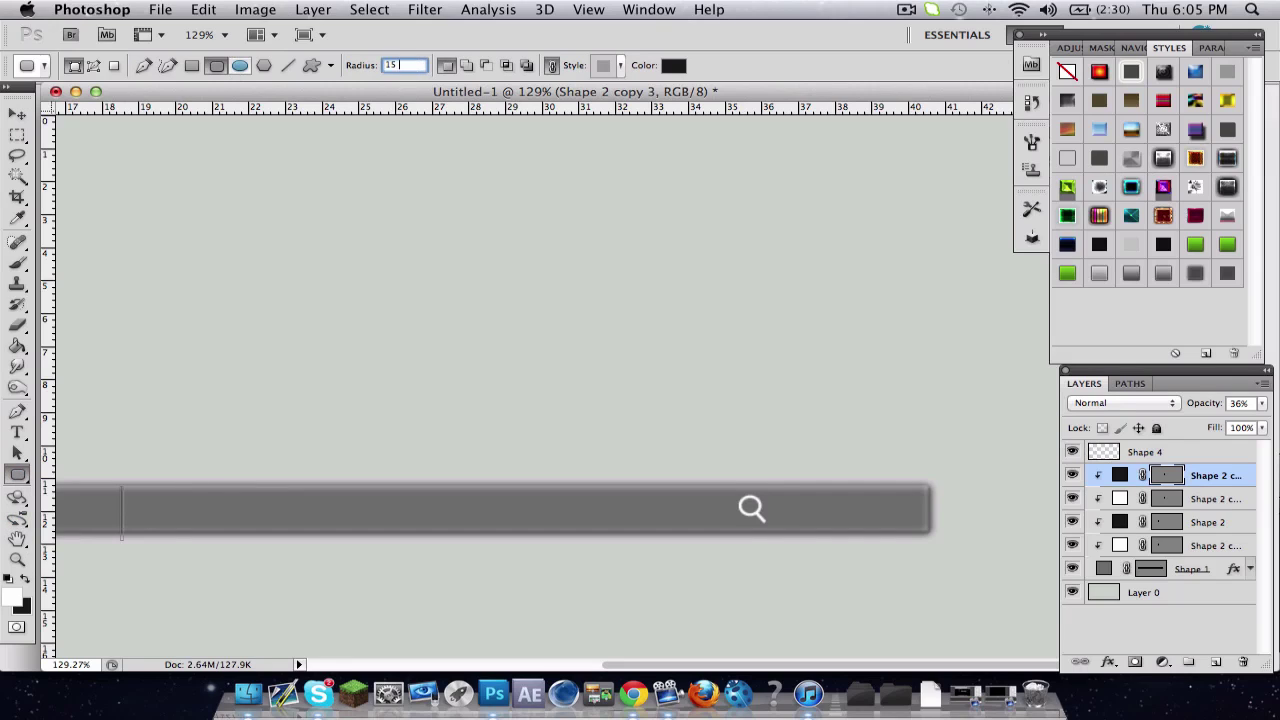
key(Return)
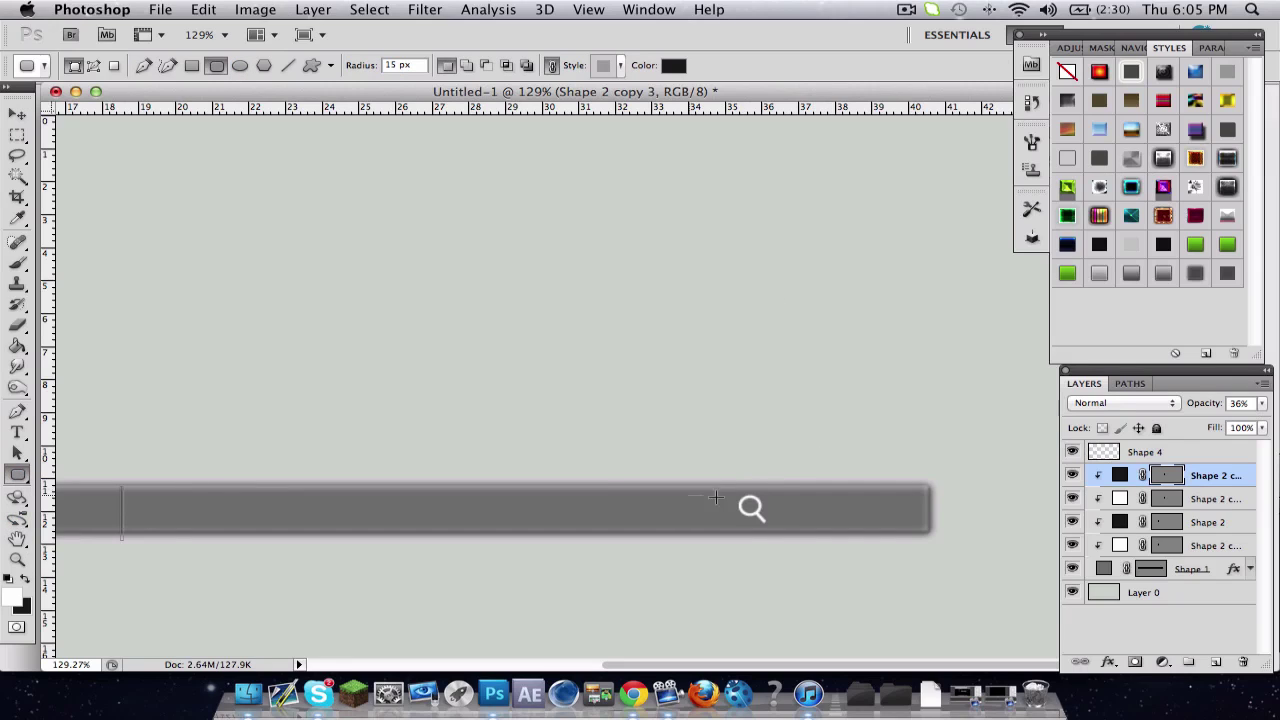
drag(715, 497, 905, 522)
click(17, 113)
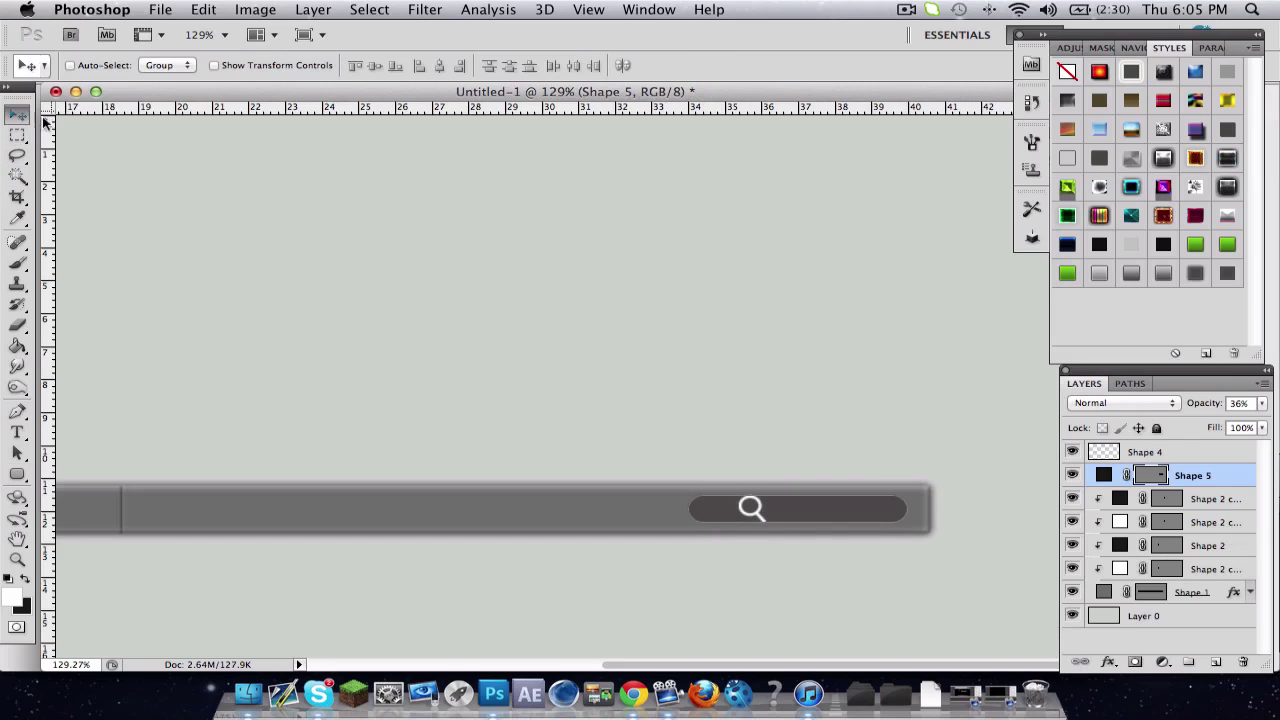
key(Up)
key(Up)
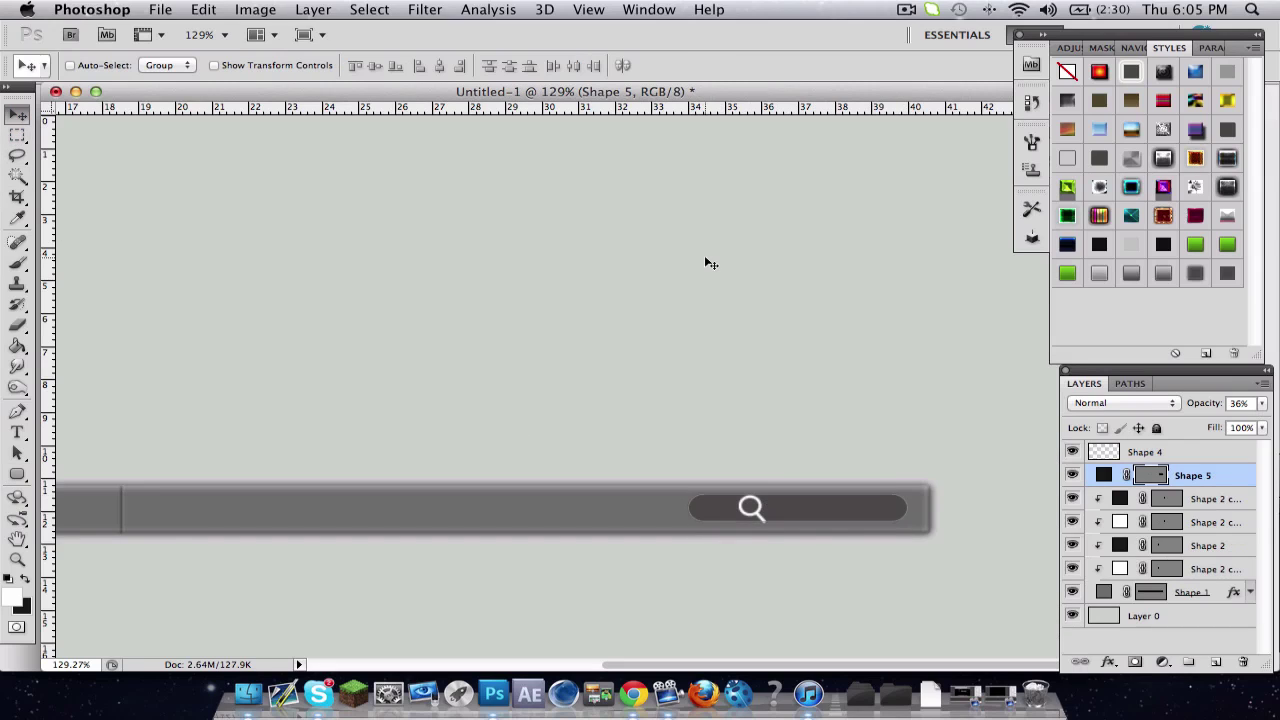
Step: Free-transform the Shape 4 icon slightly and shift it left within the rounded rectangle
click(1240, 455)
key(ctrl+t)
drag(771, 493, 776, 490)
key(Return)
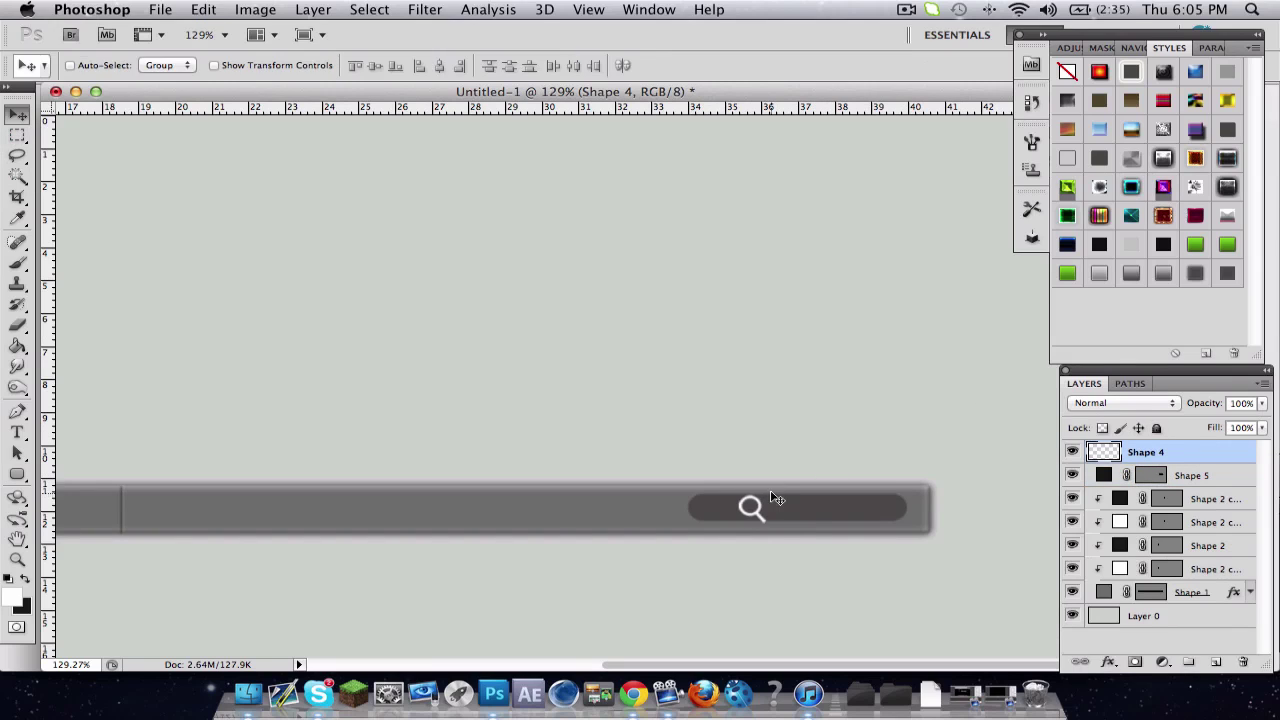
key(shift+Left)
key(shift+Left)
key(shift+Left)
key(shift+Right)
Step: Enlarge the Shape 5 rounded rectangle slightly around its centre
click(1233, 483)
key(super+t)
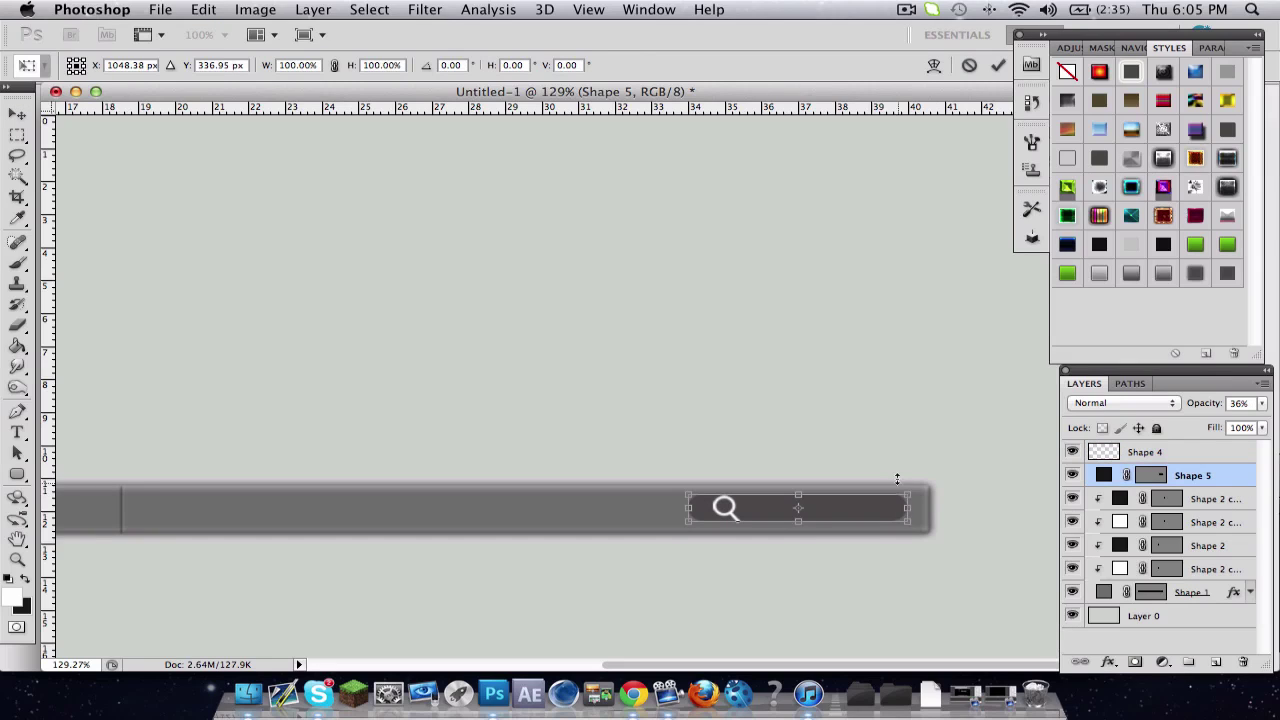
drag(906, 492, 925, 487)
key(Return)
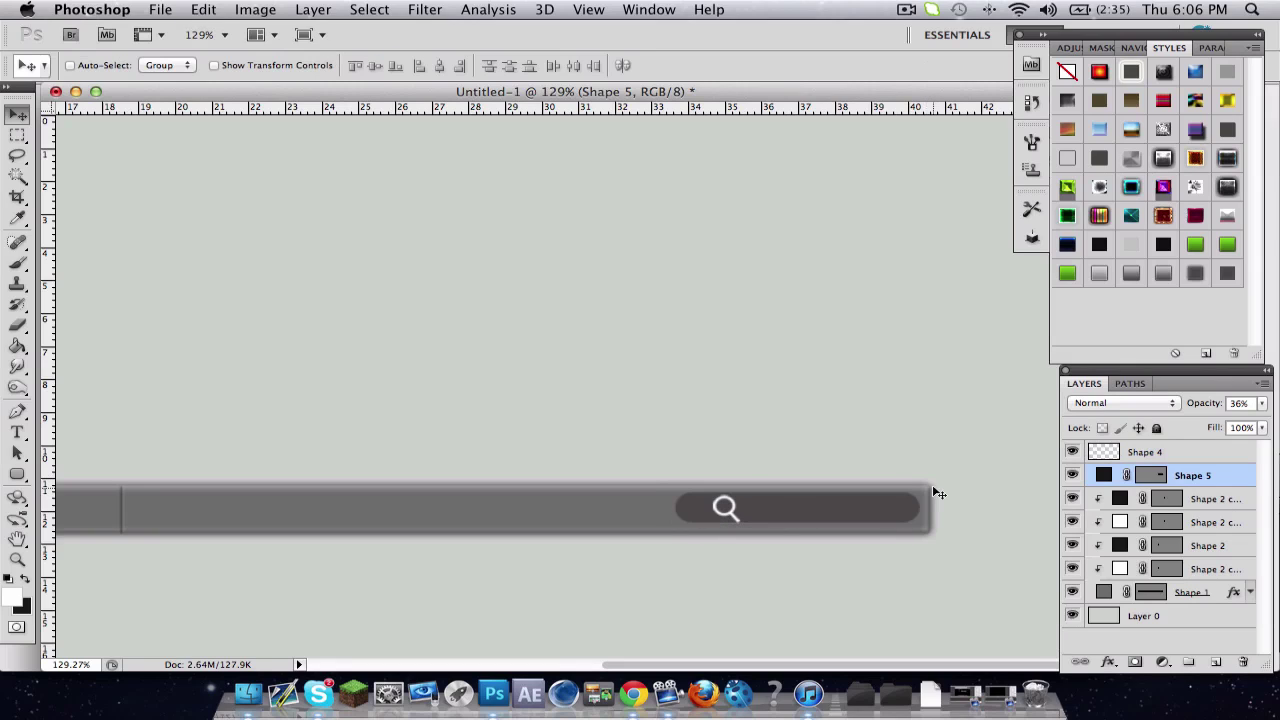
Step: Nudge the rounded rectangle left, away from the bar's right edge, and select the Shape 4 icon layer
key(Left)
key(Left)
key(Left)
key(Left)
key(Left)
key(Left)
key(Left)
key(Left)
key(Left)
key(Left)
key(Left)
click(1158, 455)
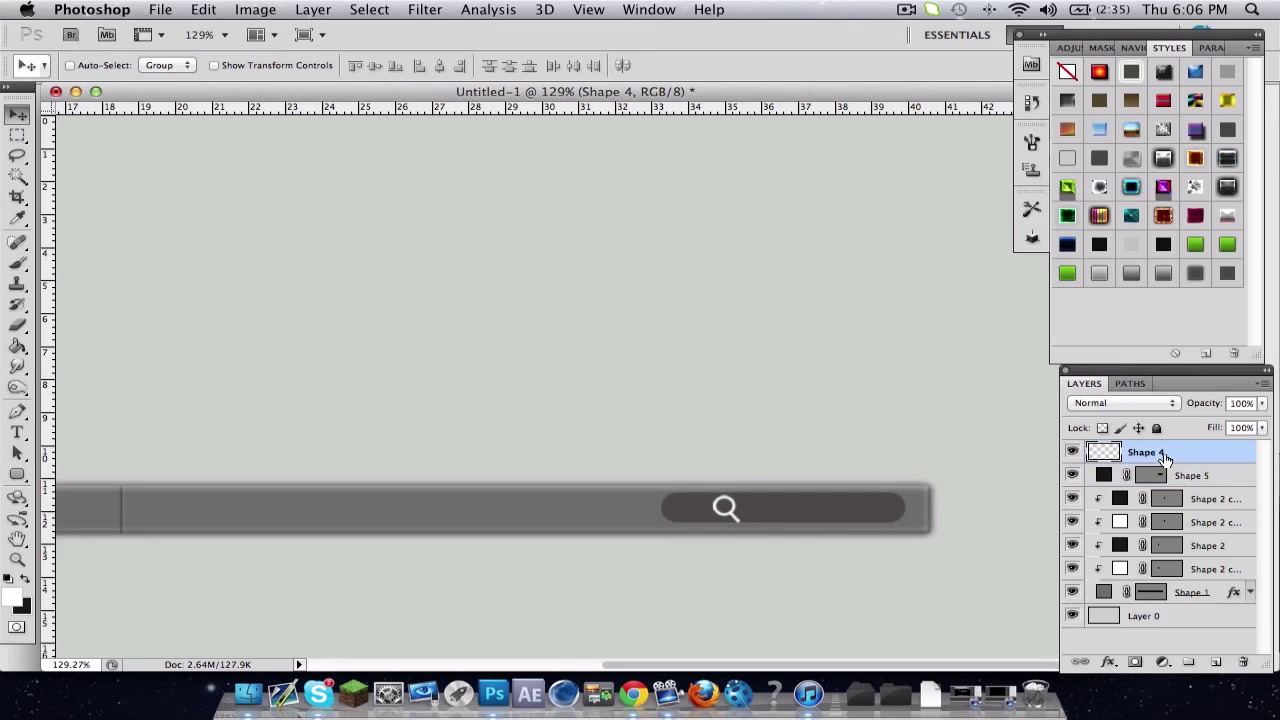
Step: Nudge the Shape 4 icon left to the left end of the dark rounded rectangle, keeping it vertically centred
key(Down)
key(Down)
key(Down)
key(Down)
key(Down)
key(Down)
key(Down)
key(Down)
key(Down)
key(Down)
key(Down)
key(Down)
key(Down)
key(Down)
key(Down)
key(Down)
key(Down)
key(Down)
key(Down)
key(Down)
key(Up)
key(Up)
key(Up)
key(Up)
key(Up)
key(Up)
key(Up)
key(Up)
key(Up)
key(Up)
key(Up)
key(Up)
key(Up)
key(Up)
key(Up)
key(Up)
key(Up)
key(Up)
key(Up)
key(Up)
key(Down)
key(Down)
key(Down)
key(Down)
key(Down)
key(Down)
key(Down)
key(Down)
key(Left)
key(Left)
key(Left)
key(Left)
key(Left)
key(Left)
key(Left)
key(Left)
key(Left)
key(Left)
key(Left)
key(Left)
key(Left)
key(Left)
key(Left)
key(Left)
key(Left)
key(Left)
key(Left)
key(Left)
key(Left)
key(Left)
key(Up)
Step: Add an Inner Shadow effect to the Shape 5 rounded rectangle, leaving Drop Shadow off
double_click(1220, 475)
click(530, 157)
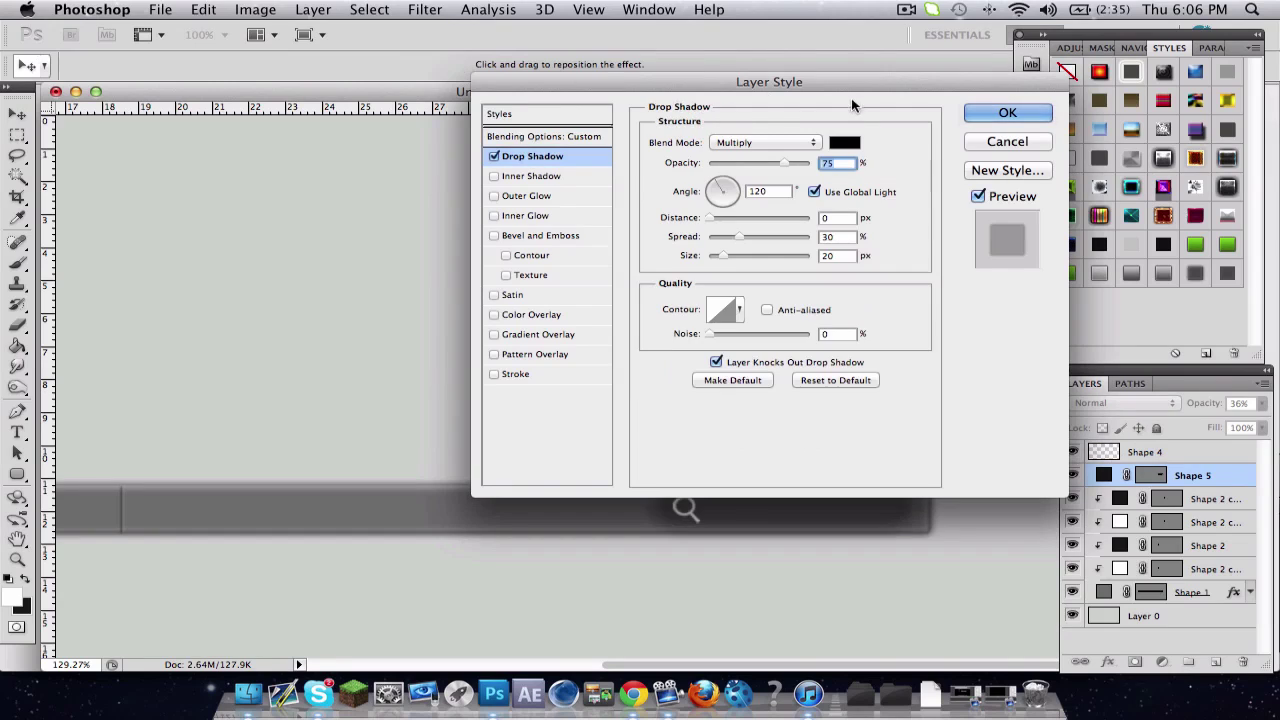
click(493, 157)
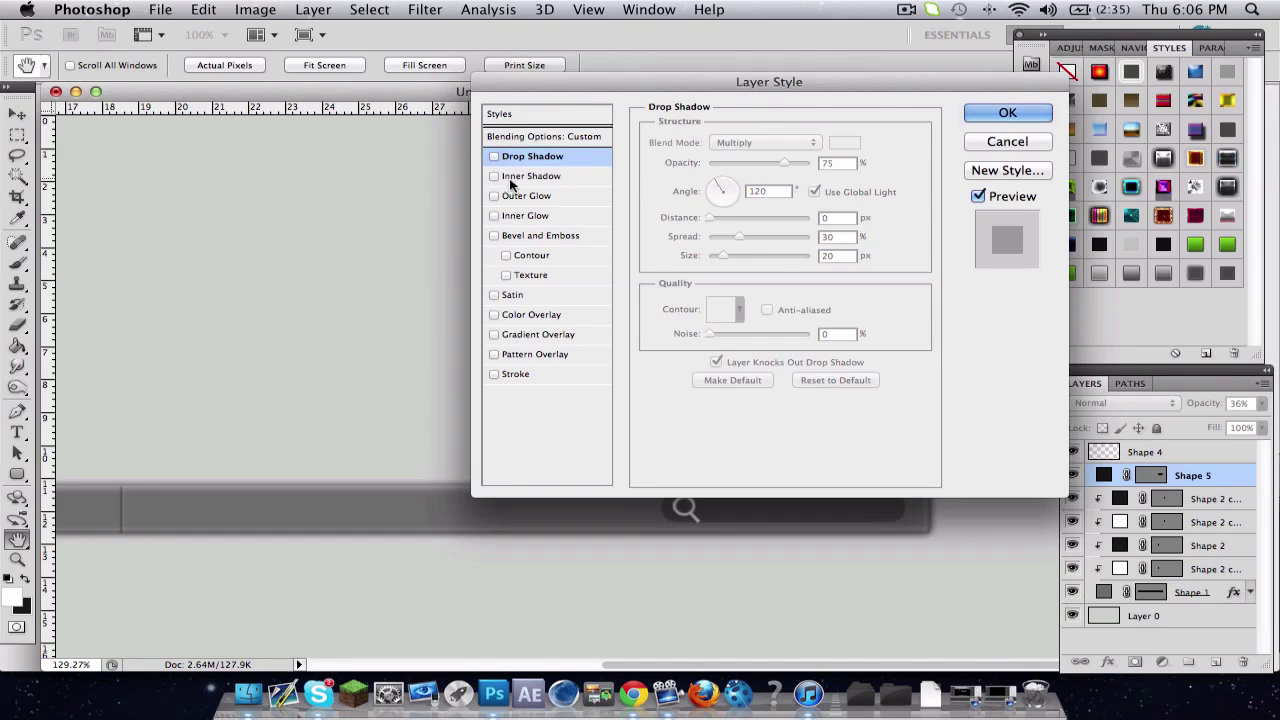
click(530, 176)
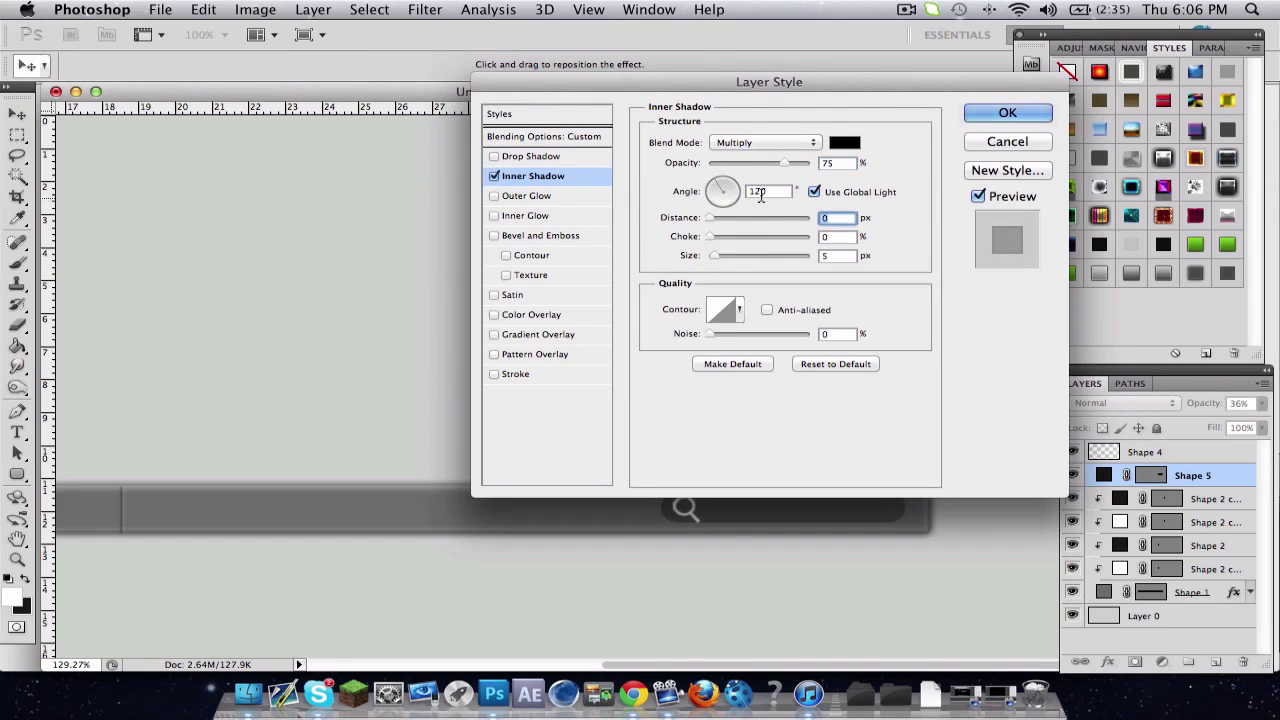
Step: Try the inner shadow with Normal blending, 77% opacity and 6 px size, and reset its settings to default
drag(785, 163, 770, 163)
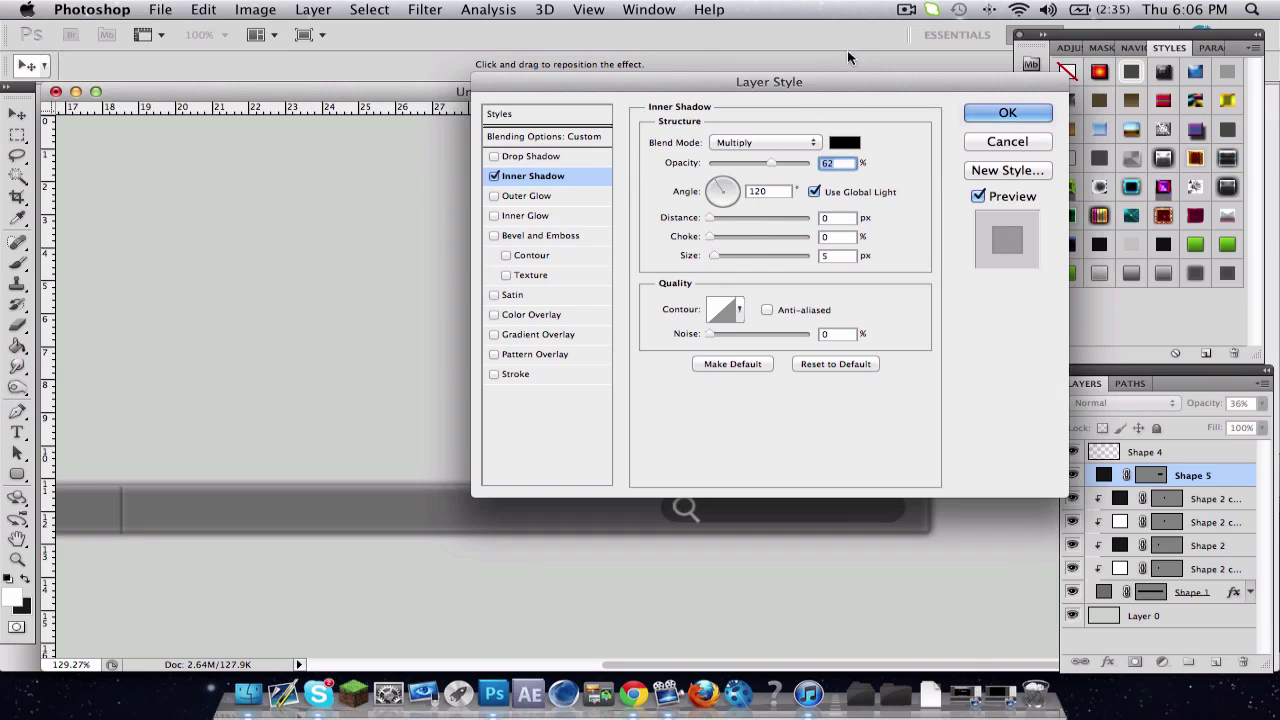
drag(858, 82, 528, 30)
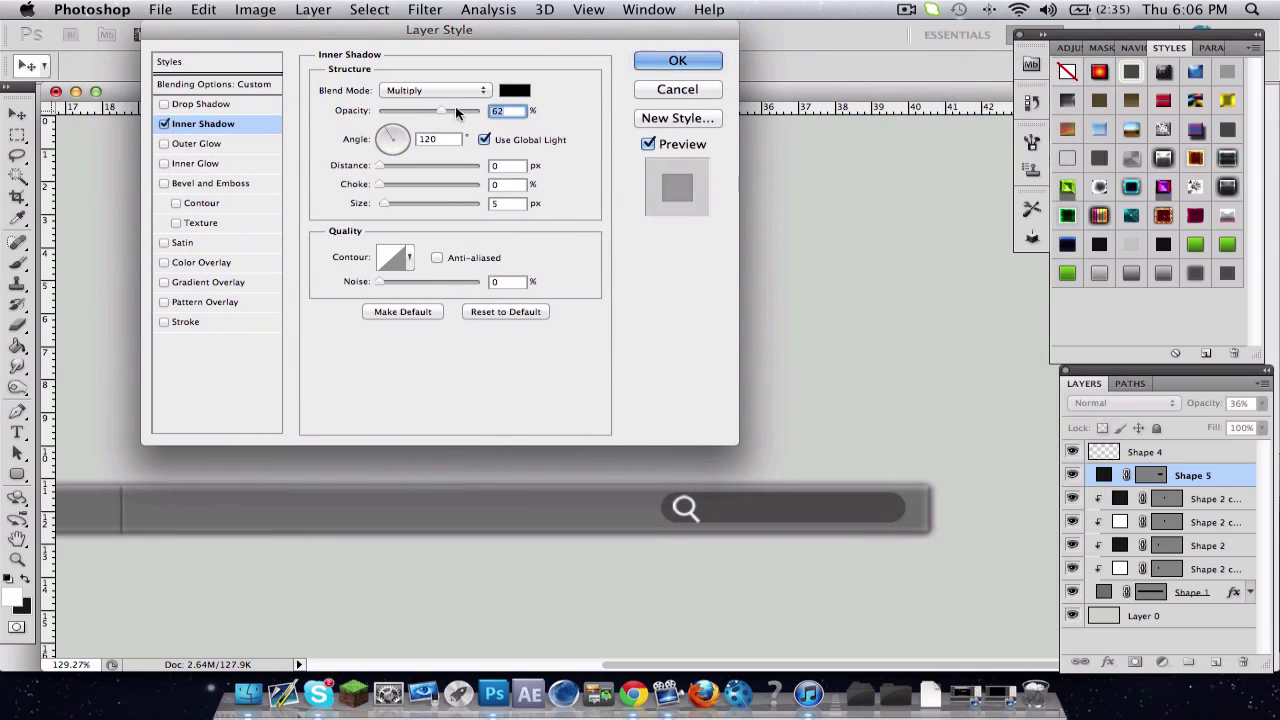
drag(455, 110, 393, 112)
text(77)
click(453, 88)
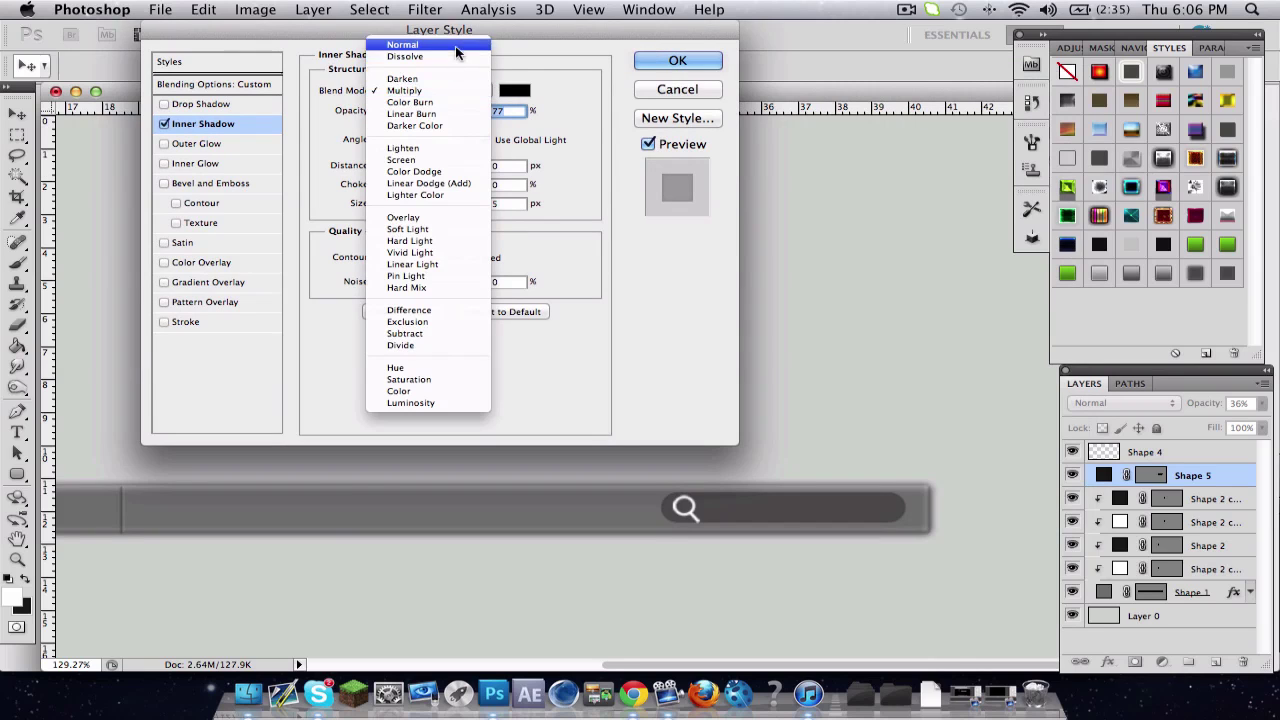
click(455, 46)
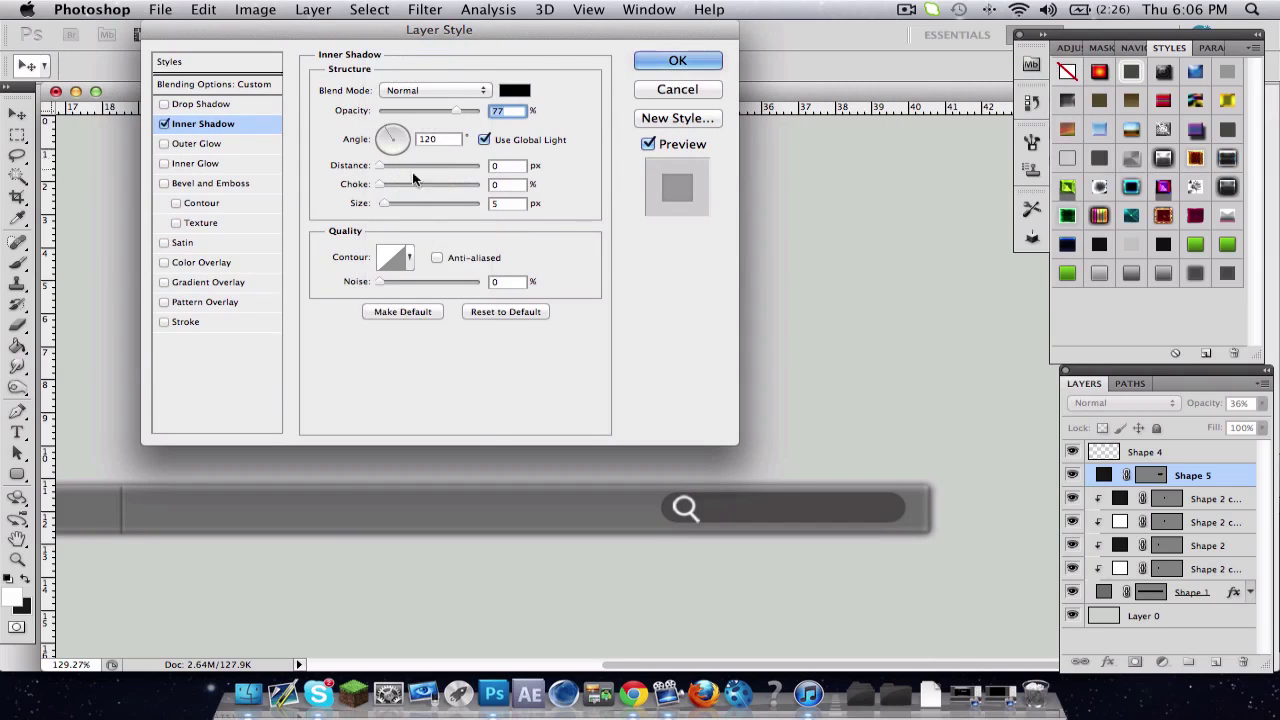
drag(383, 203, 385, 201)
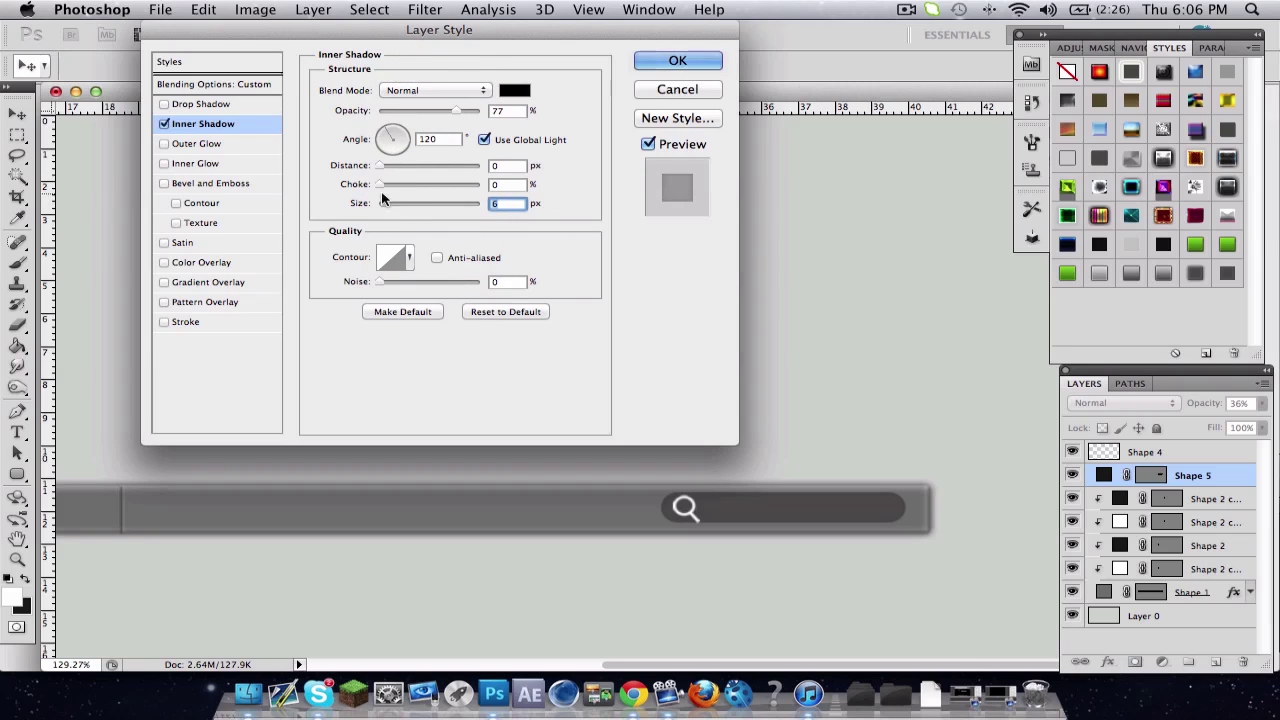
key(shift+Tab)
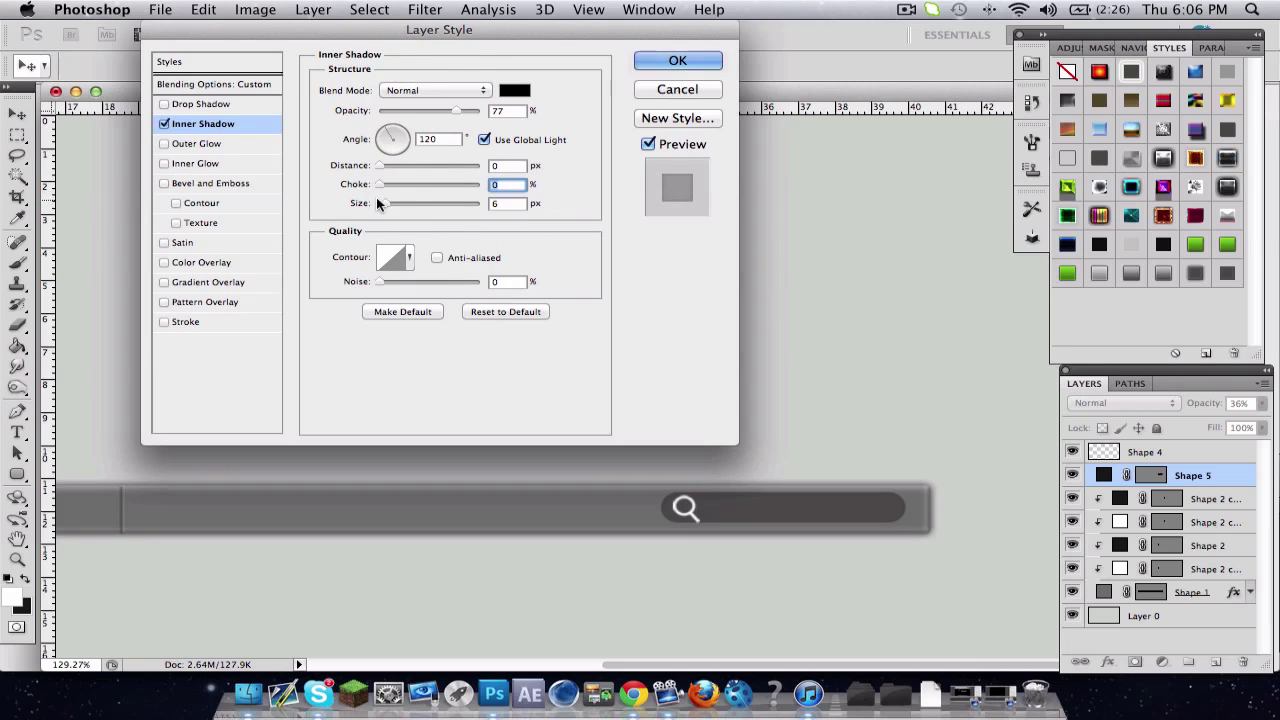
drag(377, 197, 389, 186)
click(505, 311)
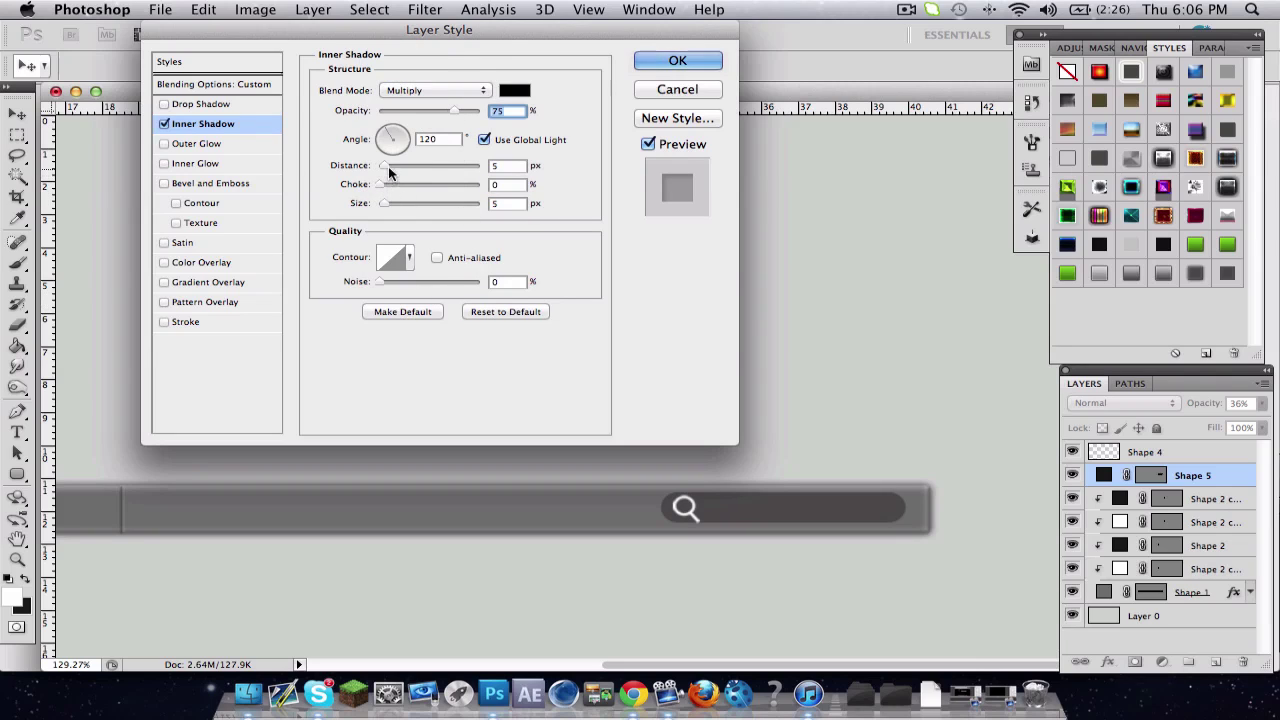
Step: Set the inner shadow to Normal blend mode, 100% opacity and 0 px distance
drag(390, 173, 352, 172)
drag(458, 111, 482, 111)
click(435, 90)
click(478, 41)
click(449, 89)
click(449, 89)
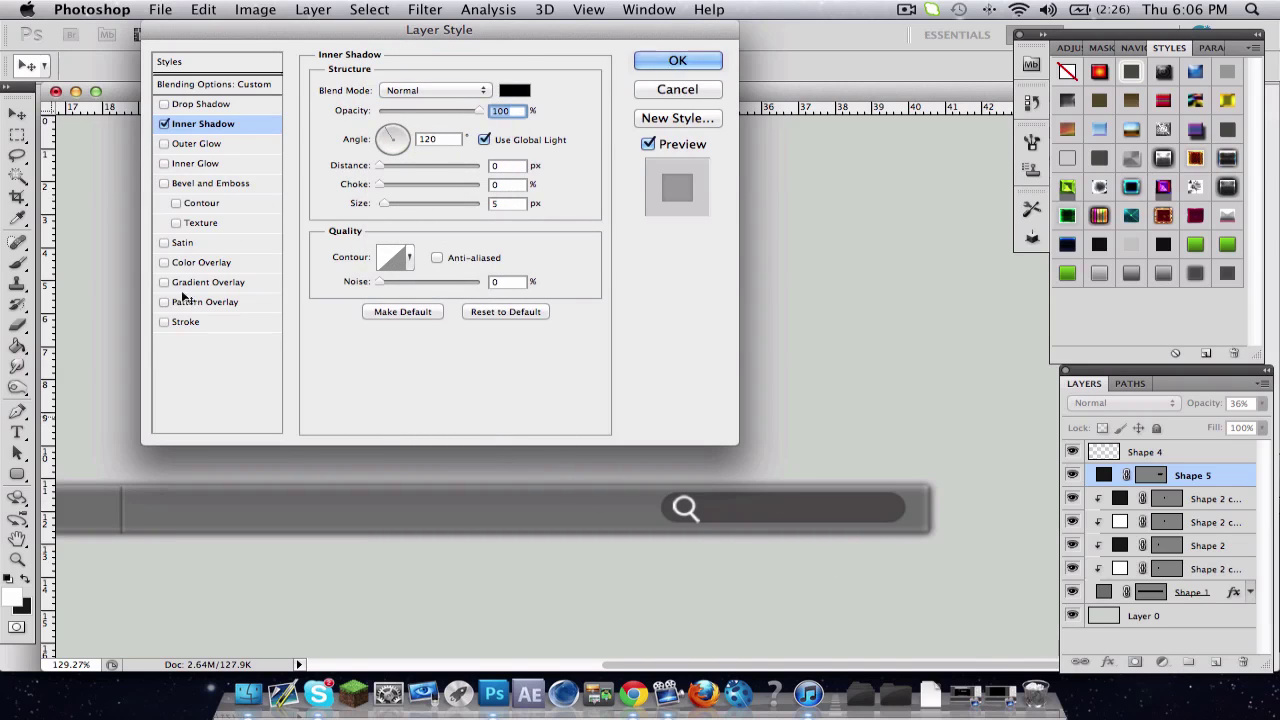
Step: Add a white Overlay Inner Glow at 100% opacity, 0% choke and 9 px size, and apply the layer style to Shape 5
click(205, 164)
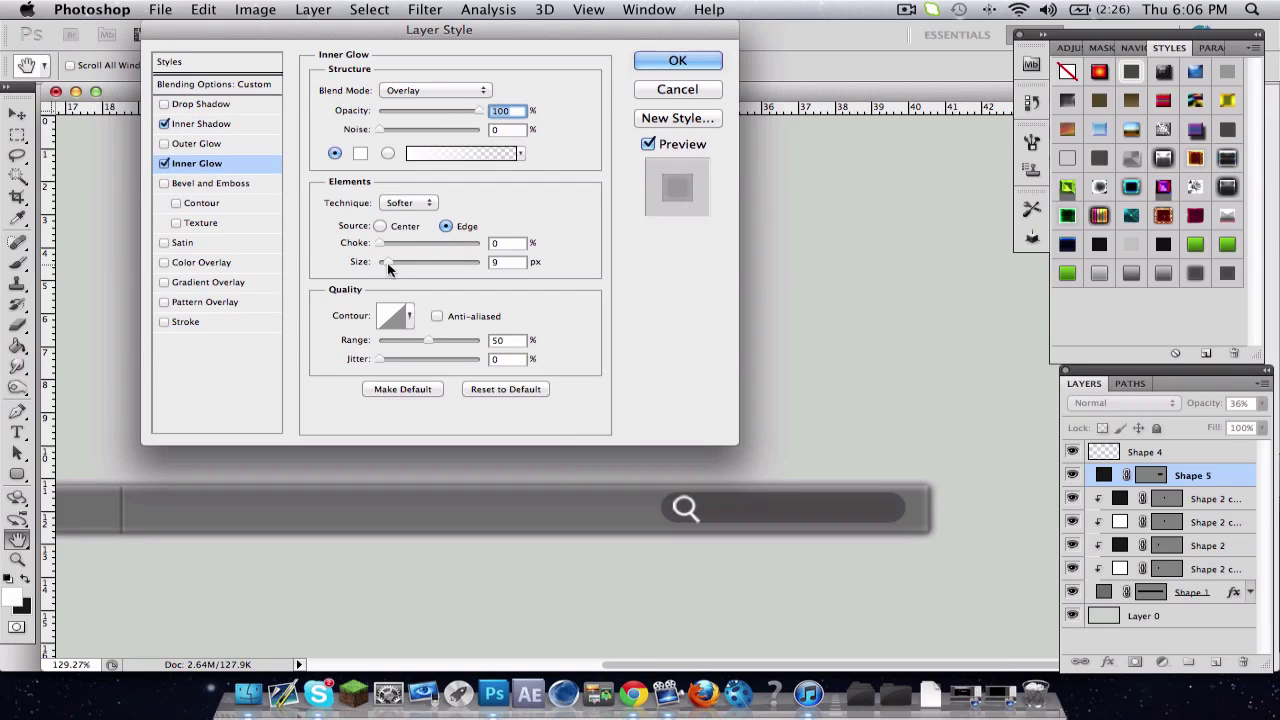
click(519, 262)
click(505, 243)
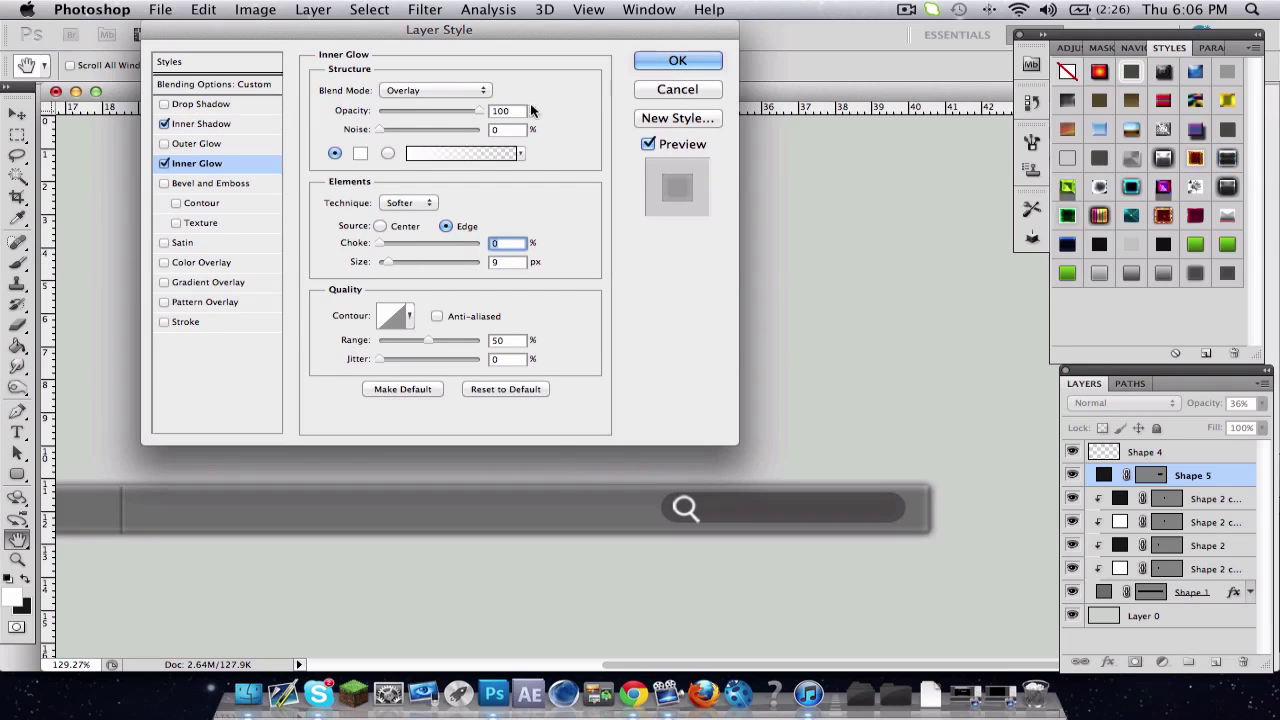
click(677, 61)
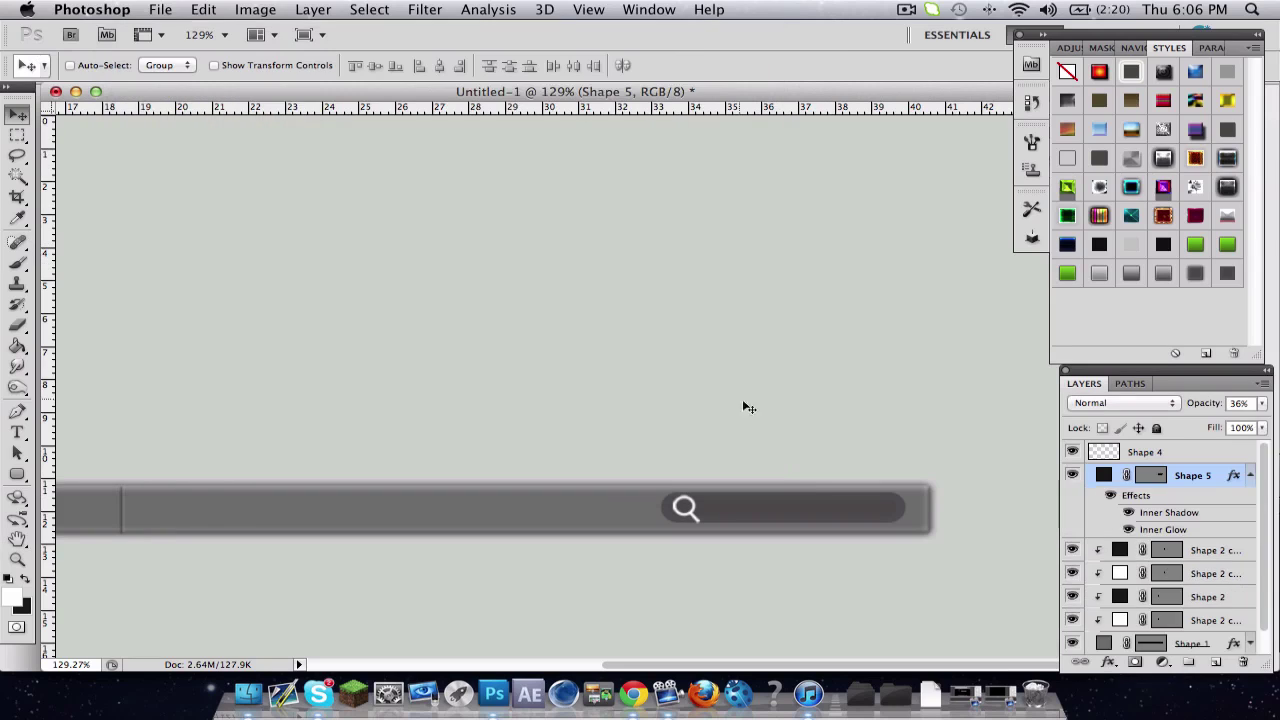
click(1250, 477)
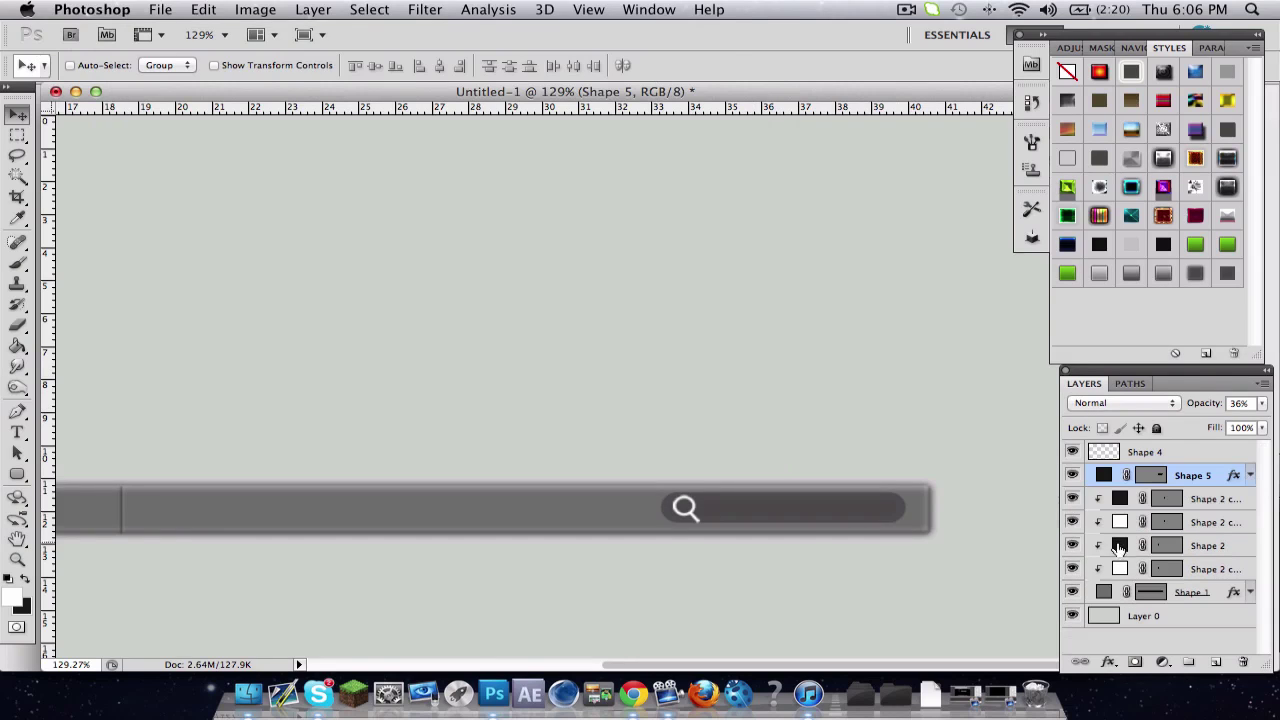
Step: Scale the Shape 4 magnifying-glass icon down slightly with Free Transform
click(1172, 455)
key(super+t)
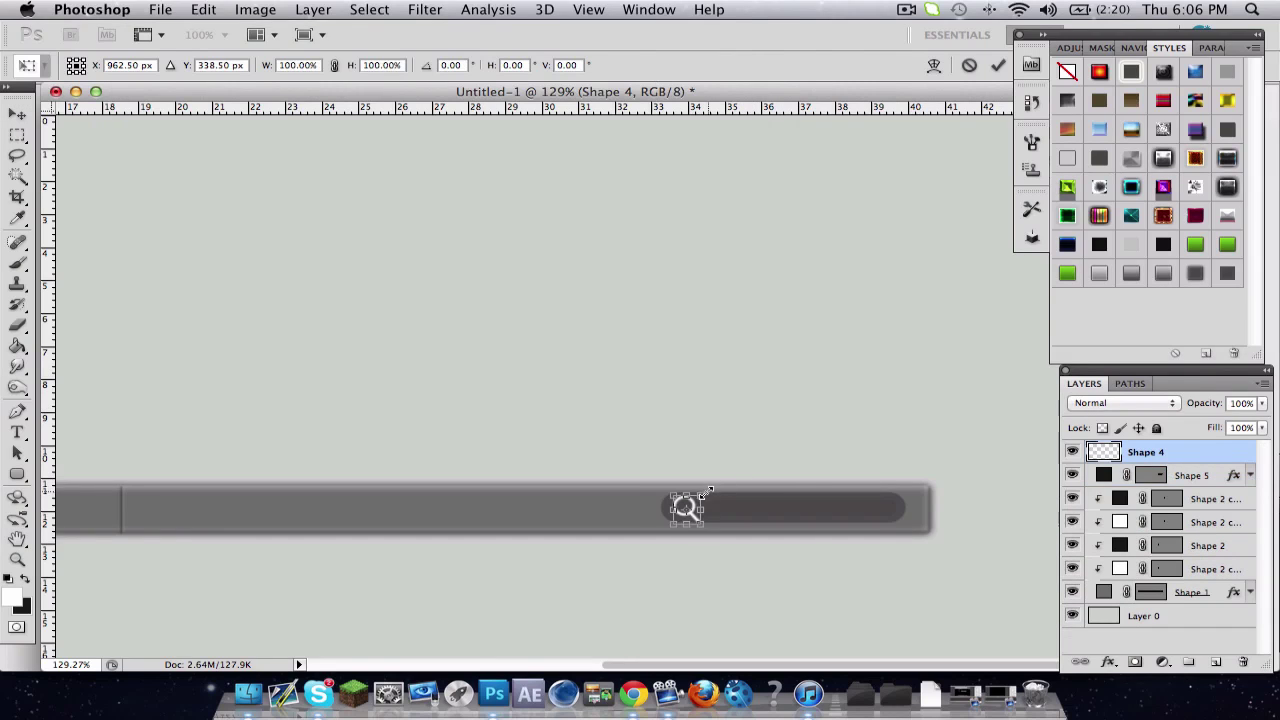
key(Return)
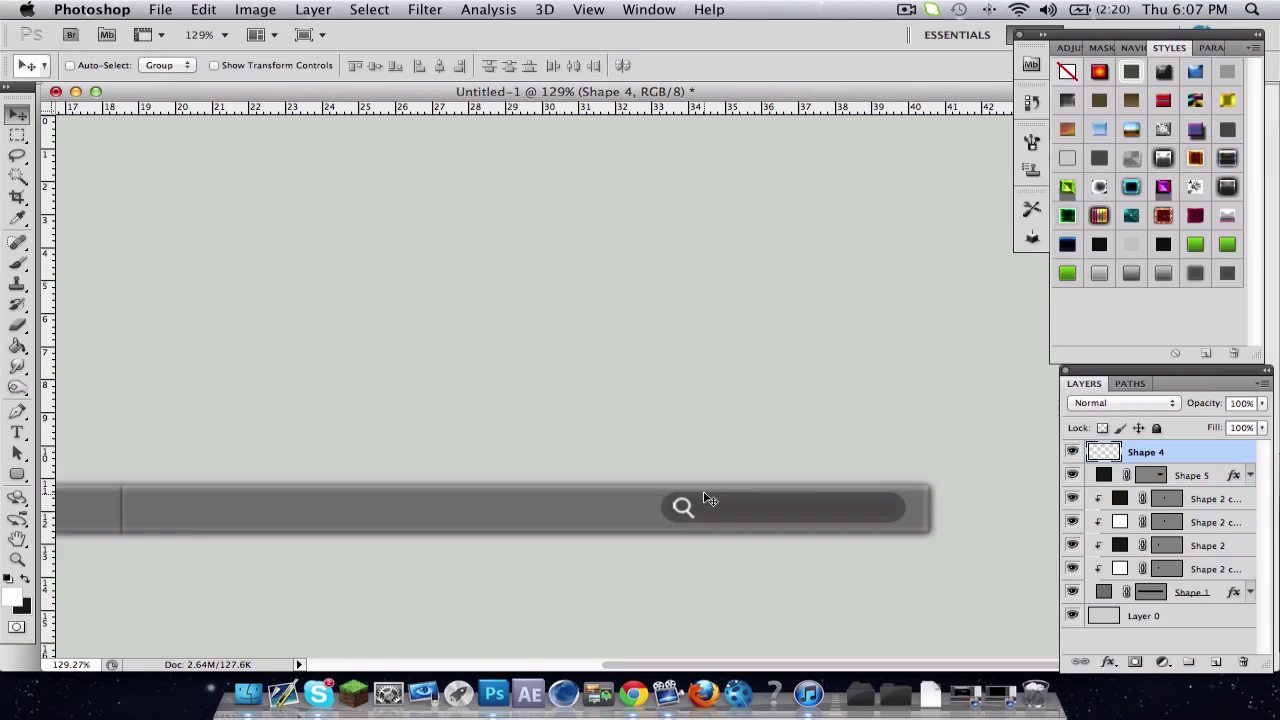
Step: Shorten the Shape 5 rounded rectangle by pulling its right end in about 1.3 ruler units
scroll(703, 498, down, 3)
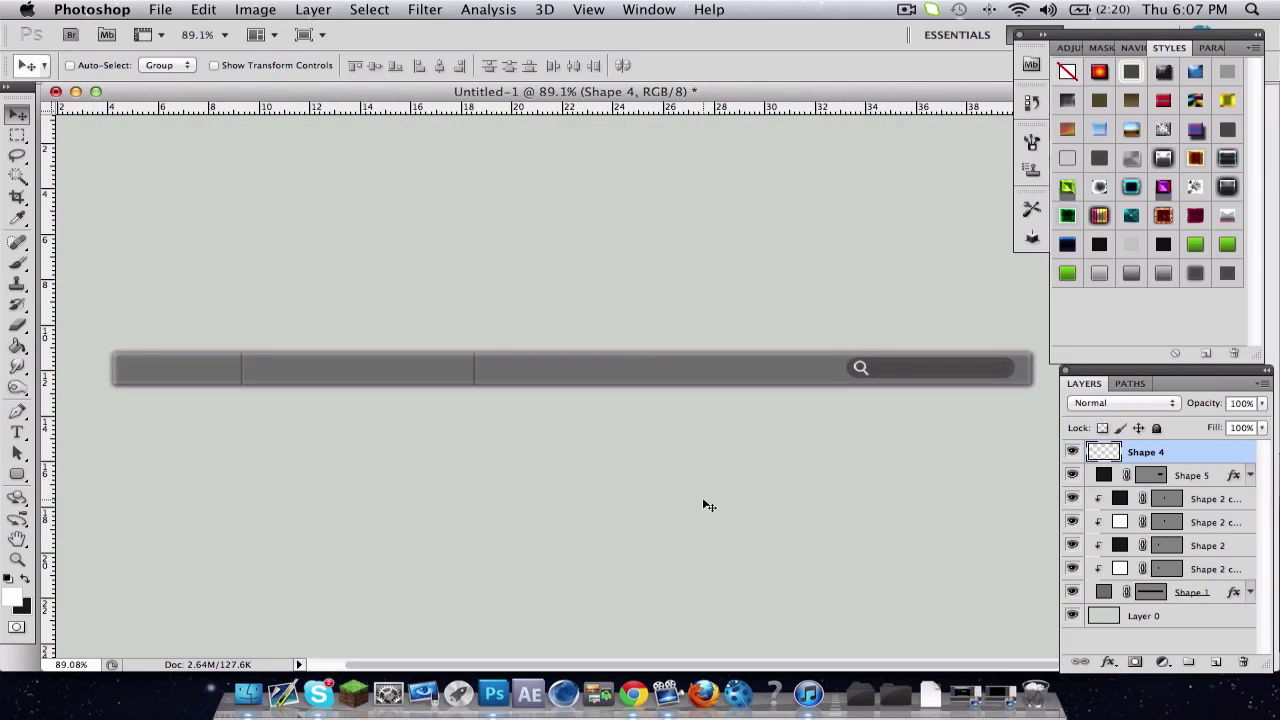
click(1200, 477)
key(super+t)
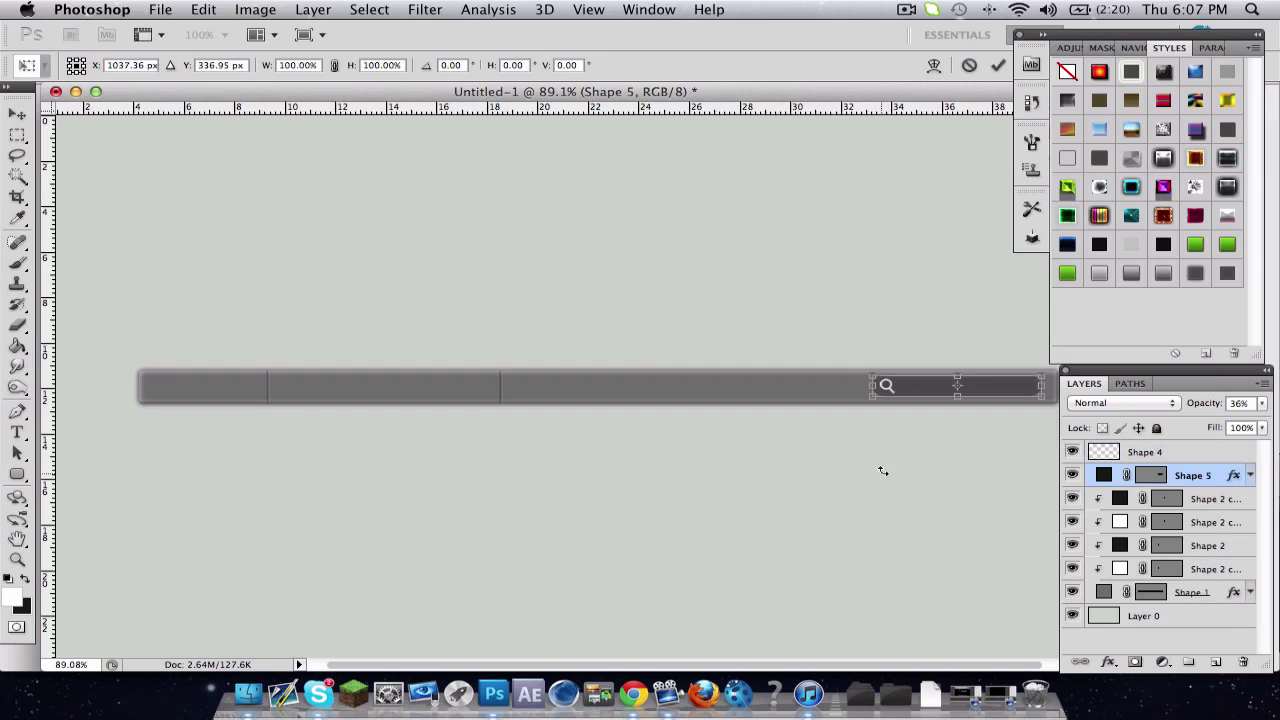
drag(1046, 387, 1014, 387)
key(Return)
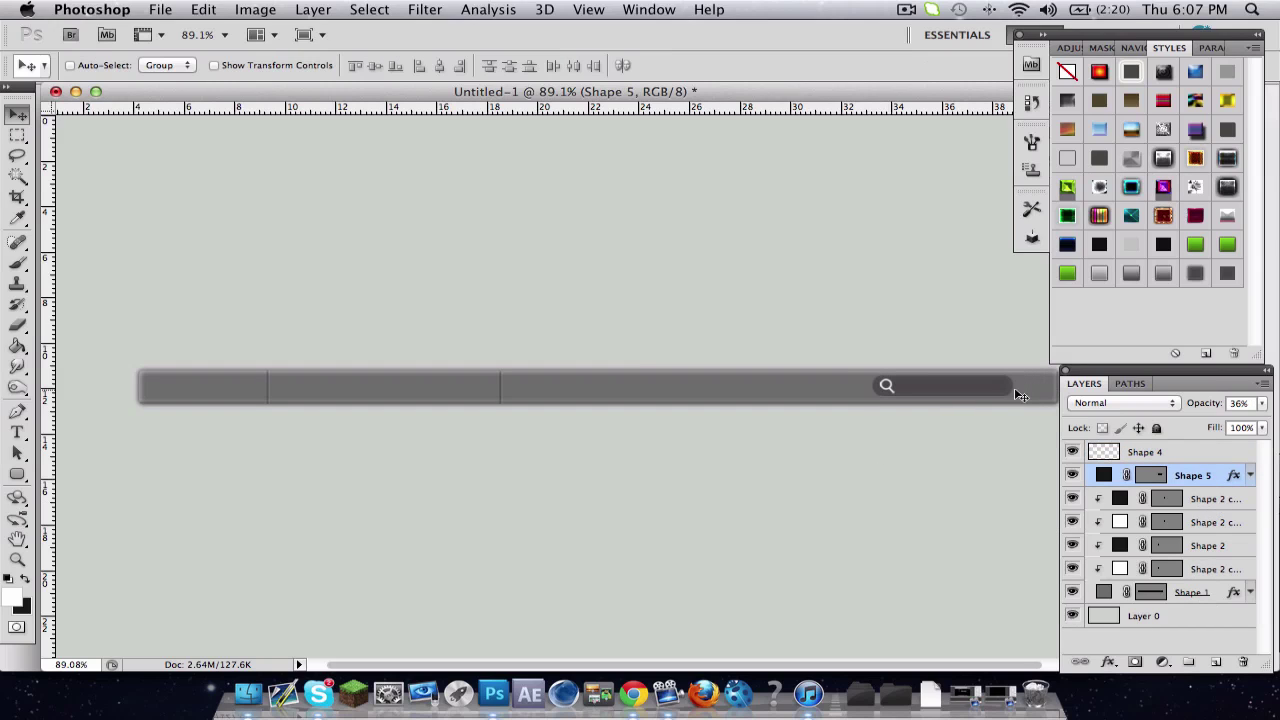
Step: Move the Shape 4 icon and the Shape 5 rounded rectangle together right towards the bar's end
shift+click(1160, 453)
key(shift+Right)
key(shift+Right)
key(shift+Right)
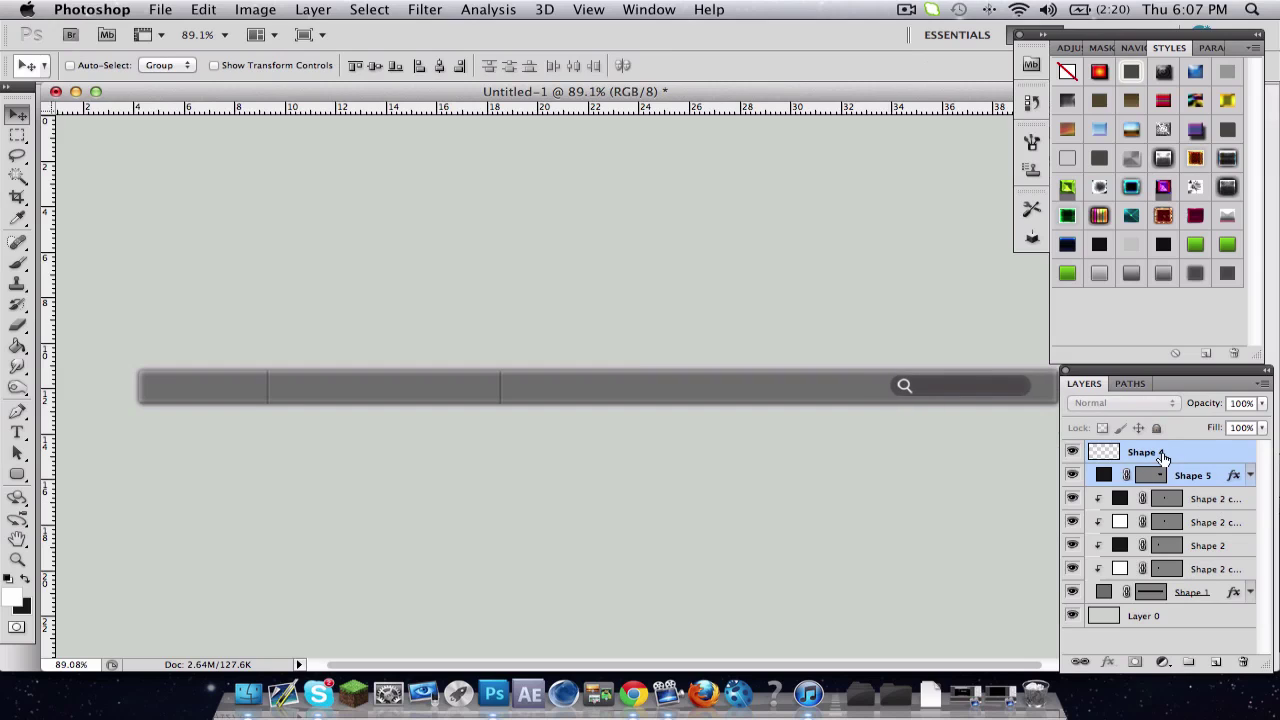
Step: Set the Shape 5 inner shadow to 21% choke and 6 px size, and apply the layer style
double_click(1230, 474)
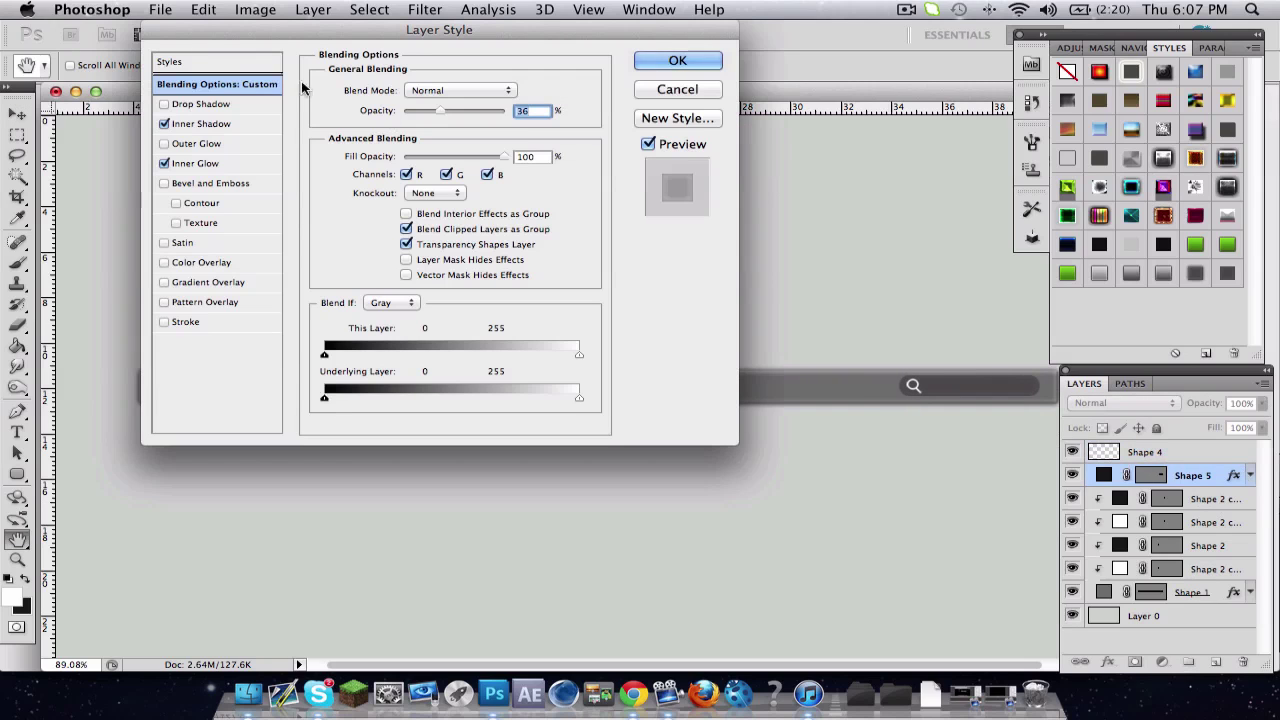
click(232, 125)
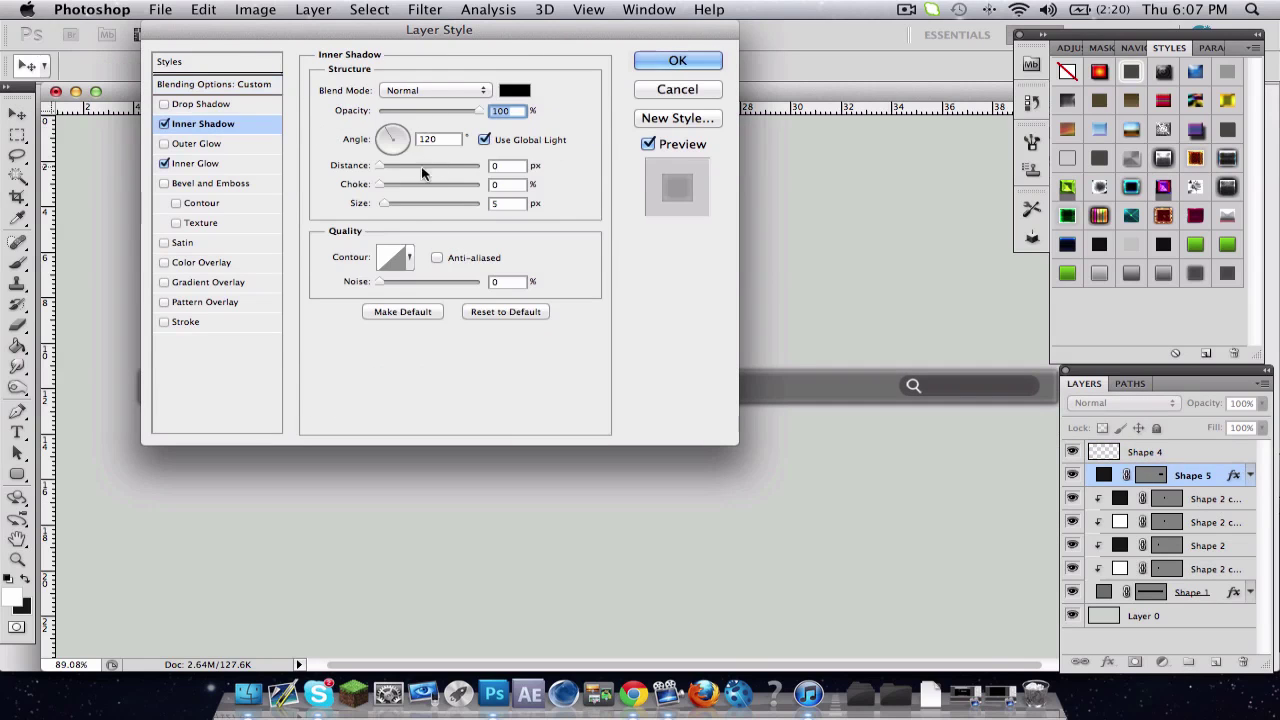
mouse_move(387, 203)
mouse_down()
mouse_move(403, 187)
mouse_move(397, 208)
mouse_move(383, 204)
mouse_up()
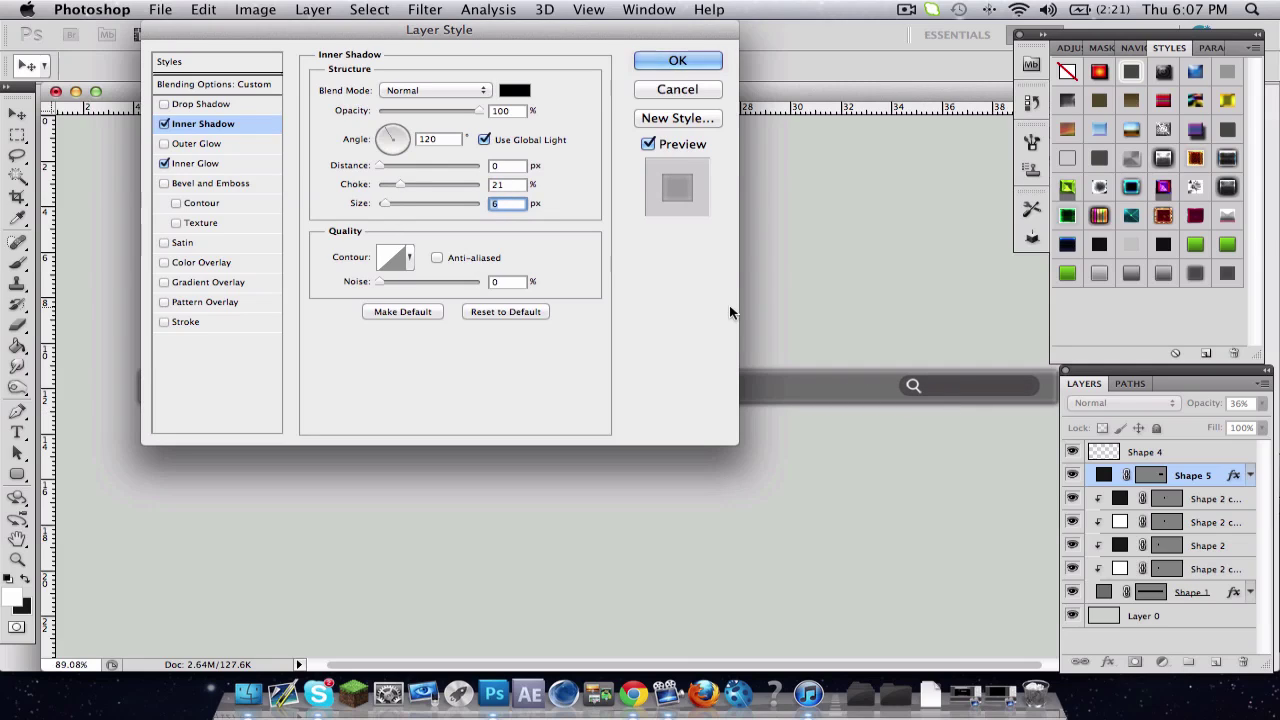
click(164, 124)
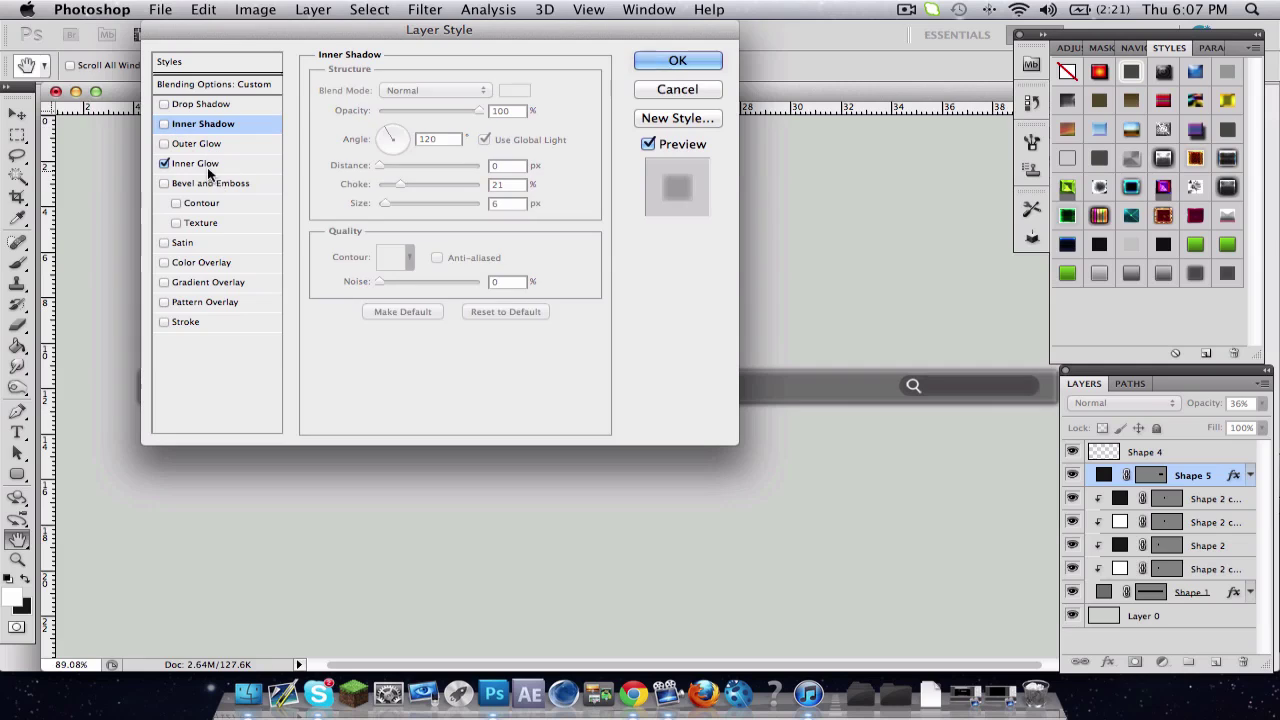
click(165, 124)
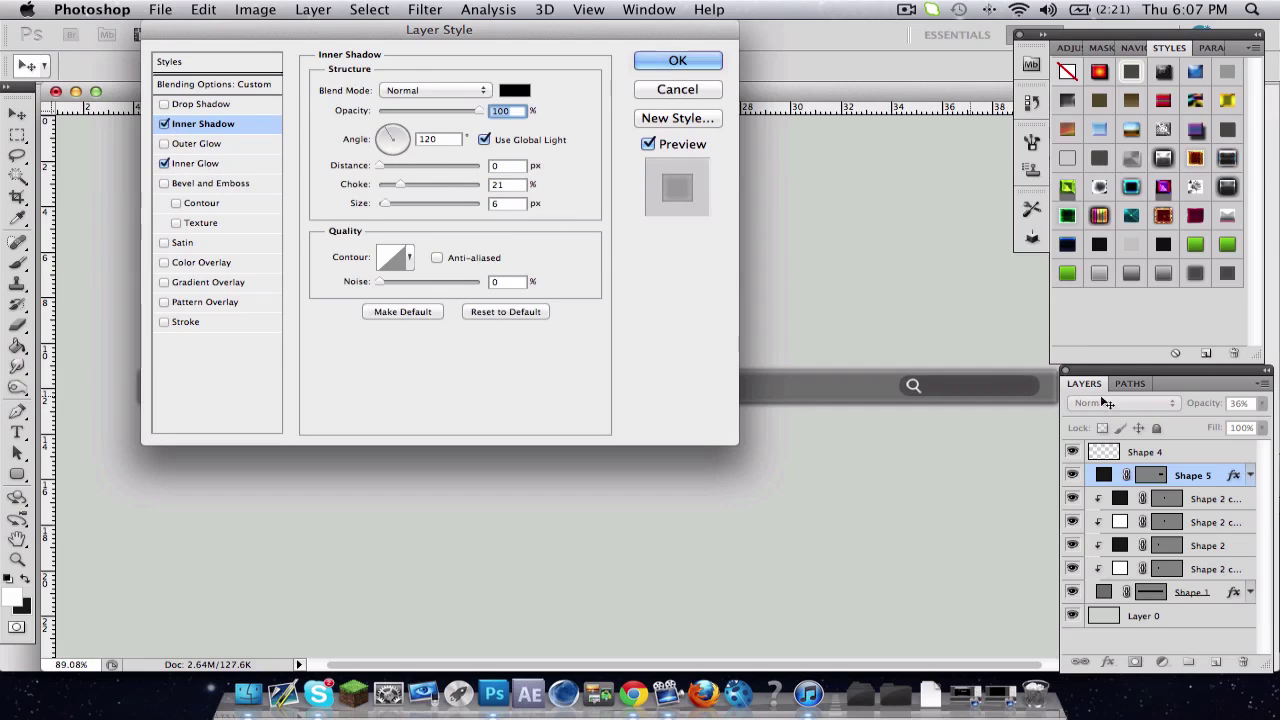
click(500, 186)
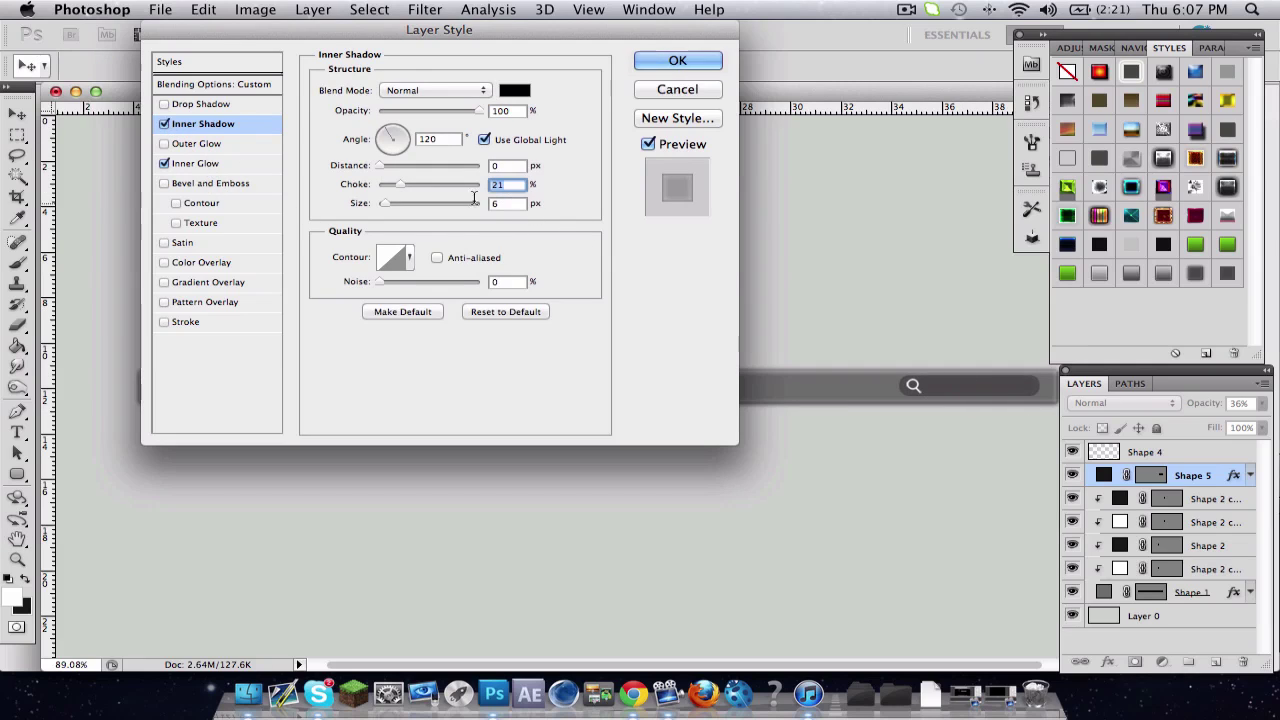
key(Tab)
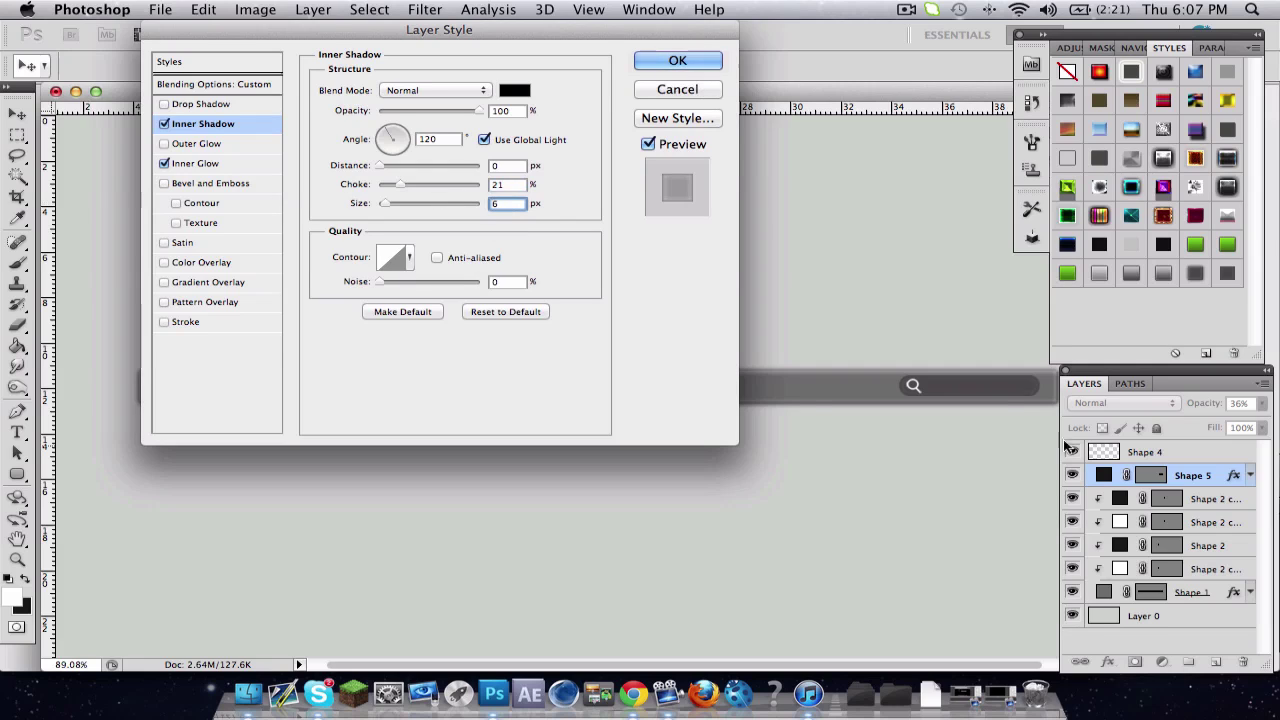
click(680, 62)
Step: Check the solid fill colour of the Shape 5 rounded rectangle against the bar
scroll(687, 381, right, 3)
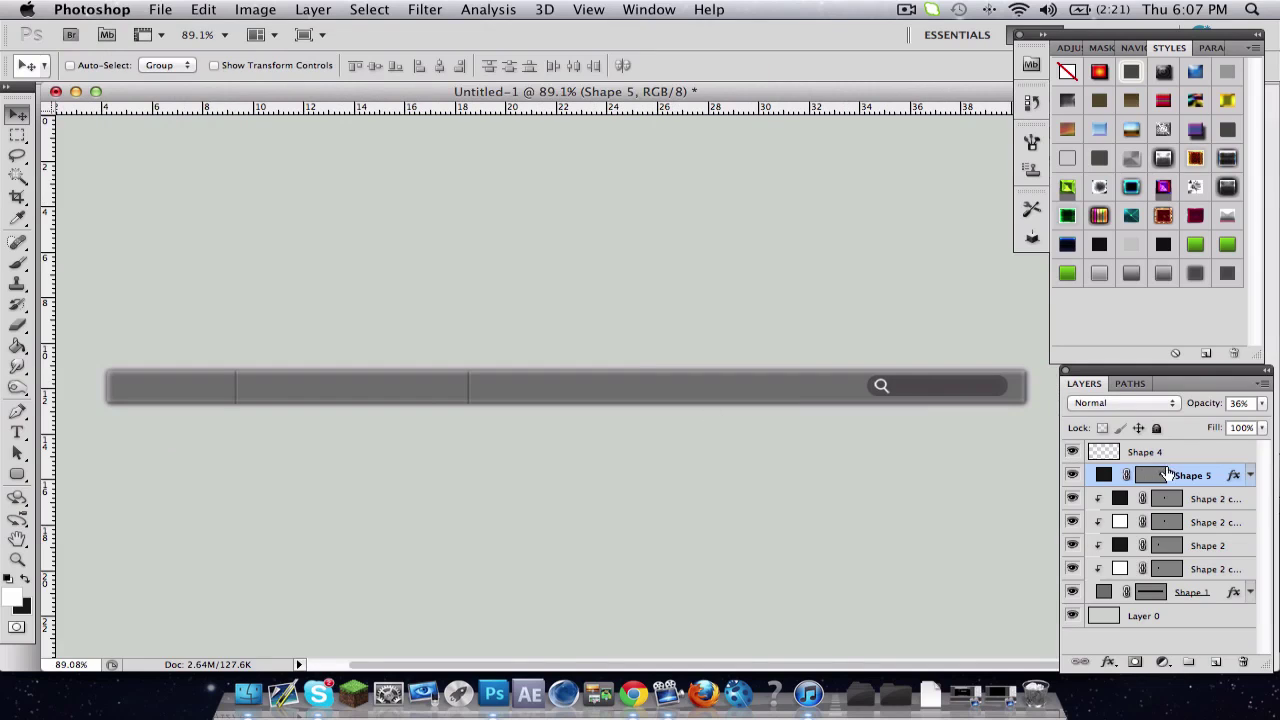
double_click(1104, 476)
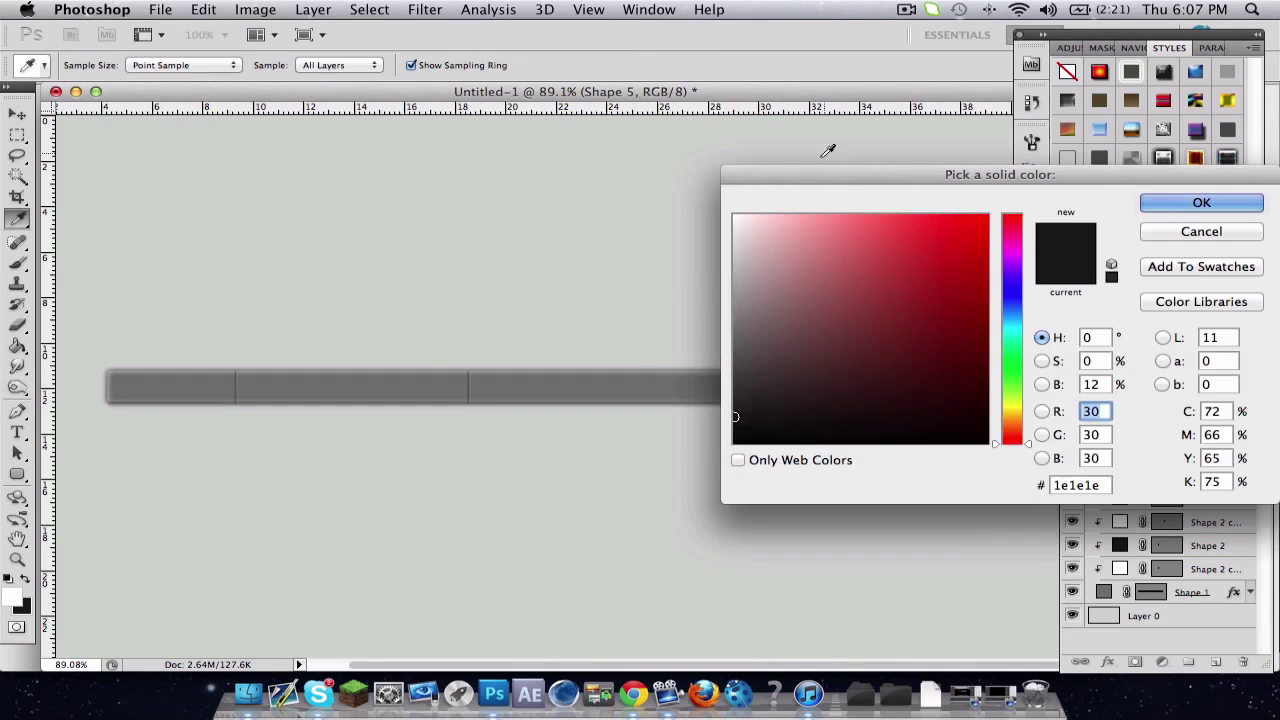
drag(810, 170, 1130, 123)
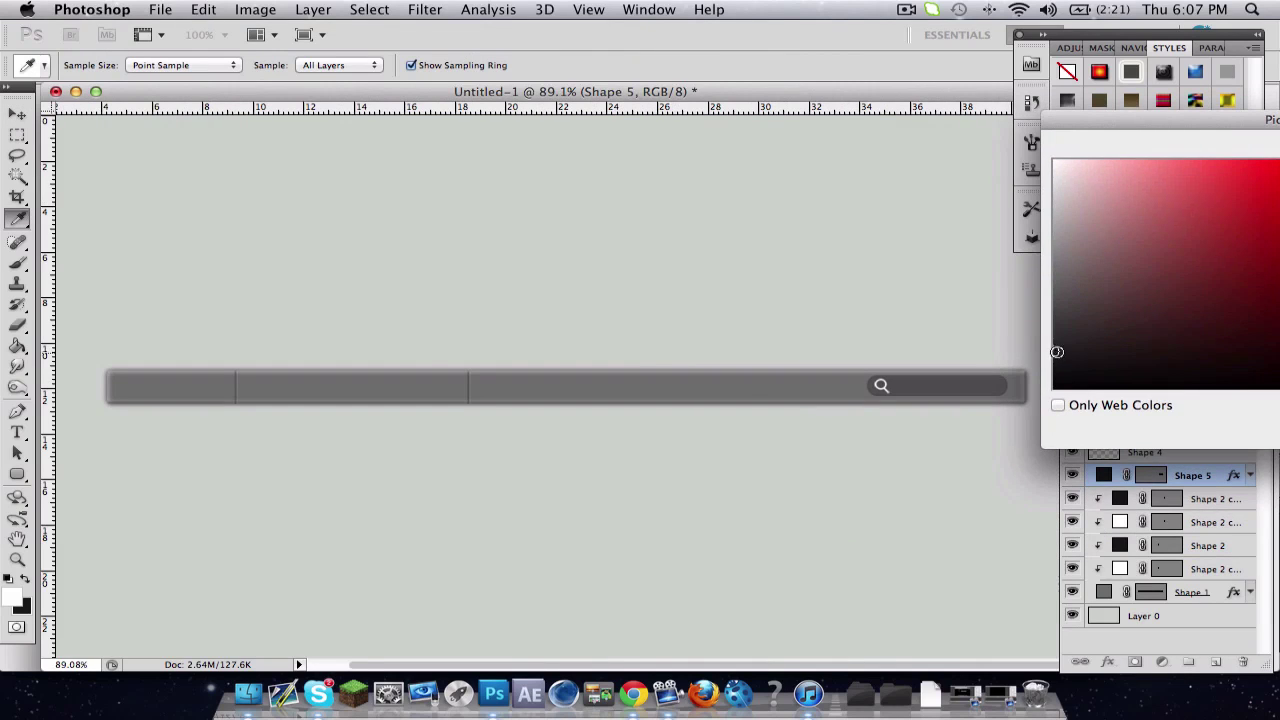
key(Return)
Step: Add a new layer above Shape 4 and marquee-select a rectangle covering the upper half of the whole bar
click(1214, 452)
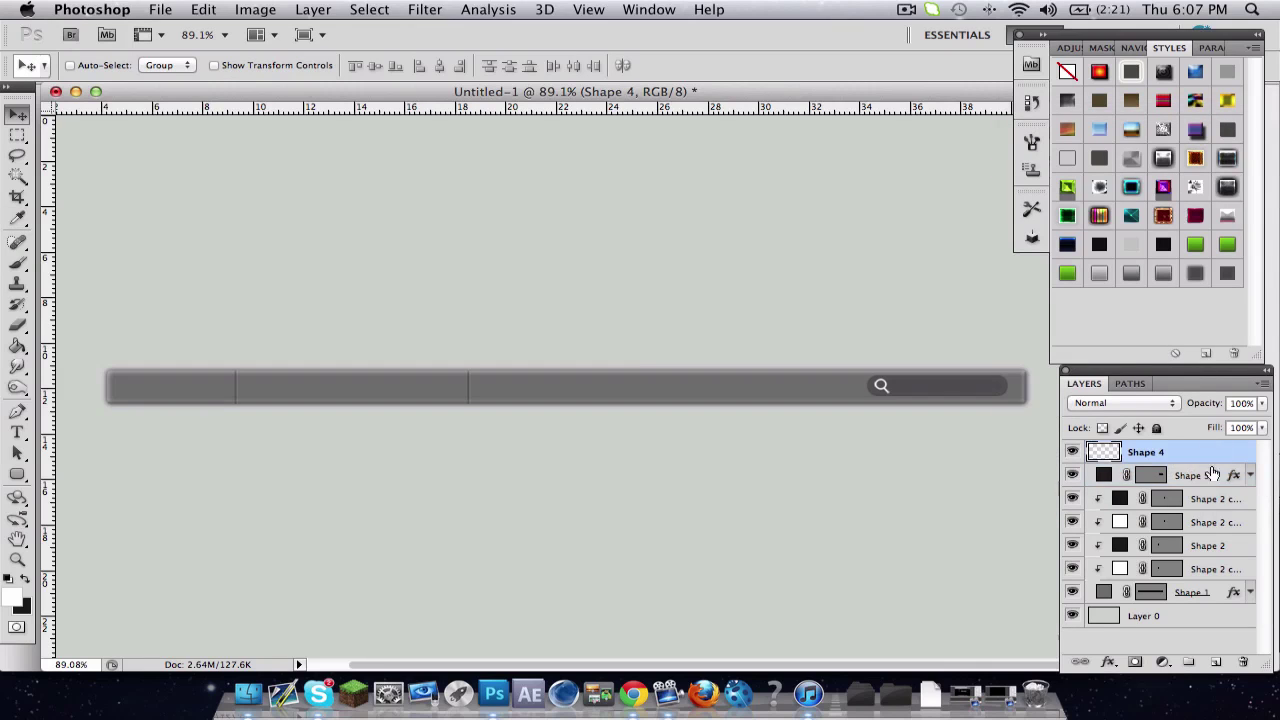
click(1217, 662)
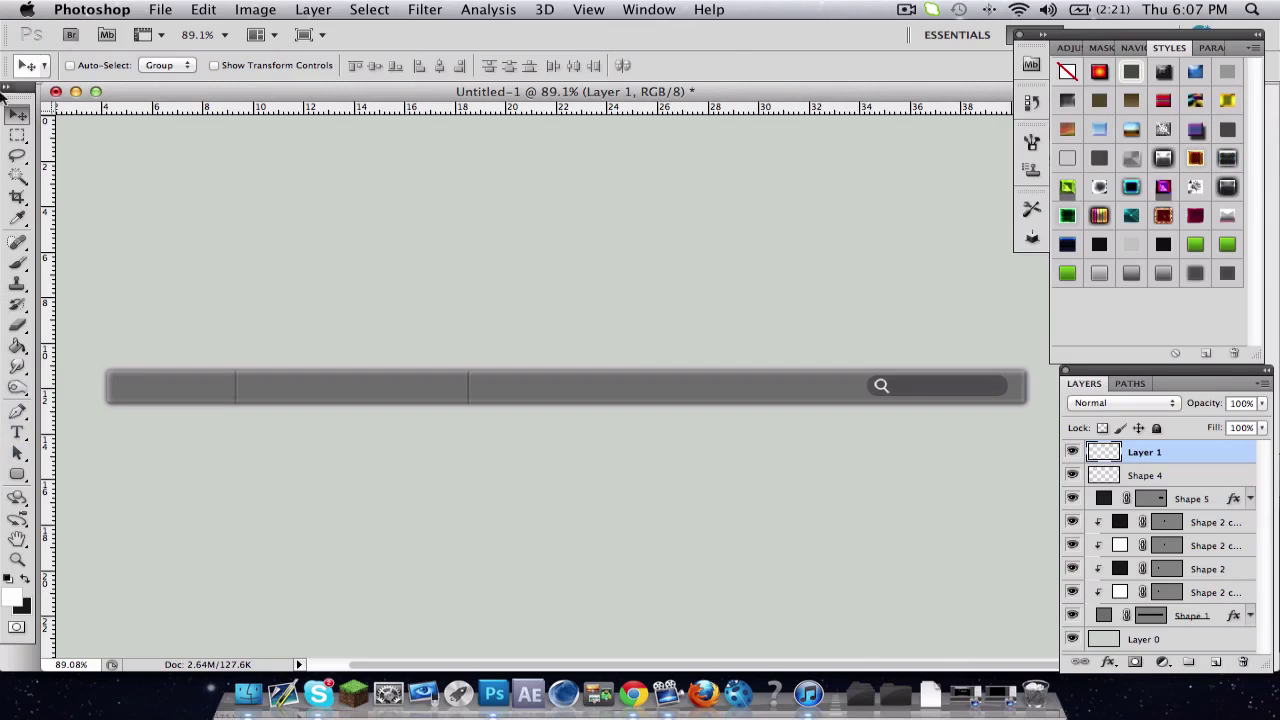
click(22, 135)
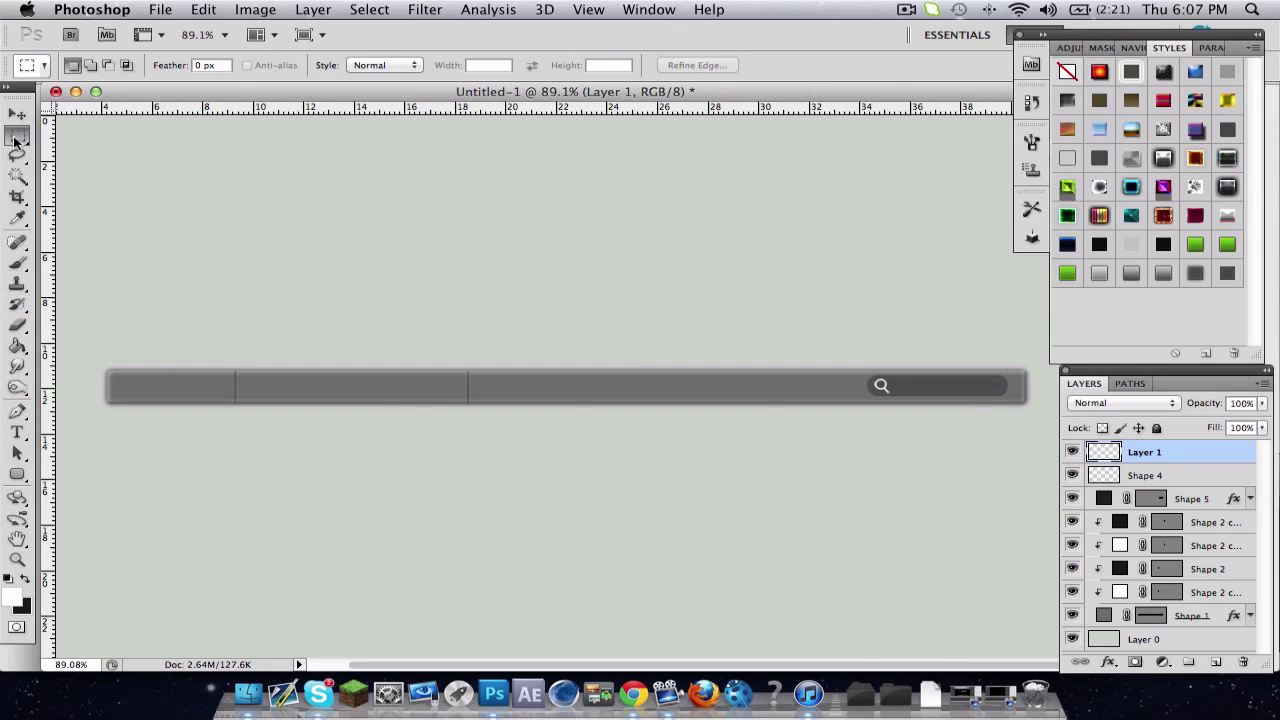
drag(70, 335, 947, 358)
Step: Fill the selected band on Layer 1 with white using the Paint Bucket and deselect it
click(17, 346)
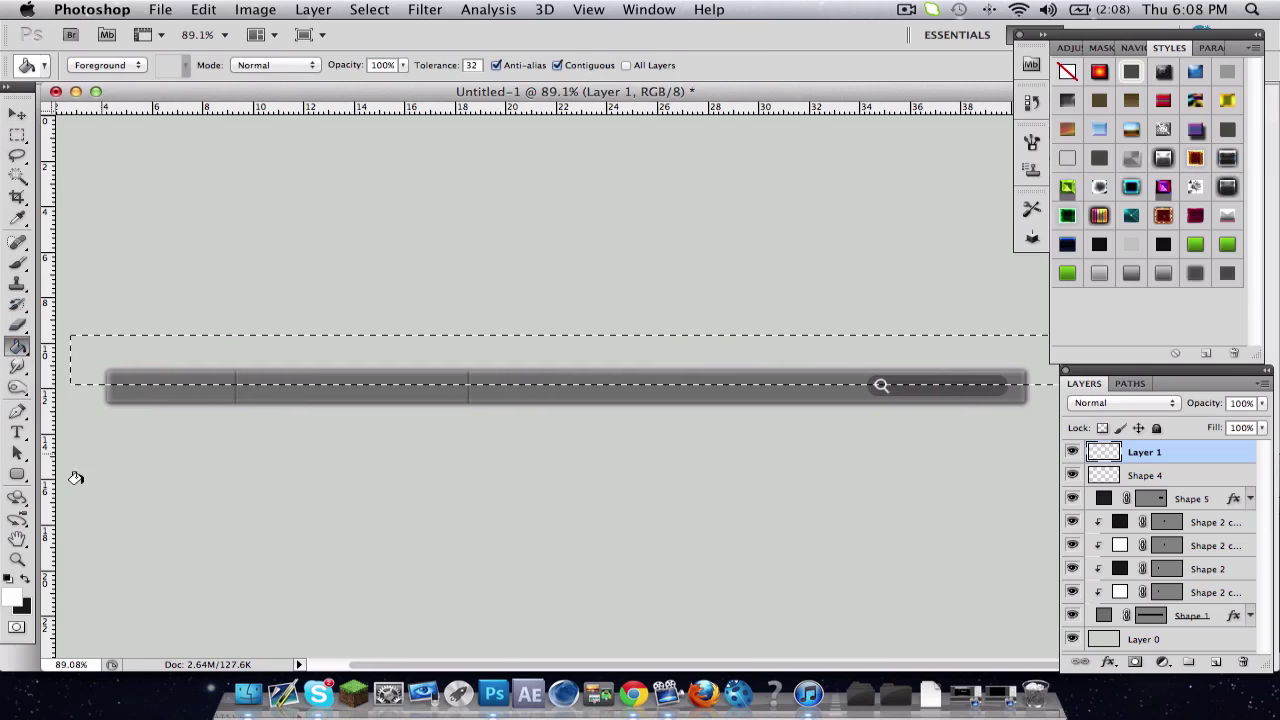
click(14, 596)
click(1162, 147)
click(600, 360)
key(super+d)
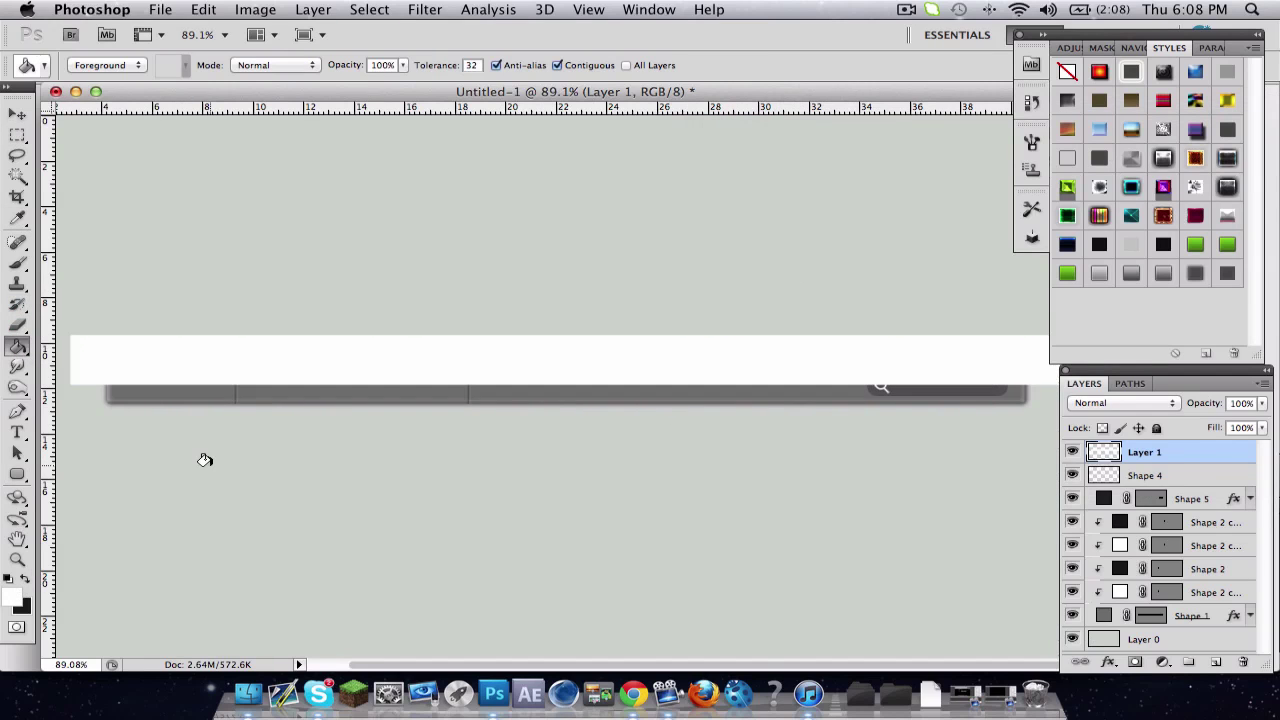
Step: Try clipping the white Layer 1 to the layer below, first above and then beneath Shape 4, and return it to the top
right_click(1226, 453)
click(1190, 455)
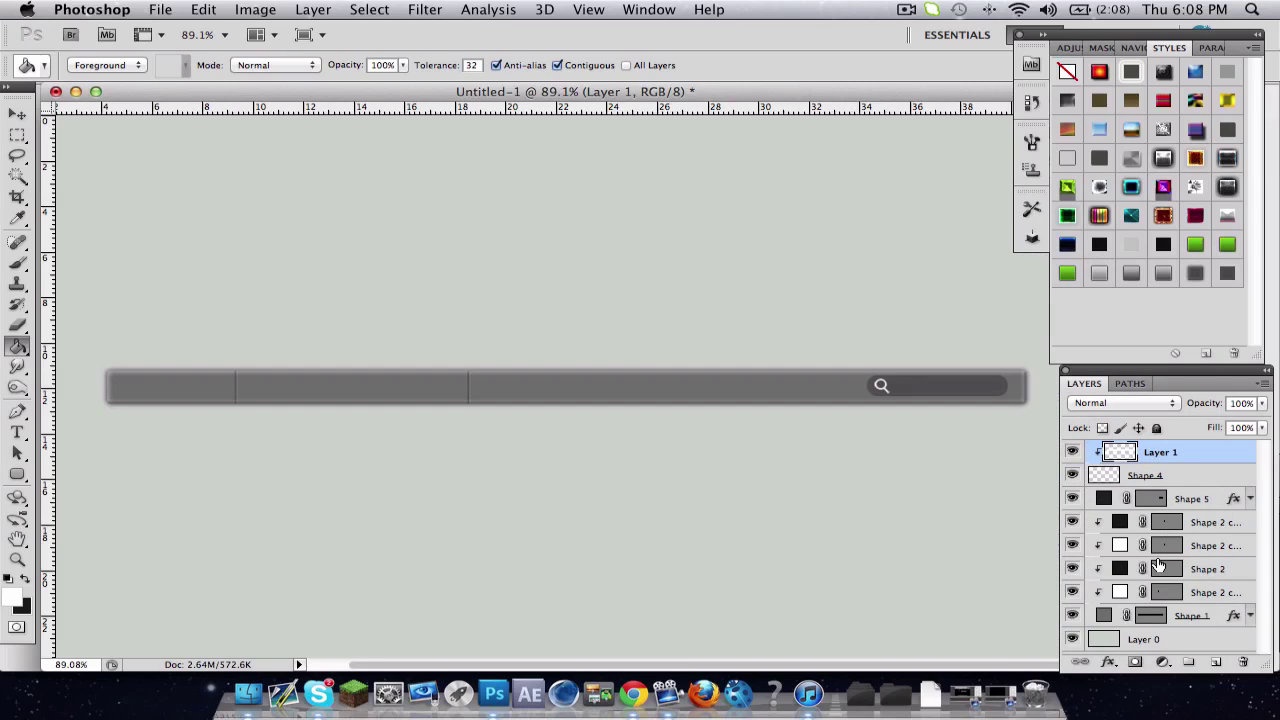
drag(1163, 500, 1165, 490)
right_click(1180, 478)
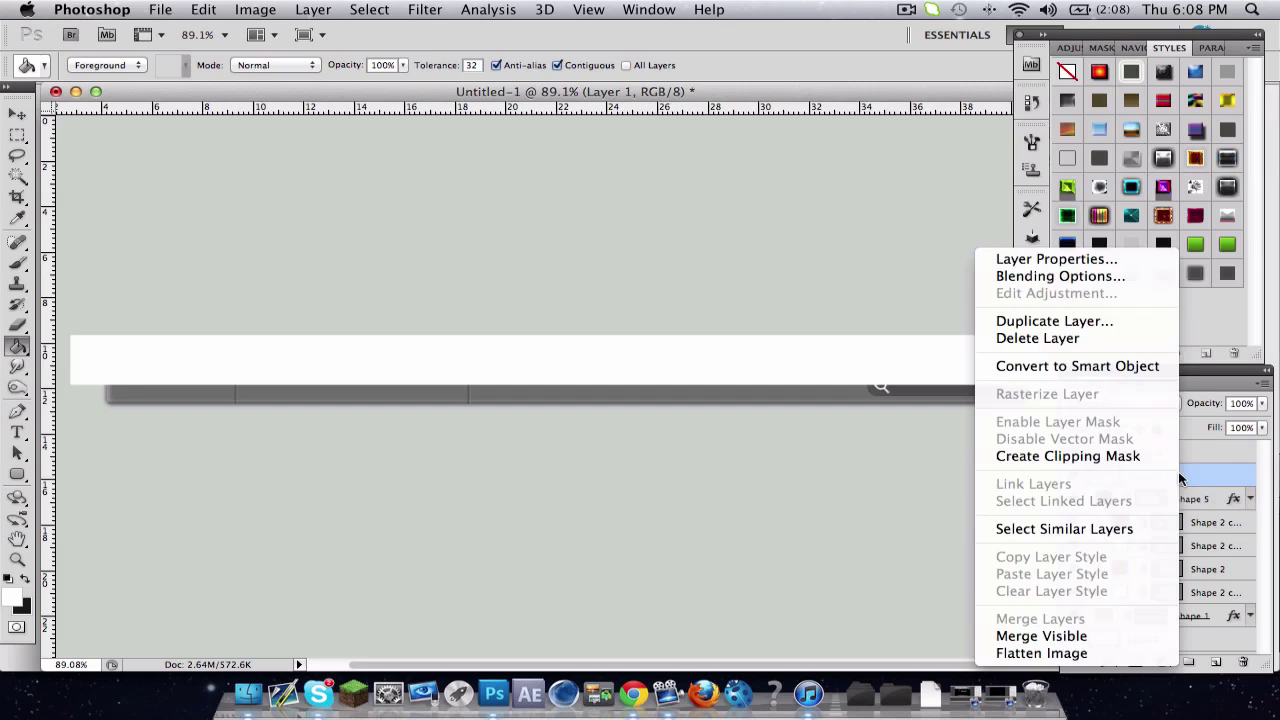
click(1165, 457)
drag(1103, 468, 1192, 453)
Step: Toggle the visibility of the white Layer 1 band and leave it hidden
click(1071, 455)
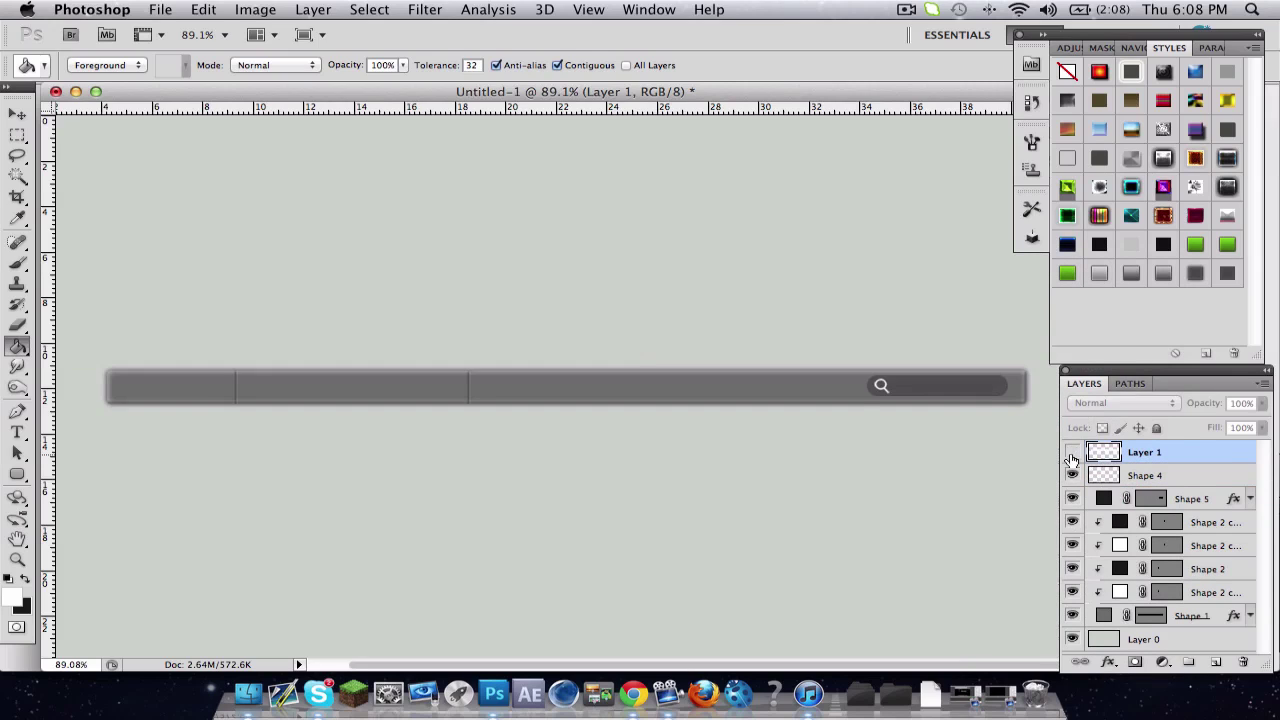
click(1071, 455)
click(1071, 455)
click(17, 114)
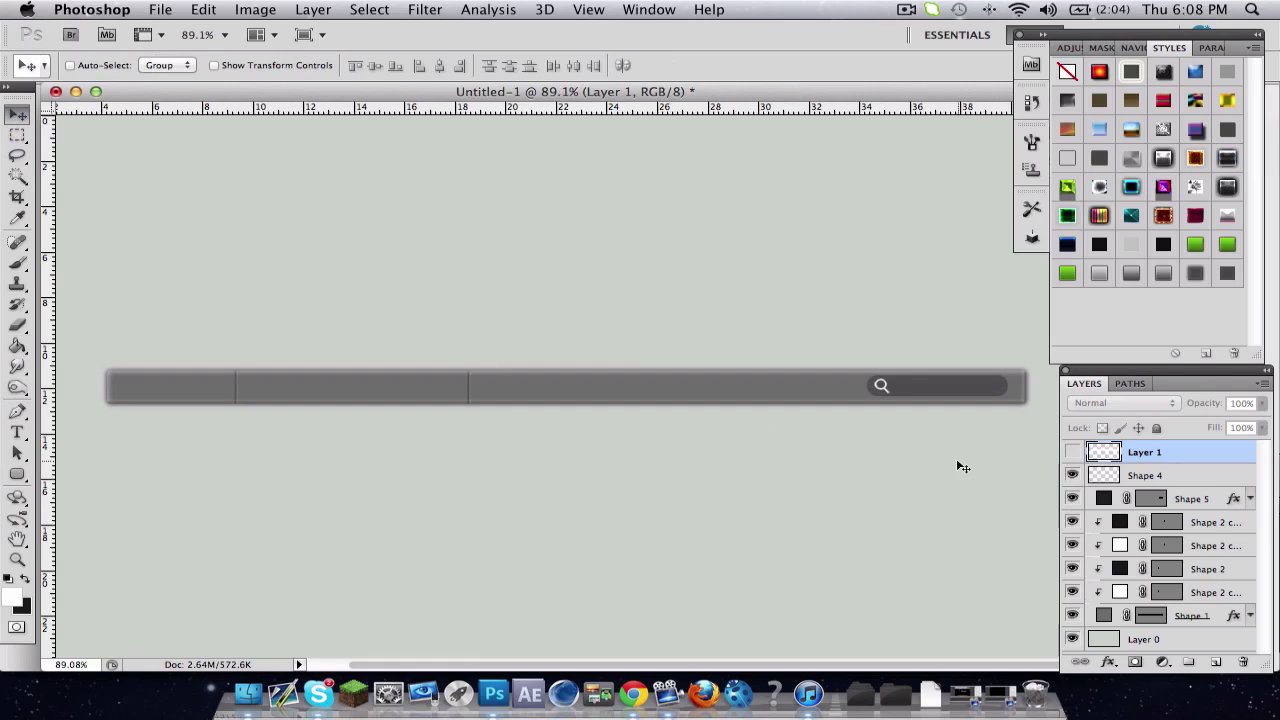
Step: Start a new text layer above the bar with the font size set to 15 pt
click(18, 432)
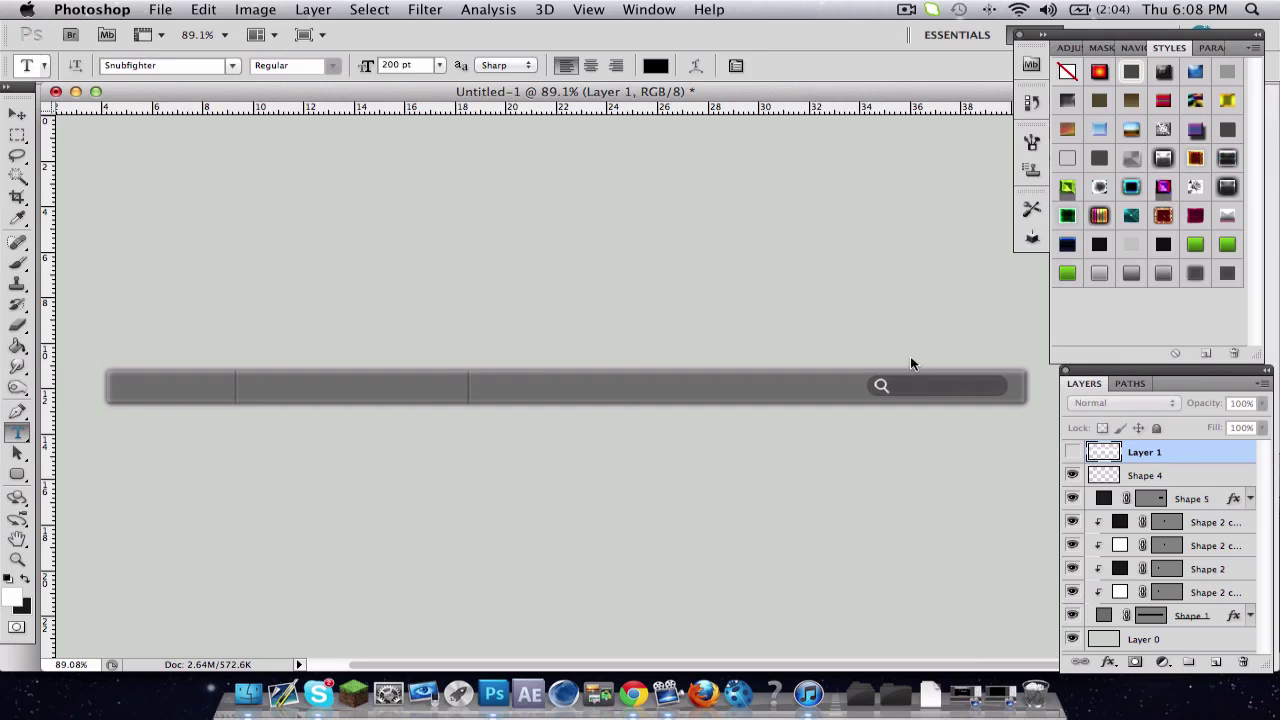
click(640, 381)
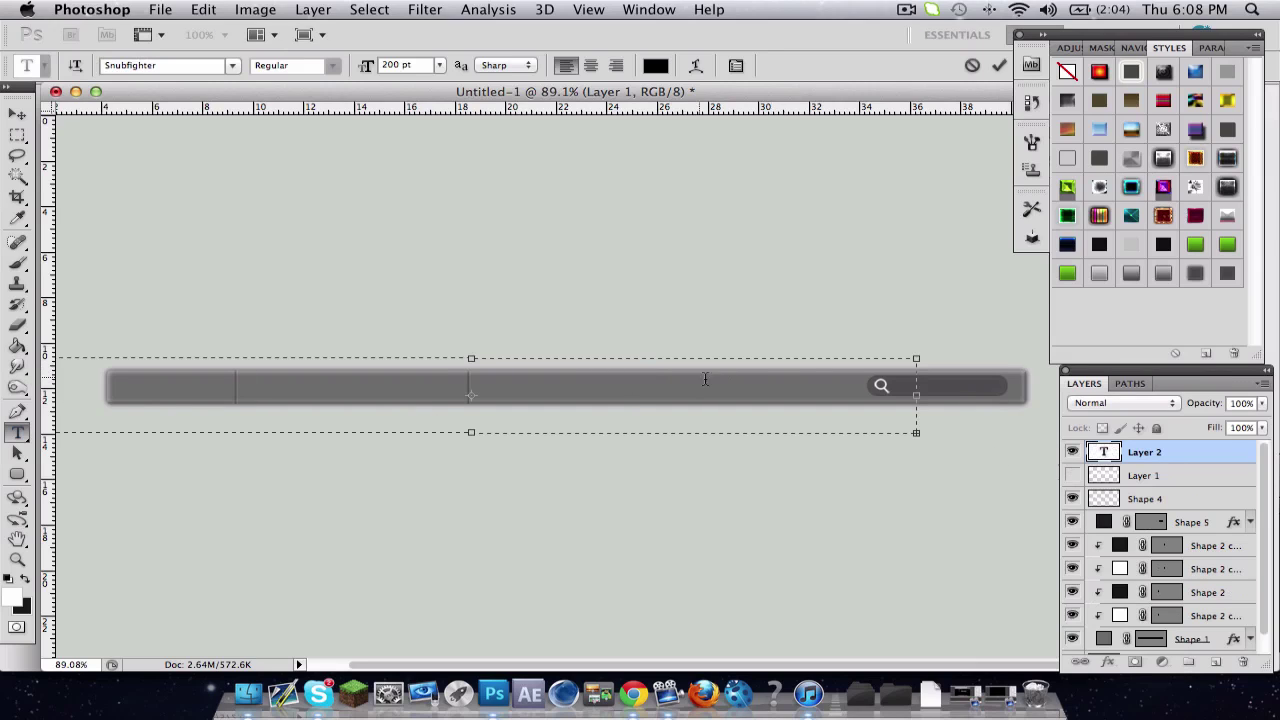
click(972, 65)
click(615, 290)
click(412, 66)
text(15)
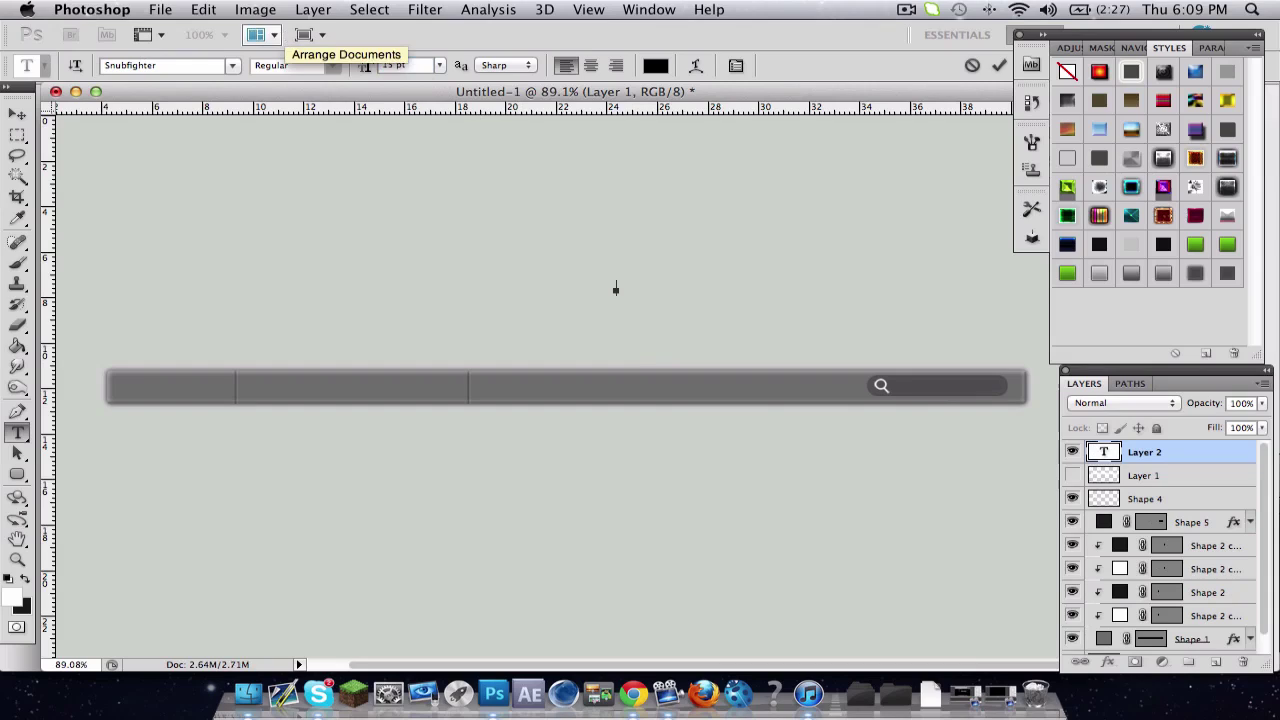
key(Return)
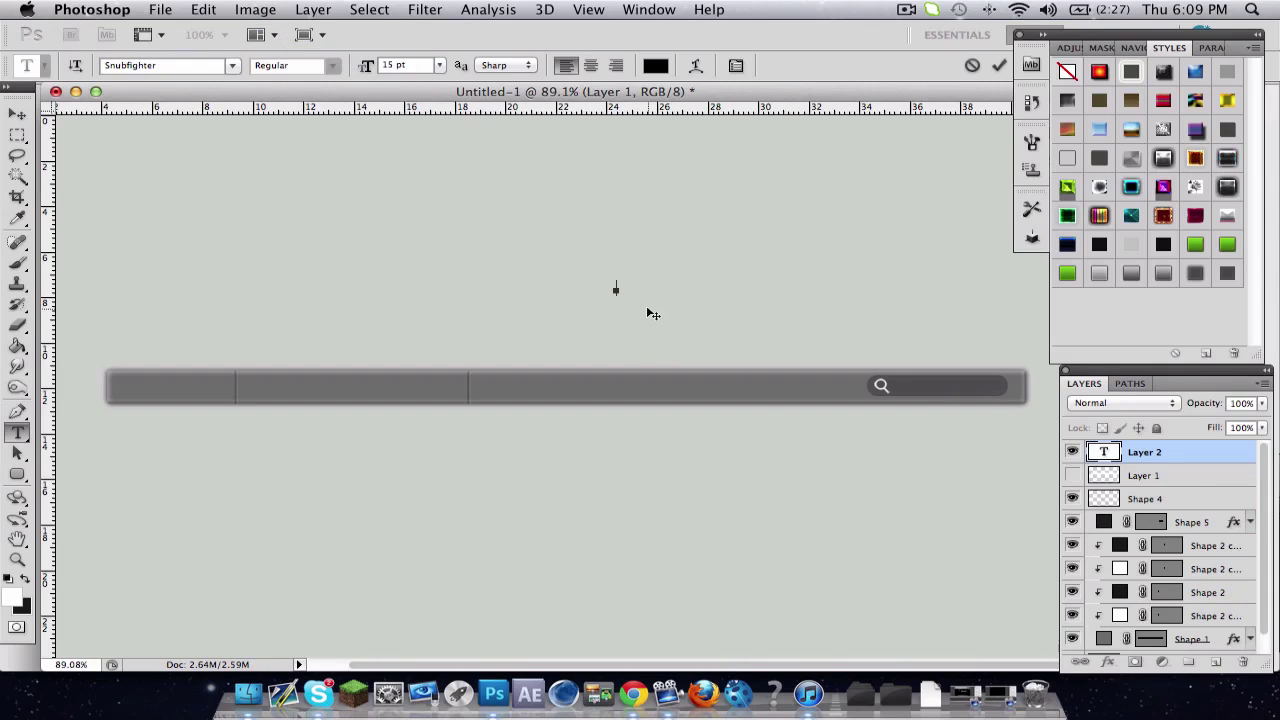
Step: Enter "Smore" as the text of the new layer
text(Search)
key(BackSpace)
key(BackSpace)
key(BackSpace)
key(BackSpace)
key(BackSpace)
text(more)
Step: Set the Smore text in the TYPOGRAPH PRO UltraLight font and move it closer to the bar
key(ctrl+a)
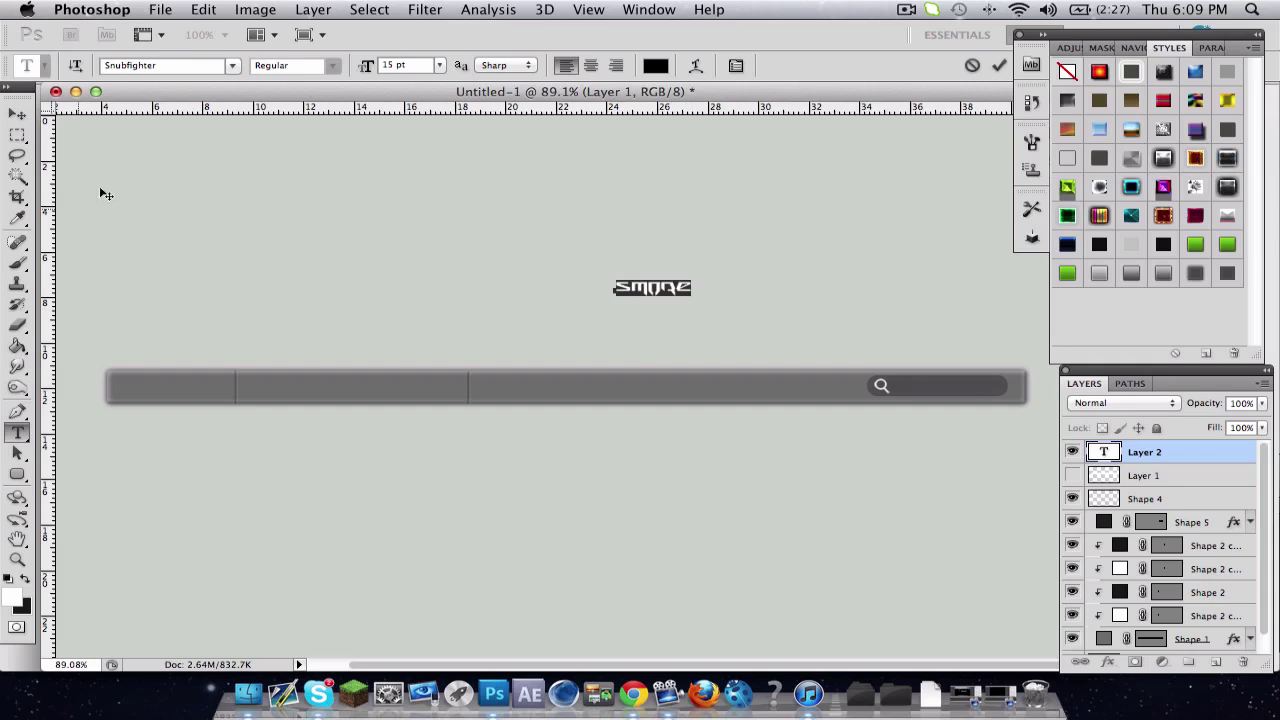
click(160, 64)
text(Ty)
key(Return)
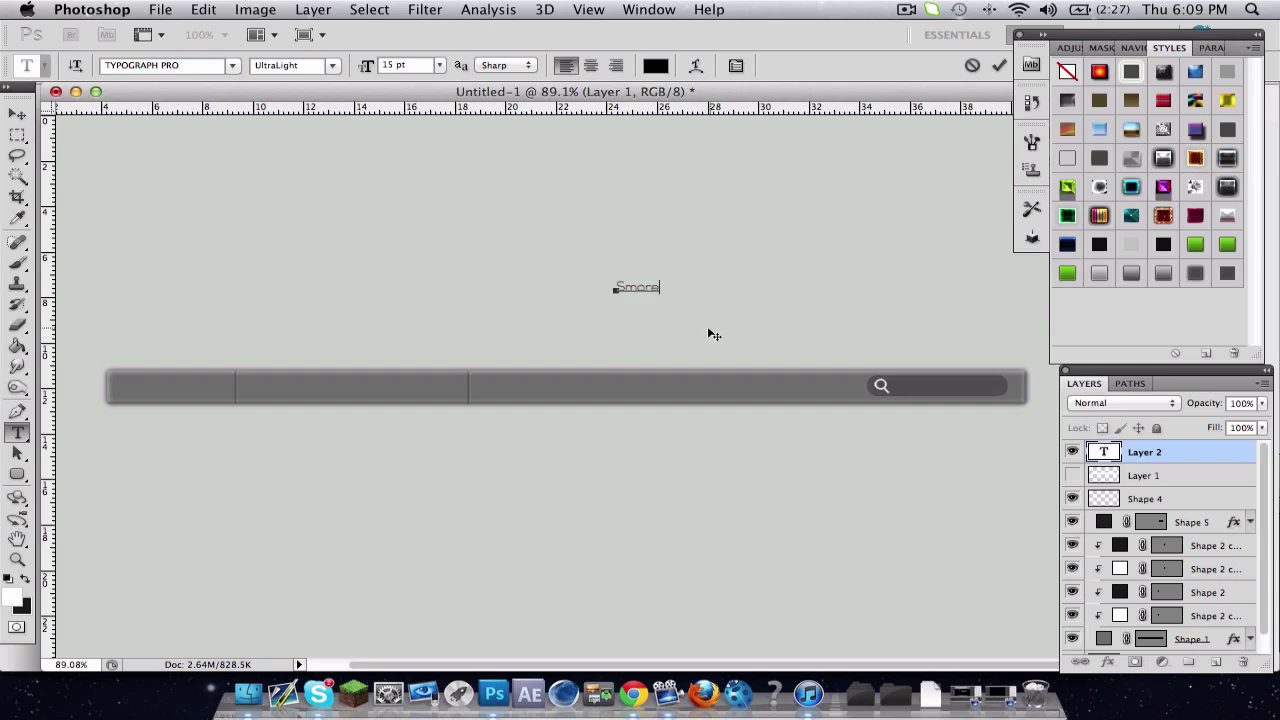
drag(713, 334, 752, 336)
click(999, 65)
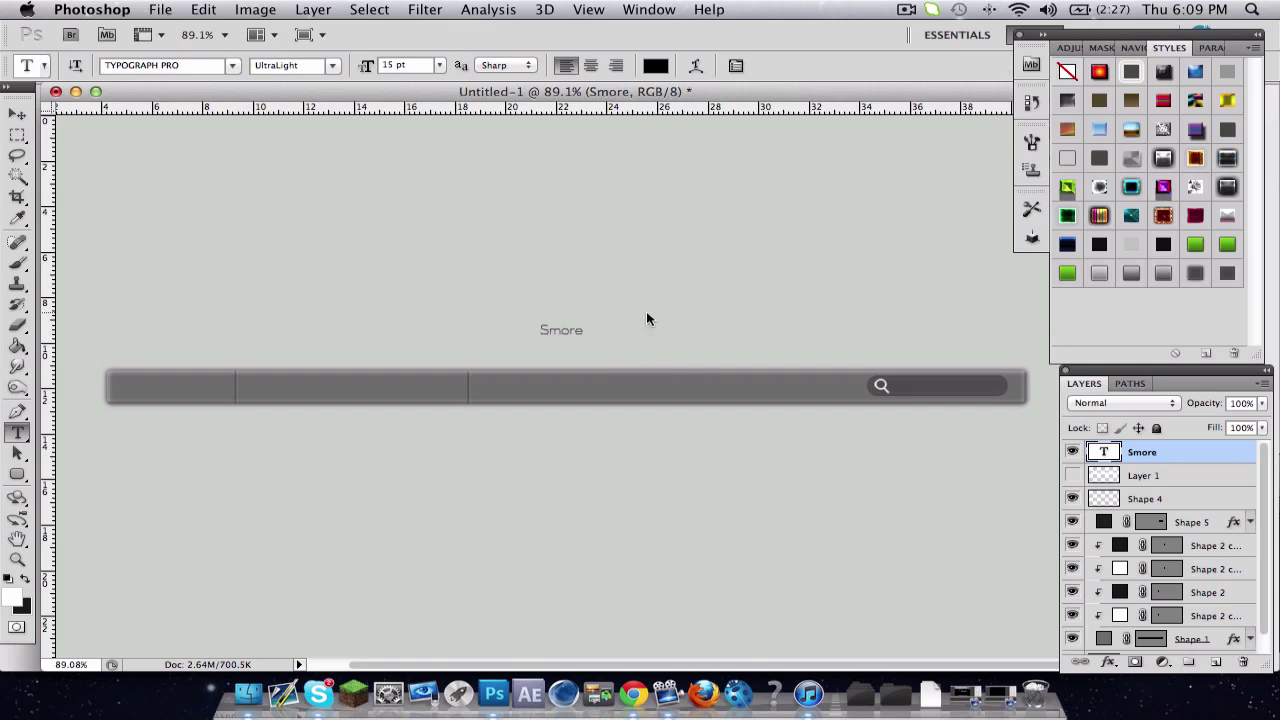
Step: Change the font of the Smore text to Arial Regular
click(586, 322)
drag(577, 334, 543, 331)
click(186, 64)
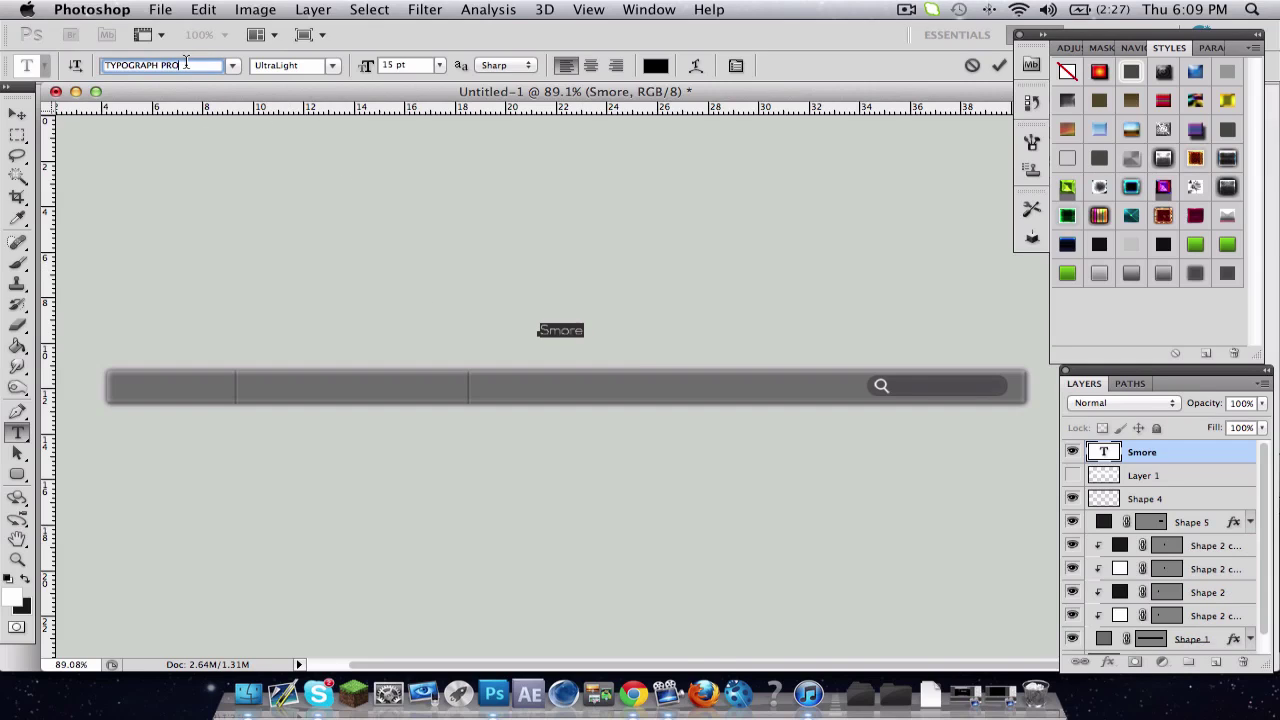
text(Arial)
key(Return)
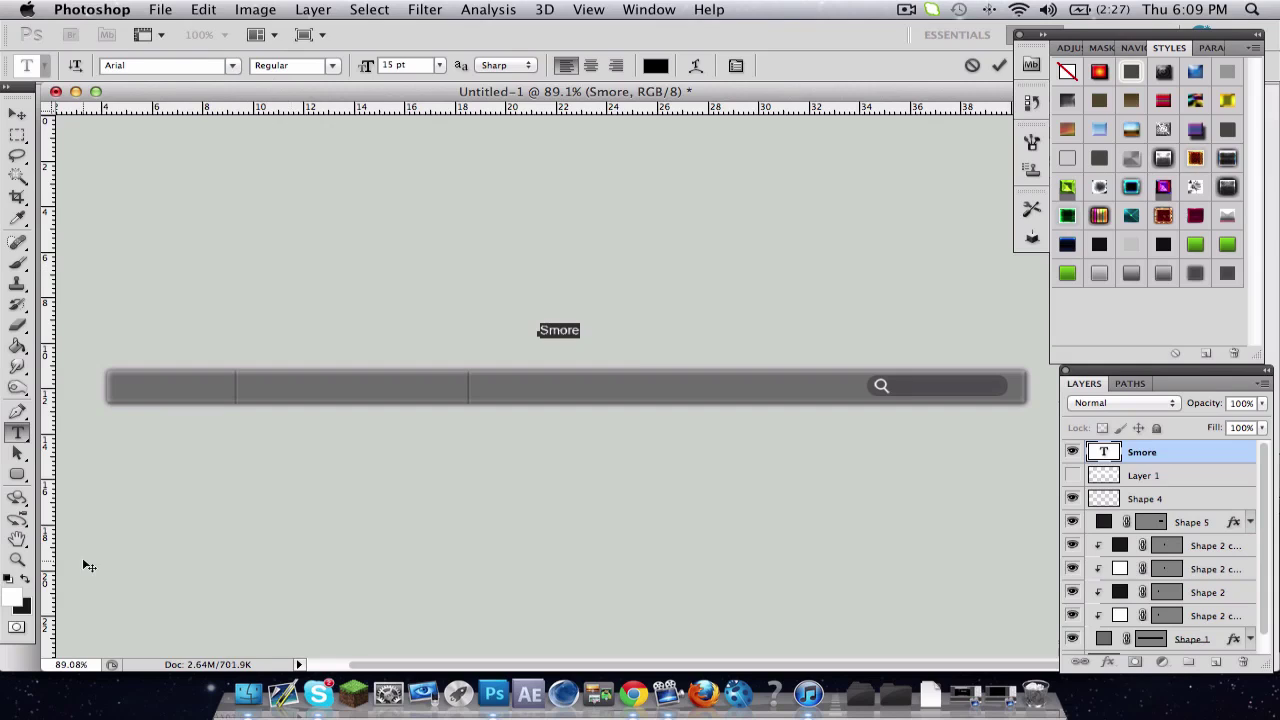
click(999, 65)
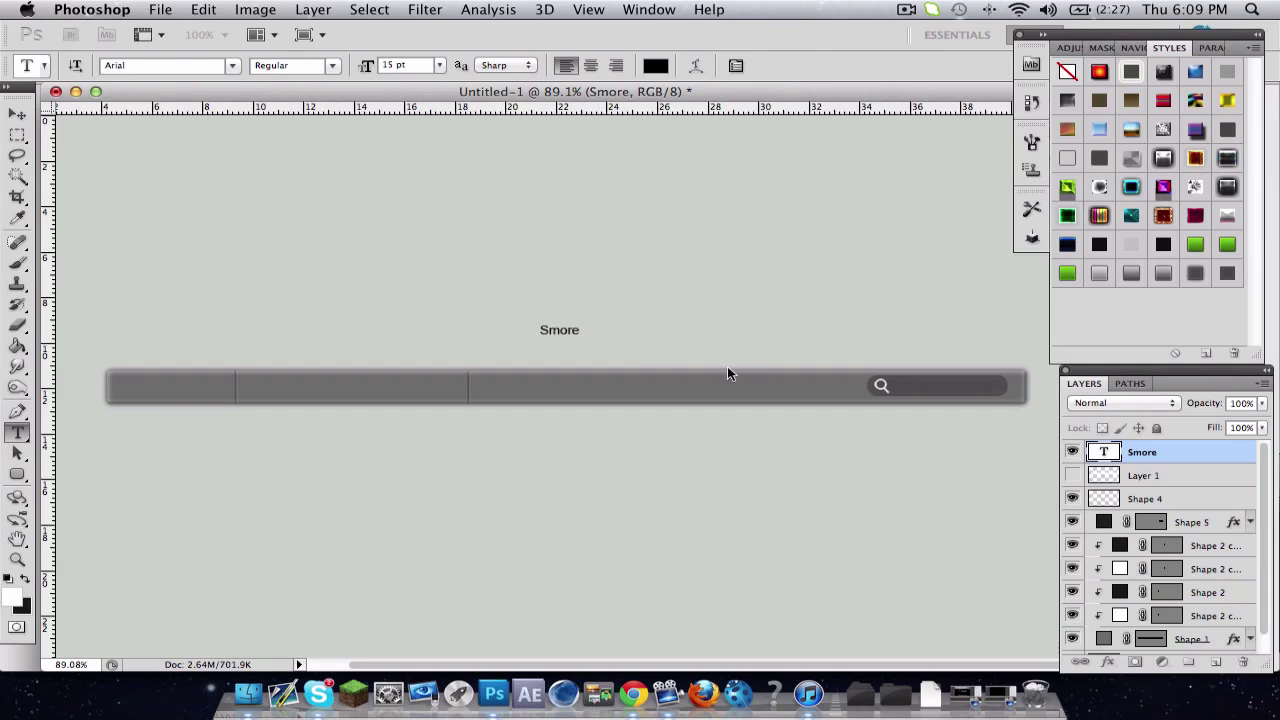
Step: Set the colour of the whole Smore text to white
click(562, 326)
key(super+a)
click(655, 65)
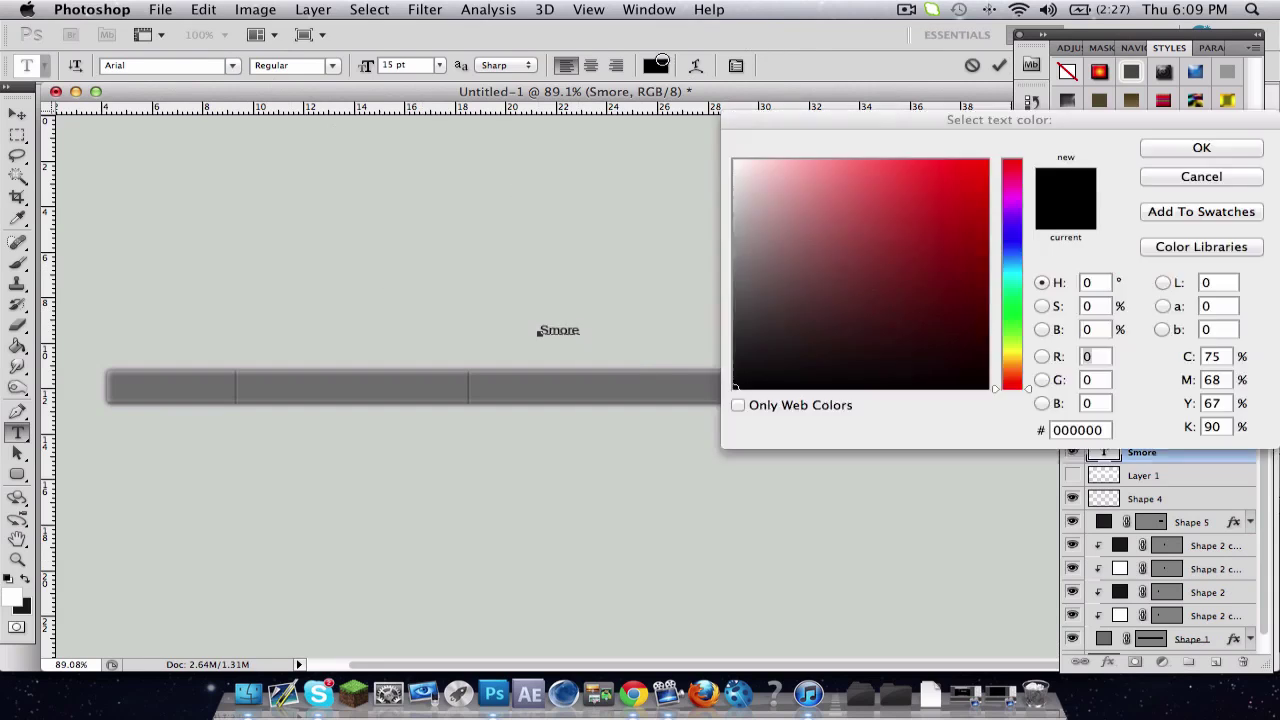
click(803, 229)
key(Return)
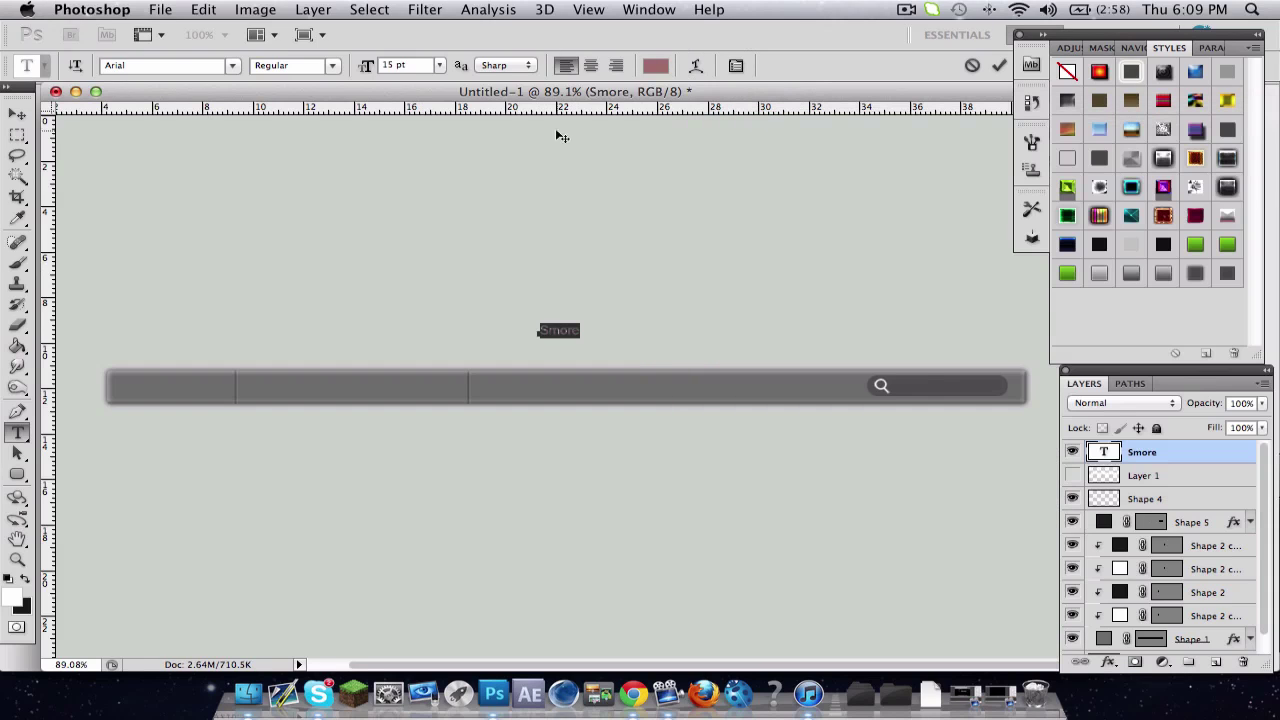
click(657, 66)
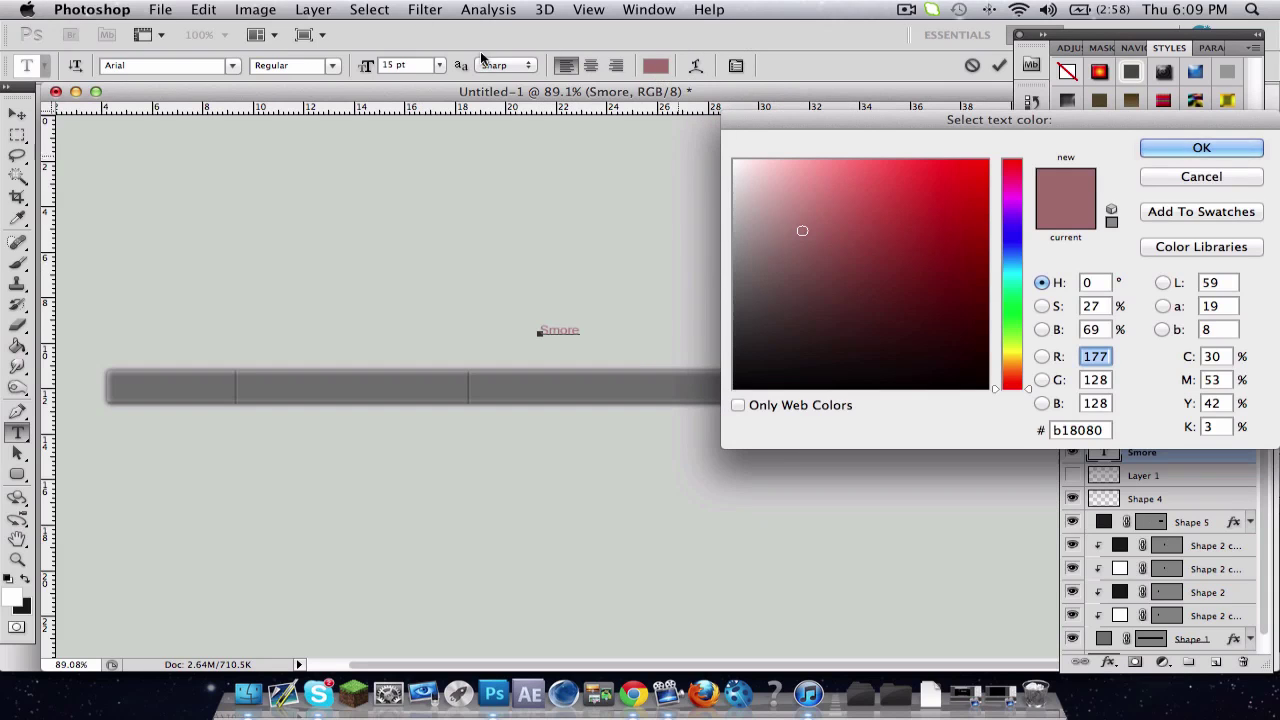
click(734, 162)
key(Return)
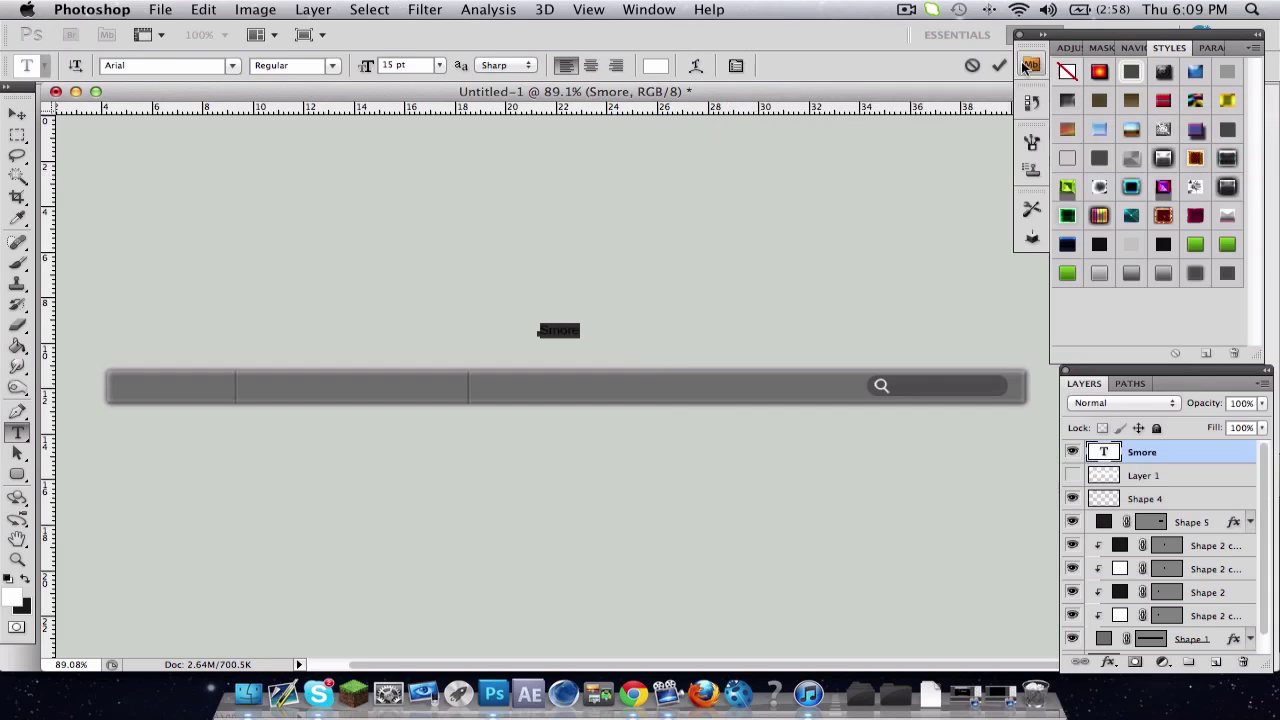
Step: Move the Smore text into the bar's first section and enlarge it slightly with Free Transform
click(17, 113)
drag(592, 337, 199, 391)
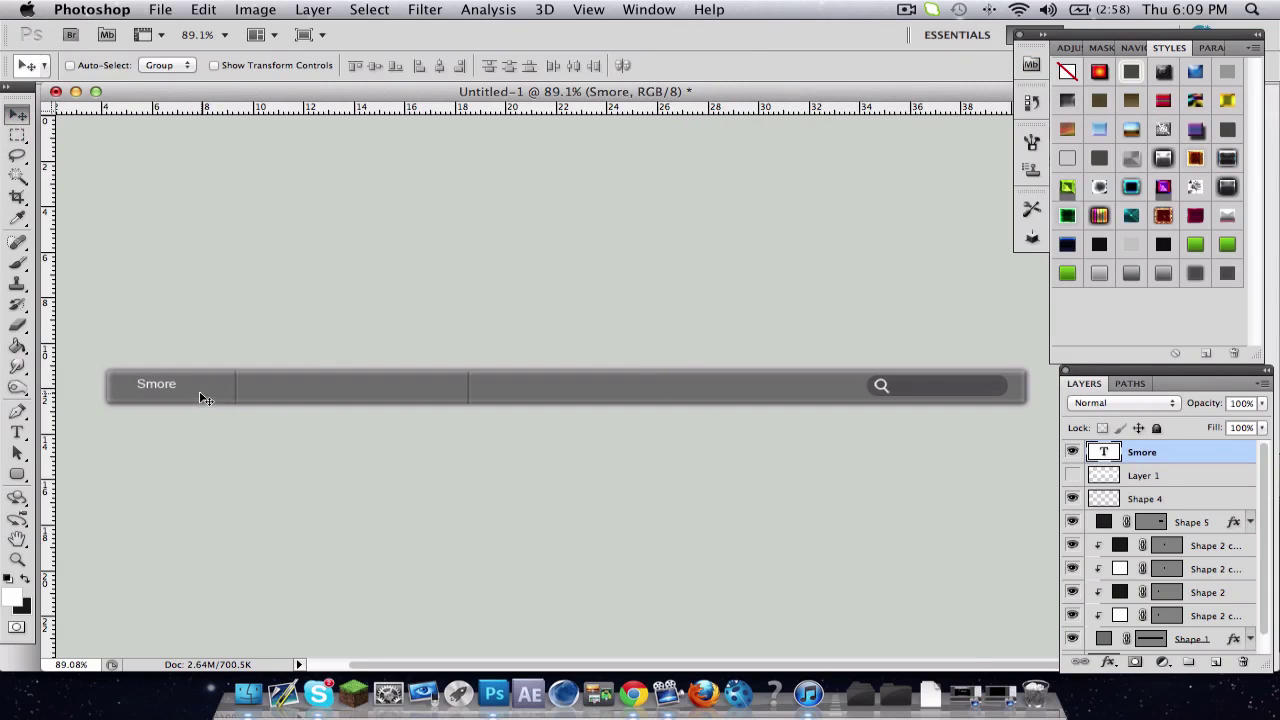
key(ctrl+t)
key(Return)
Step: Give the Smore text layer an unreversed black-to-white gradient overlay in Normal blend mode at 38% opacity
double_click(1217, 452)
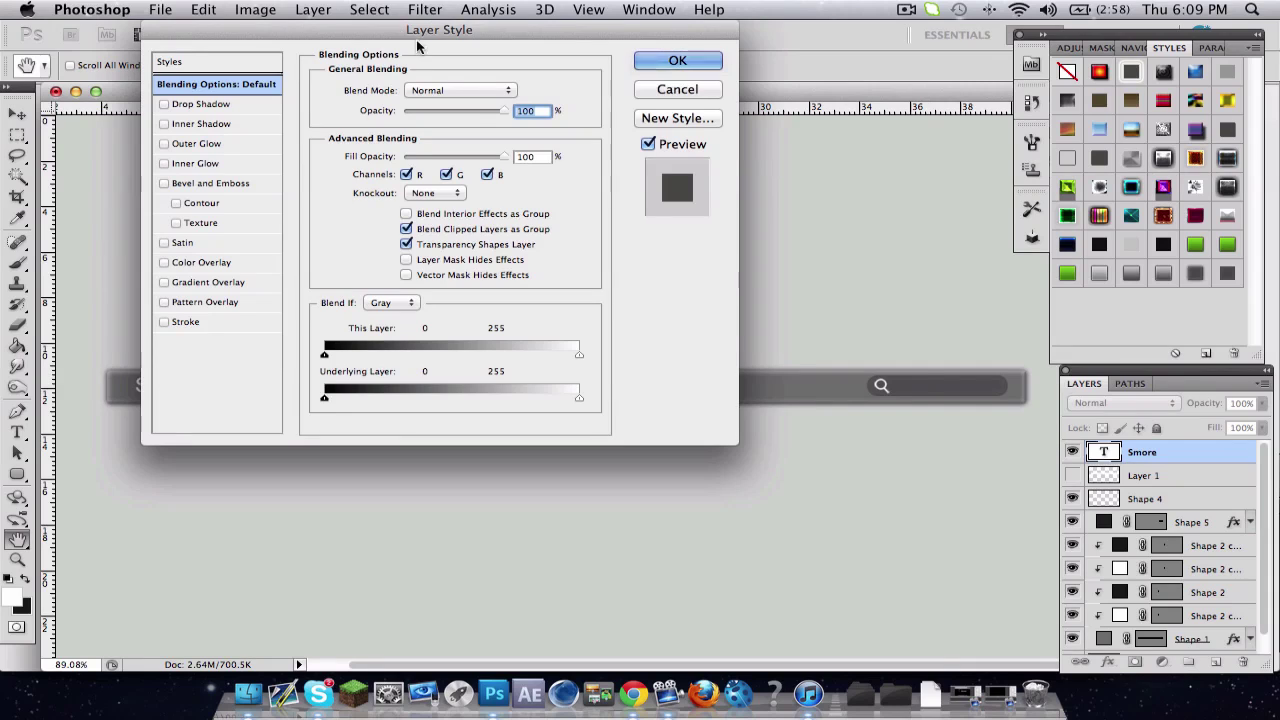
drag(594, 36, 762, 89)
click(452, 319)
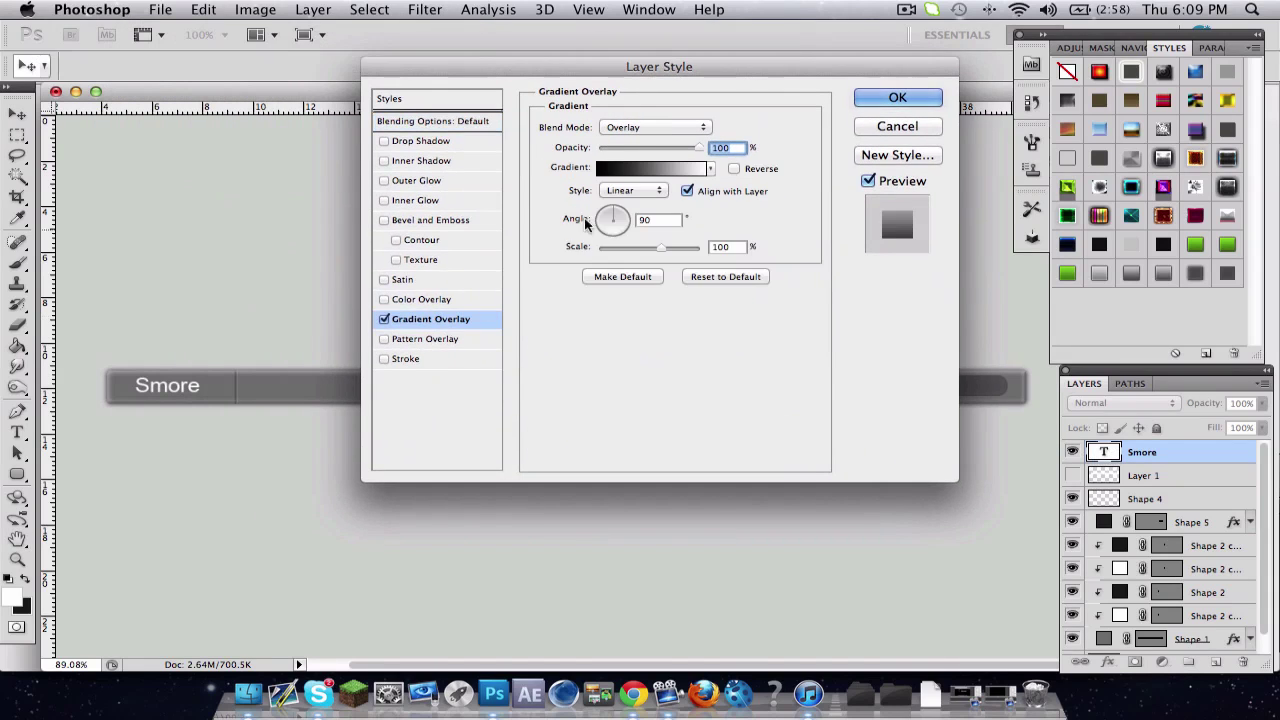
click(656, 130)
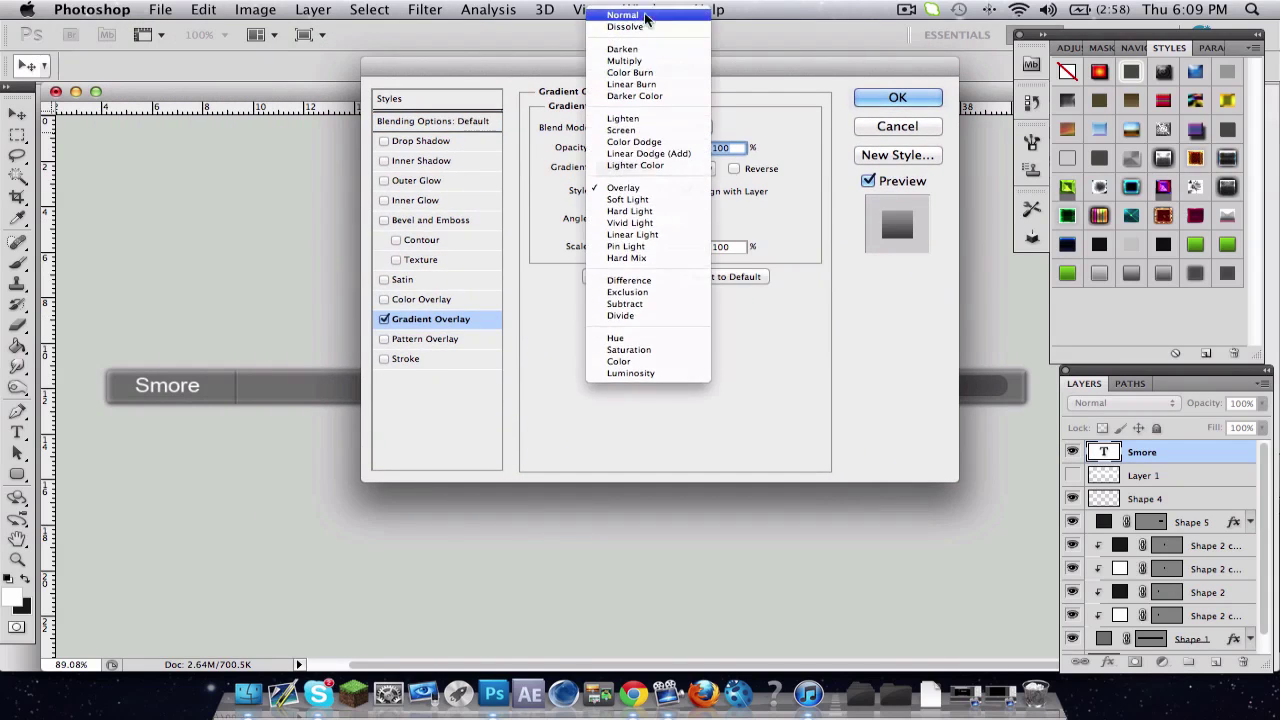
click(645, 12)
click(657, 129)
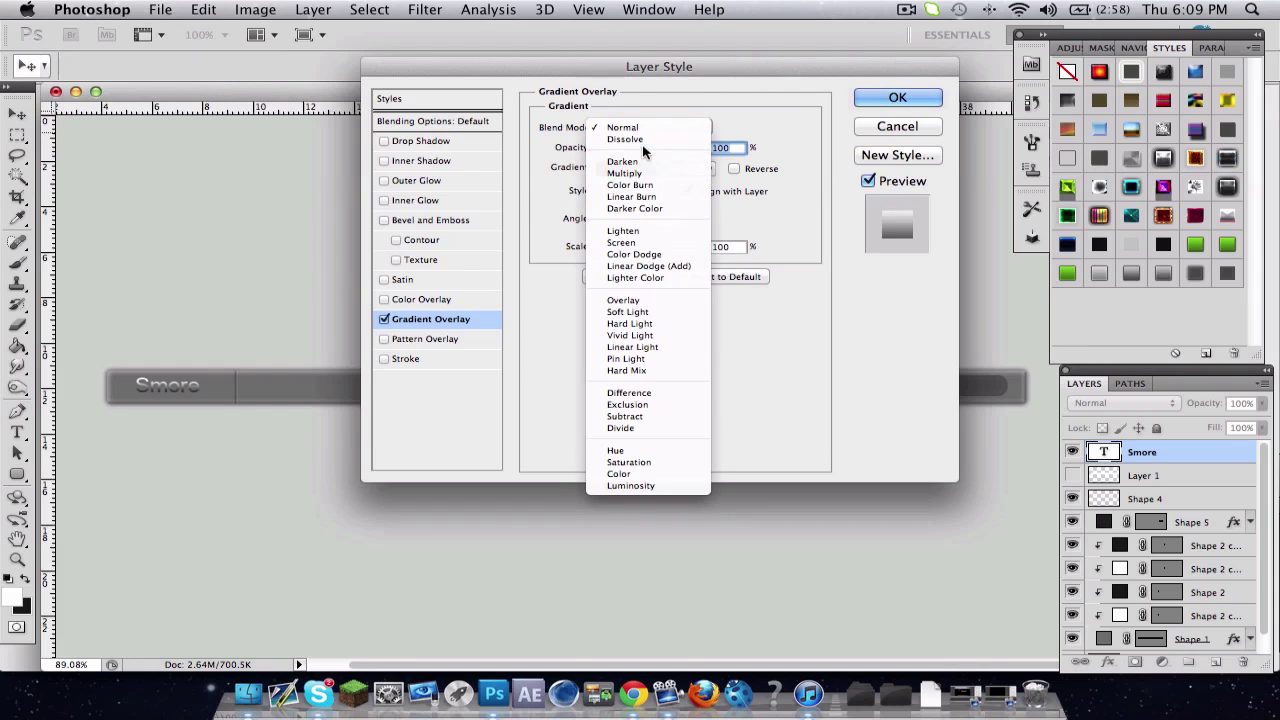
click(650, 148)
drag(650, 148, 636, 148)
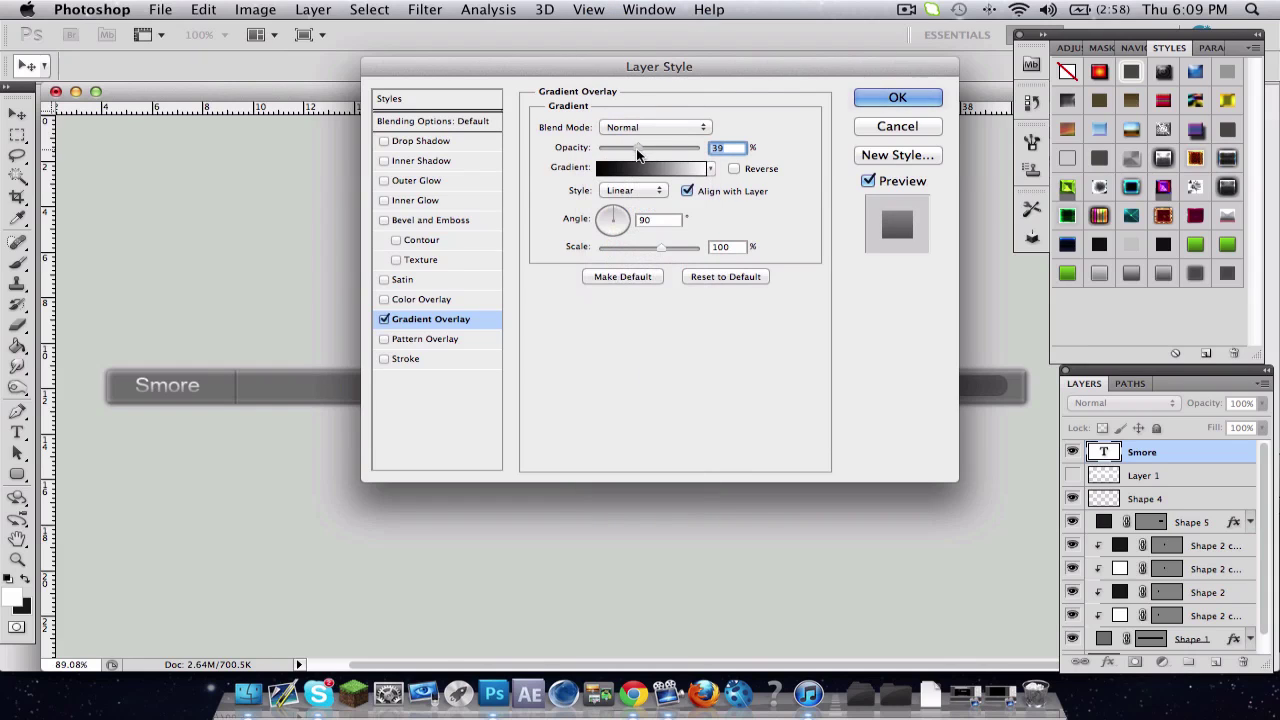
click(750, 170)
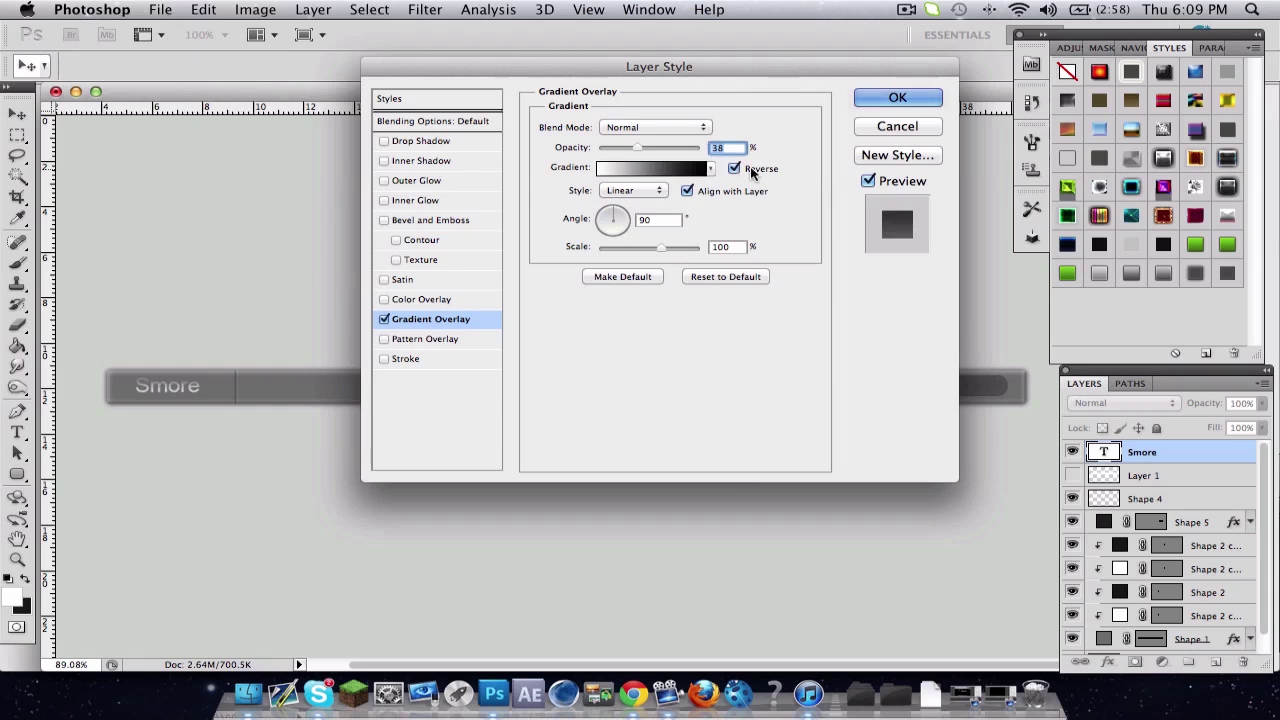
click(750, 170)
Step: Add a drop shadow to the Smore text with 48% opacity, 6% spread and 3 px size, and apply the layer style
click(415, 141)
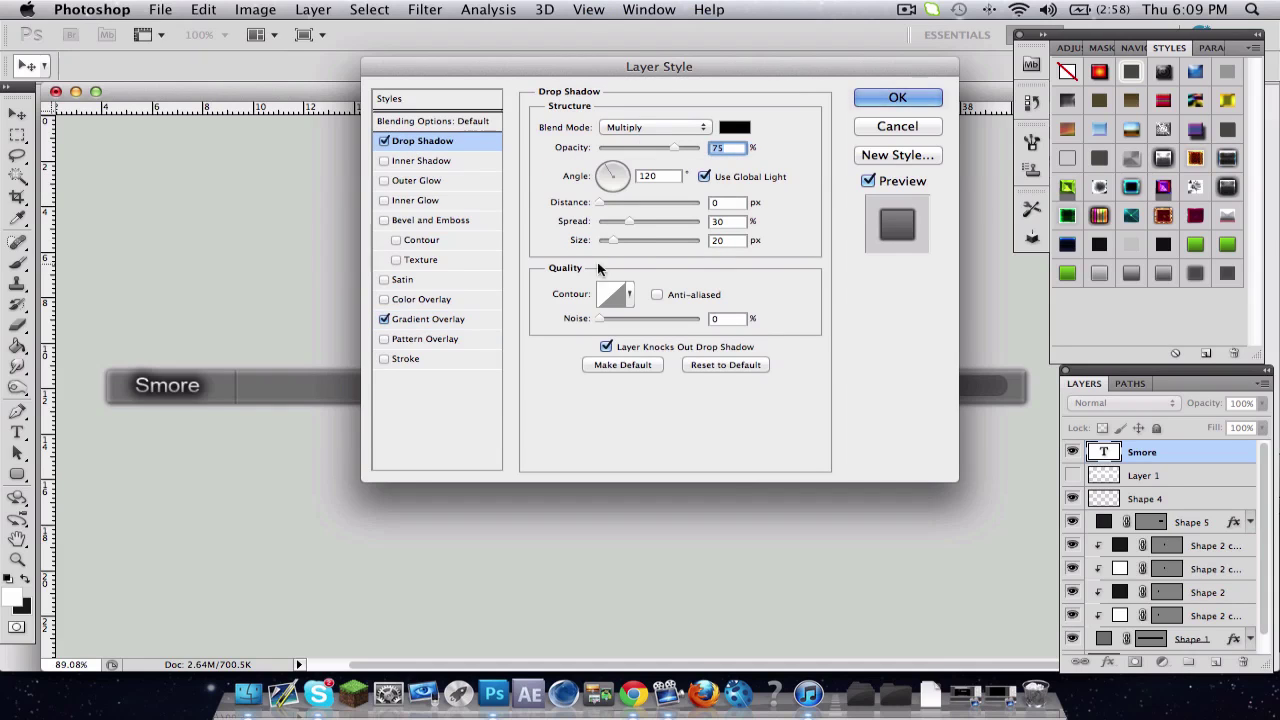
mouse_move(606, 235)
mouse_down()
mouse_move(598, 221)
mouse_move(604, 240)
mouse_up()
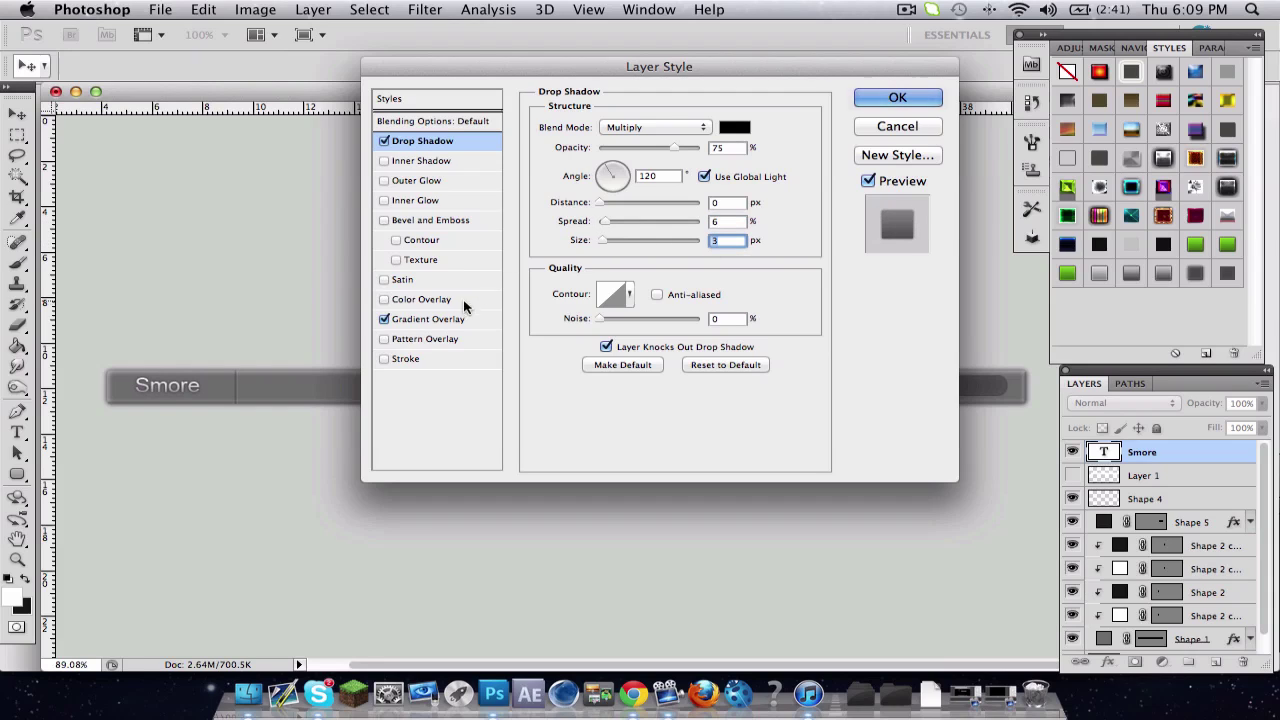
drag(630, 148, 649, 150)
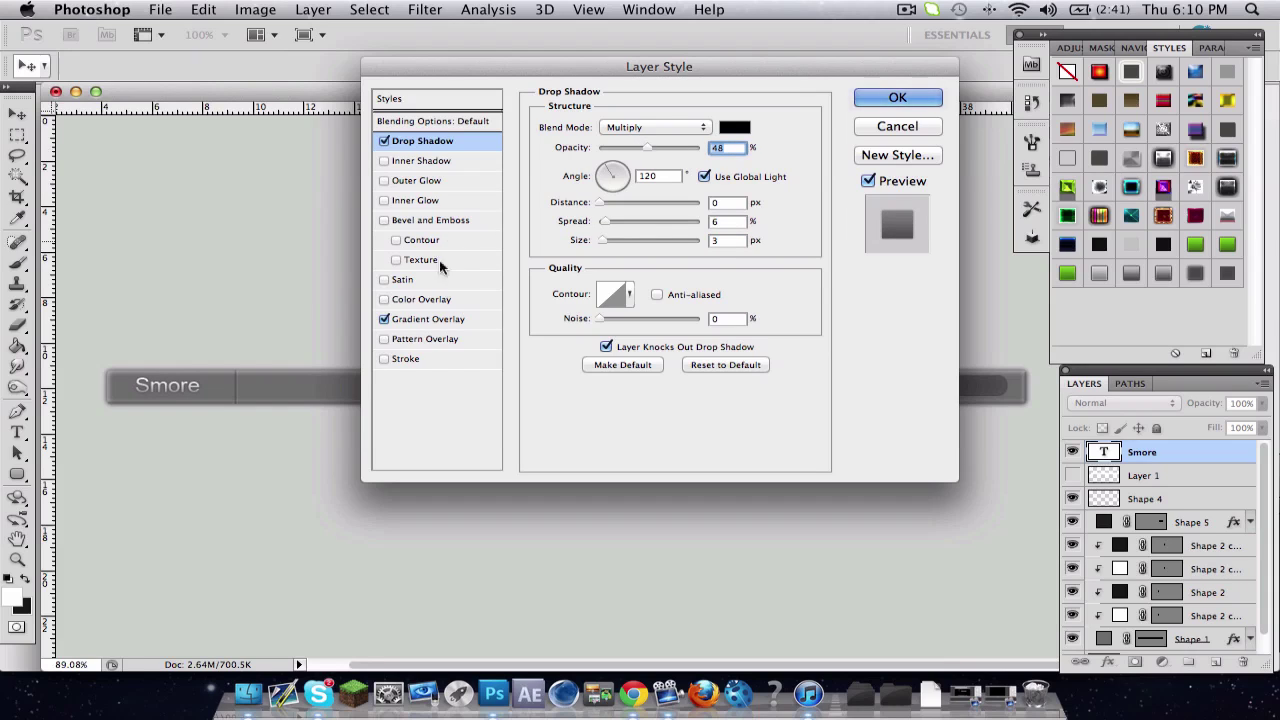
key(Return)
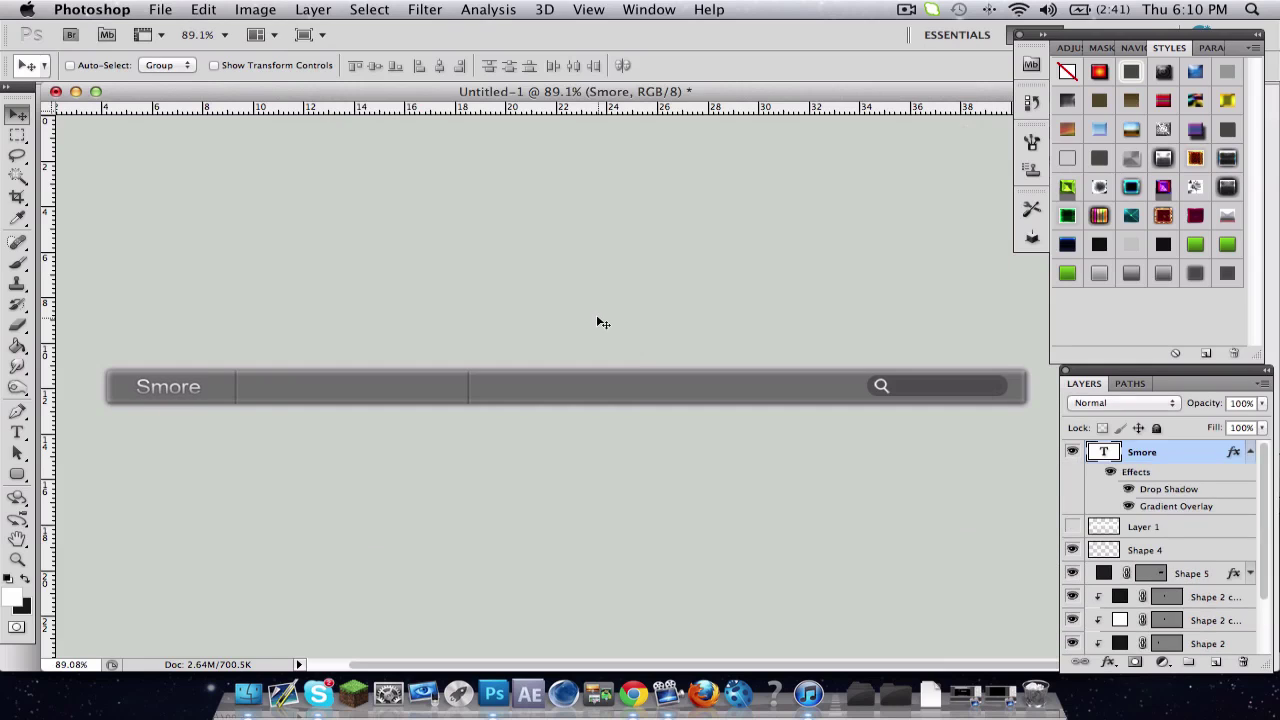
scroll(1188, 527, down, 3)
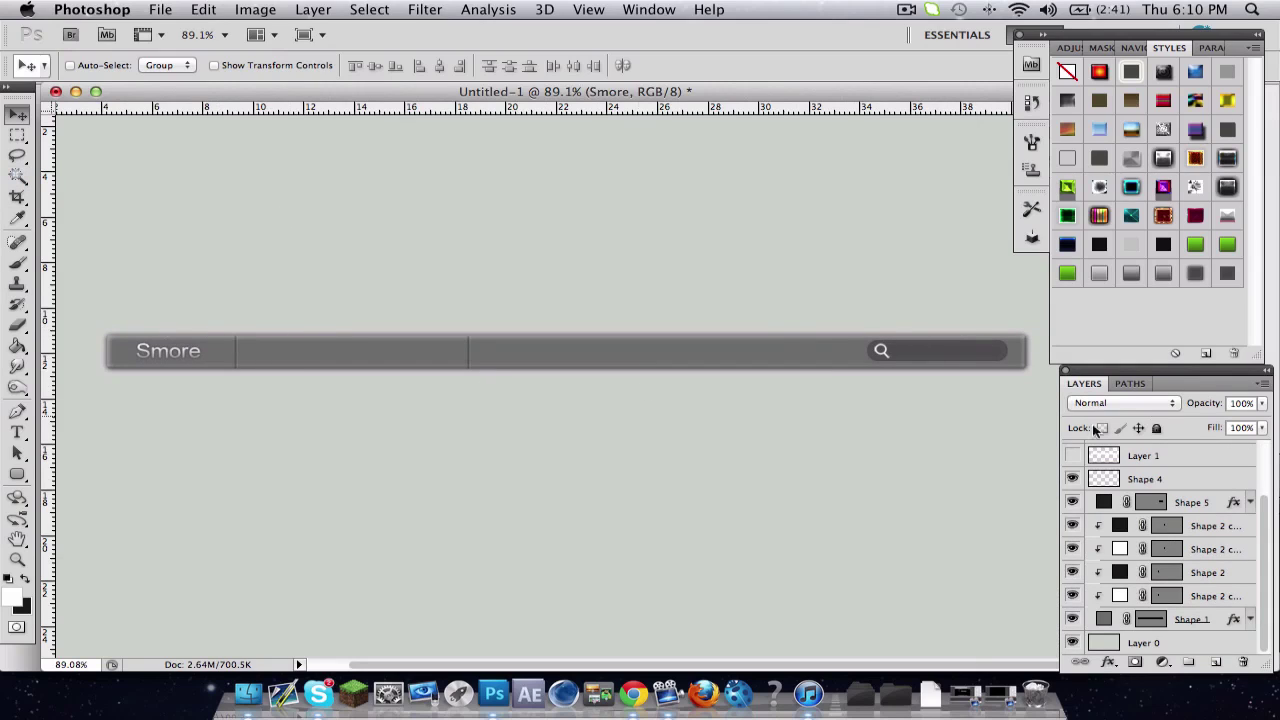
Step: Move the hidden Layer 1 to the top of the layer stack, above the Smore text layer
scroll(1210, 465, up, 3)
scroll(1222, 538, down, 3)
scroll(1175, 493, up, 1)
scroll(1175, 493, up, 3)
drag(1142, 526, 1162, 459)
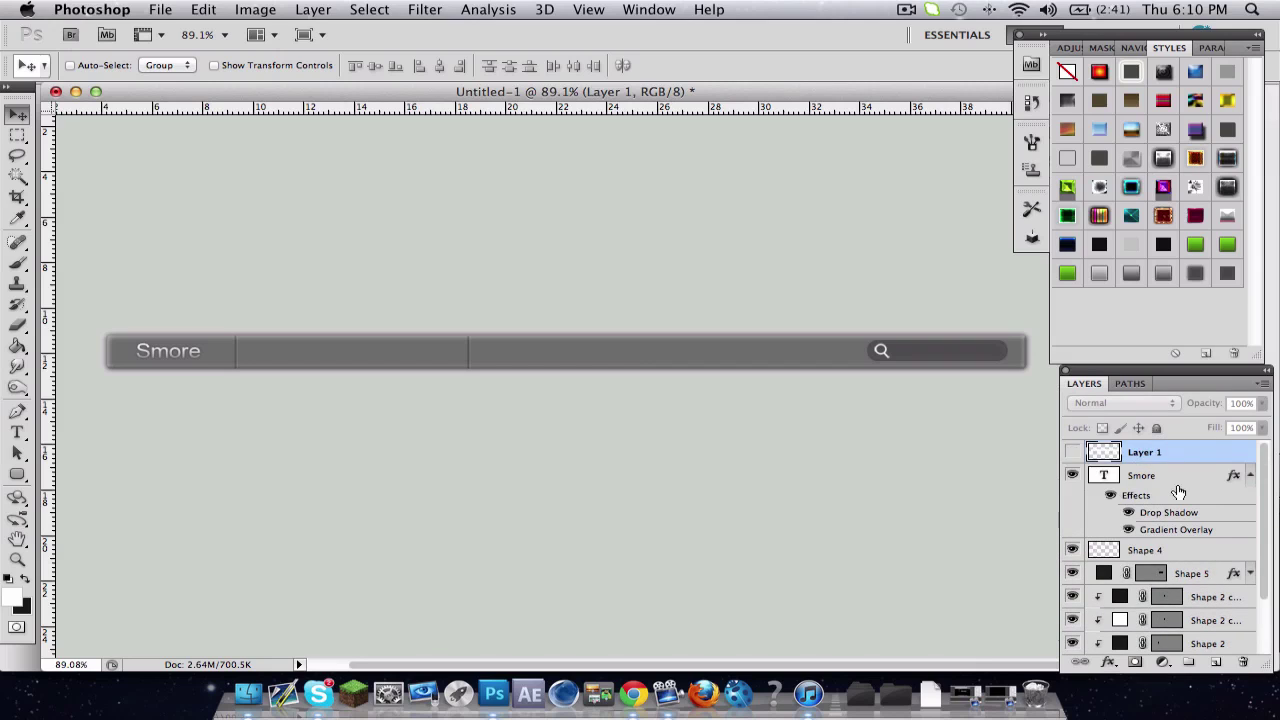
Step: Merge all the bar layers from the Smore text down to Shape 1 into one layer and check it by toggling its visibility
key(BackSpace)
shift+click(1220, 618)
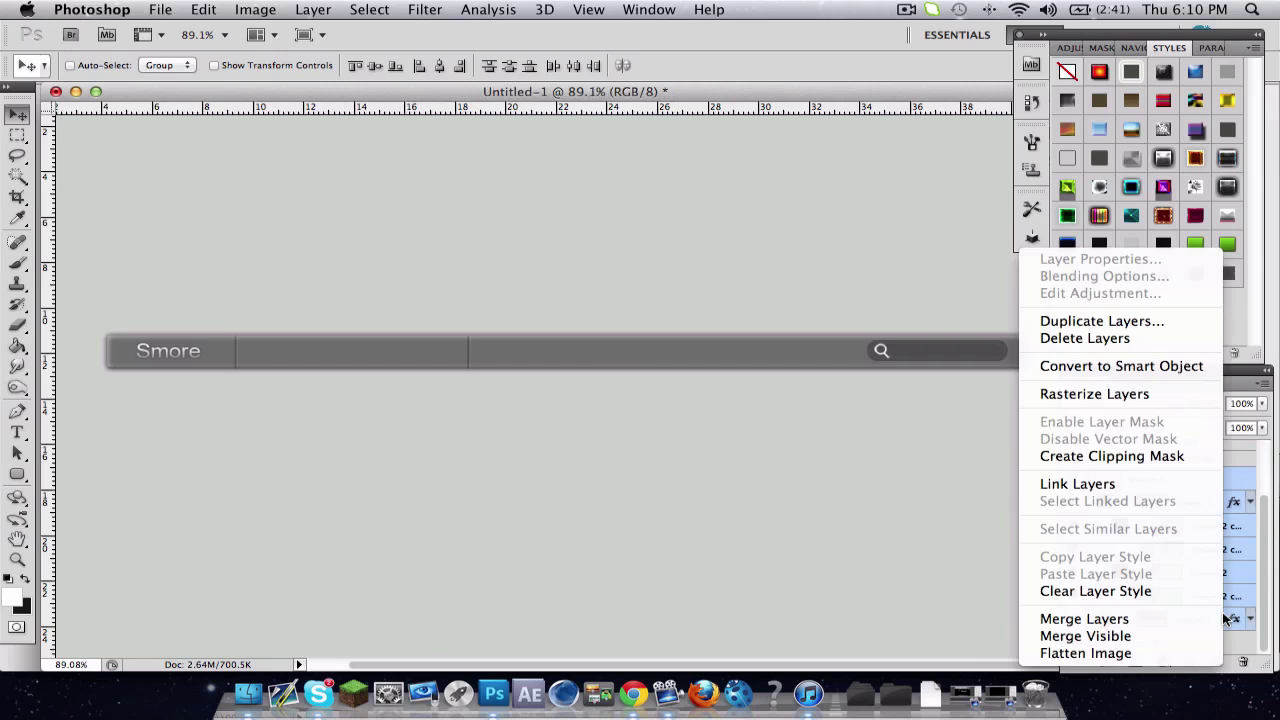
right_click(1222, 618)
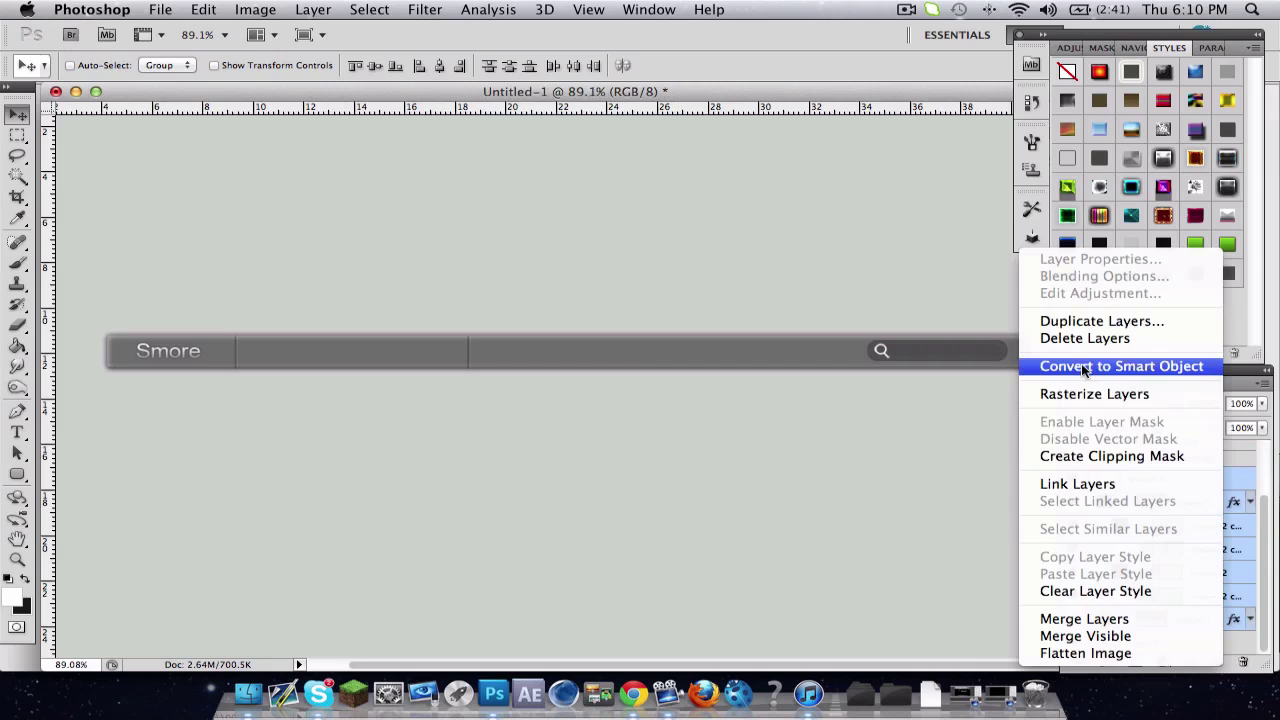
click(1126, 619)
click(1072, 475)
click(1072, 475)
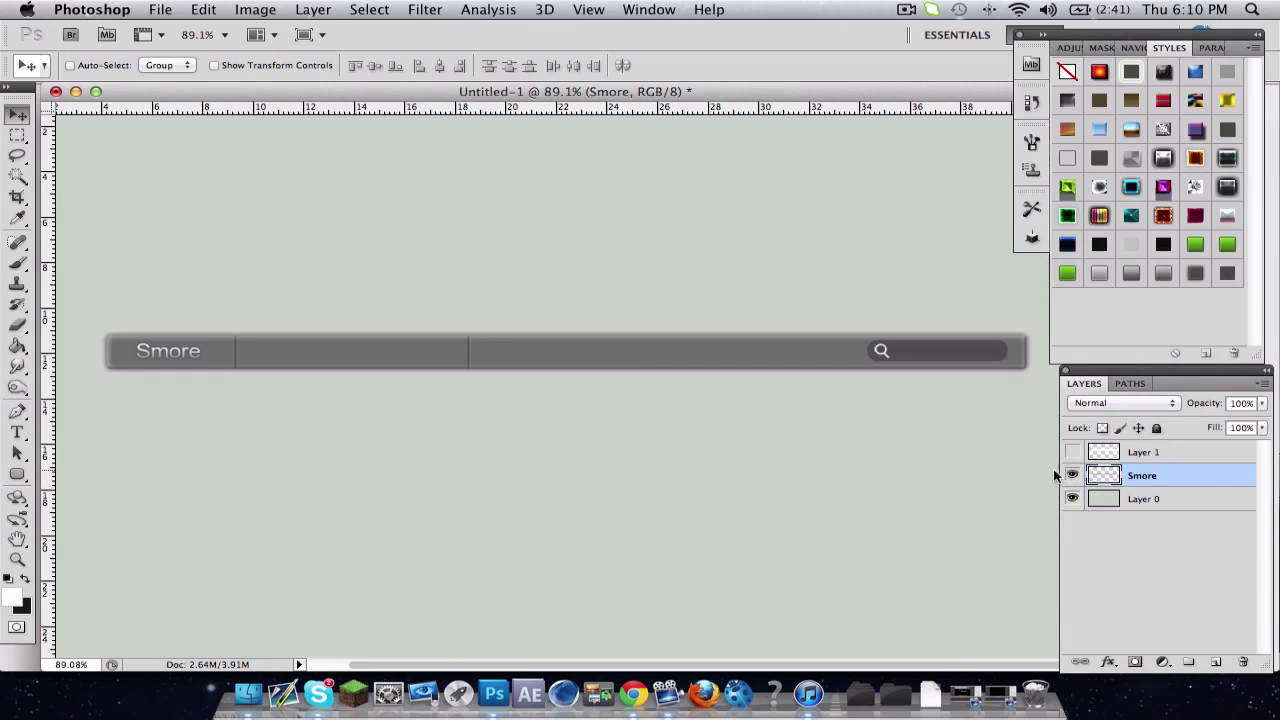
Step: Show the white strip on Layer 1 and clip it to the merged Smore bar layer
click(1165, 455)
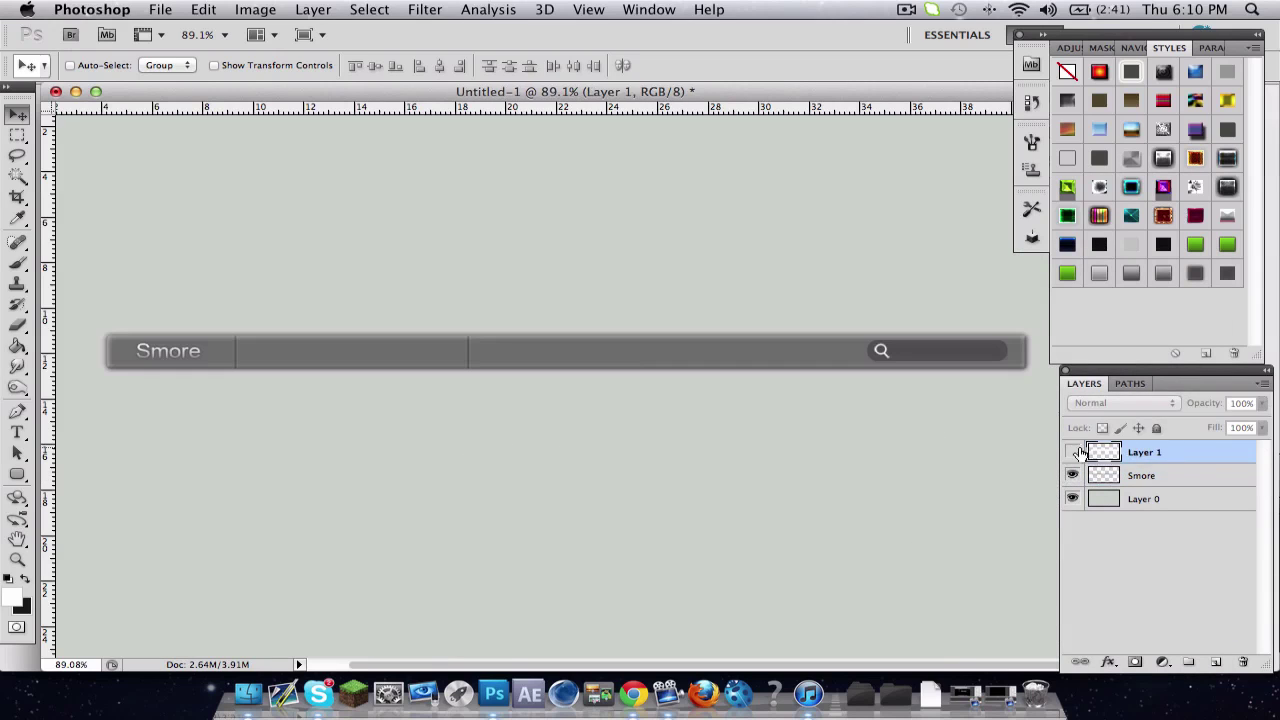
click(1072, 452)
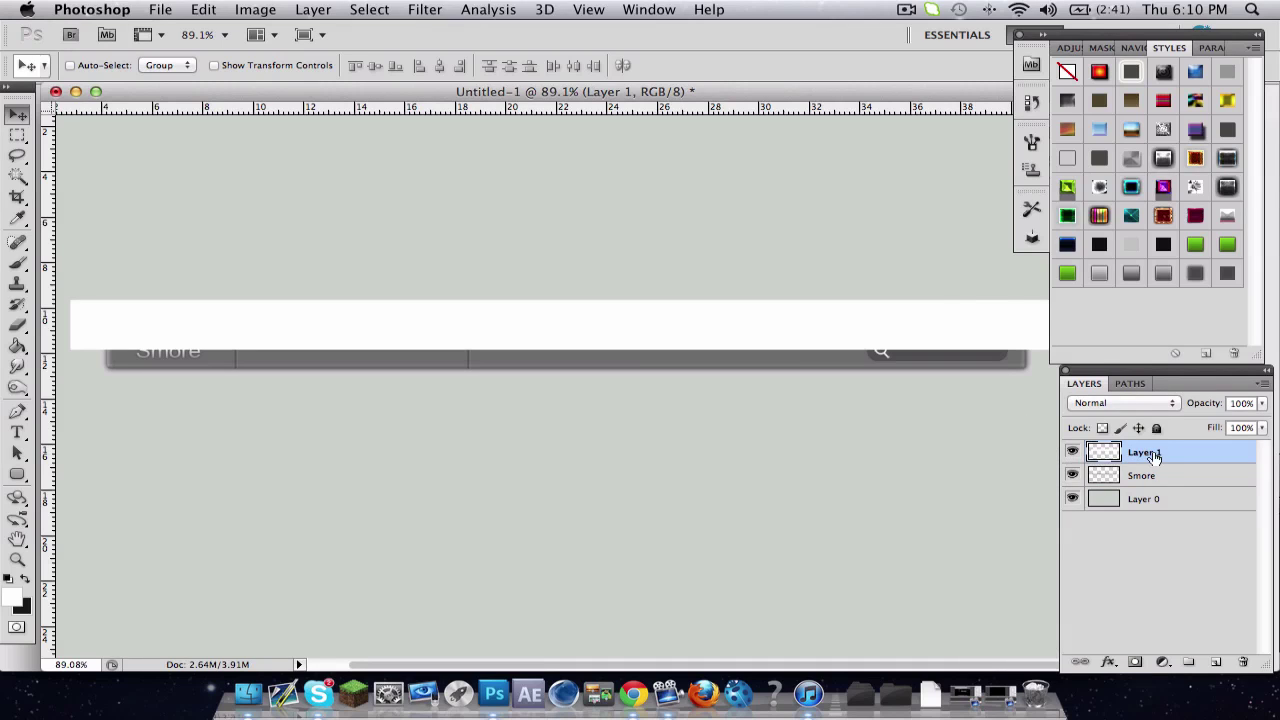
right_click(1100, 462)
click(1100, 455)
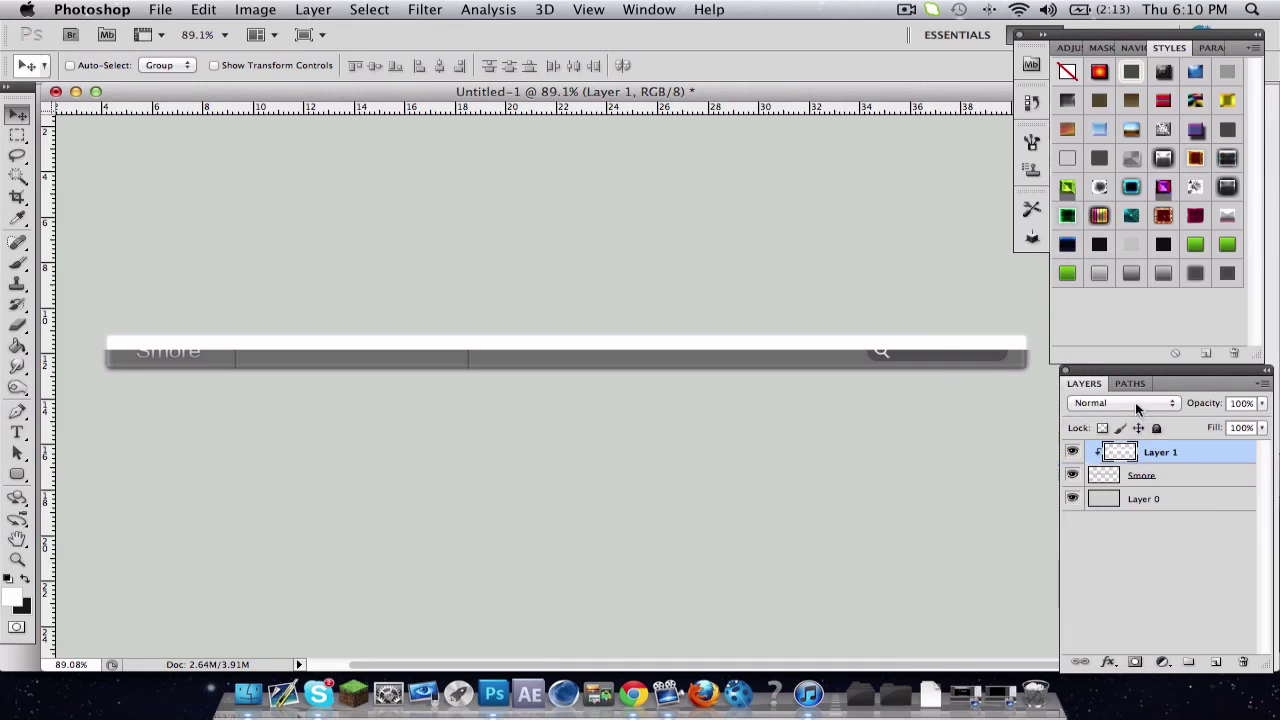
Step: Set Layer 1's blend mode to Overlay and its opacity to 15%
click(1135, 402)
click(1108, 574)
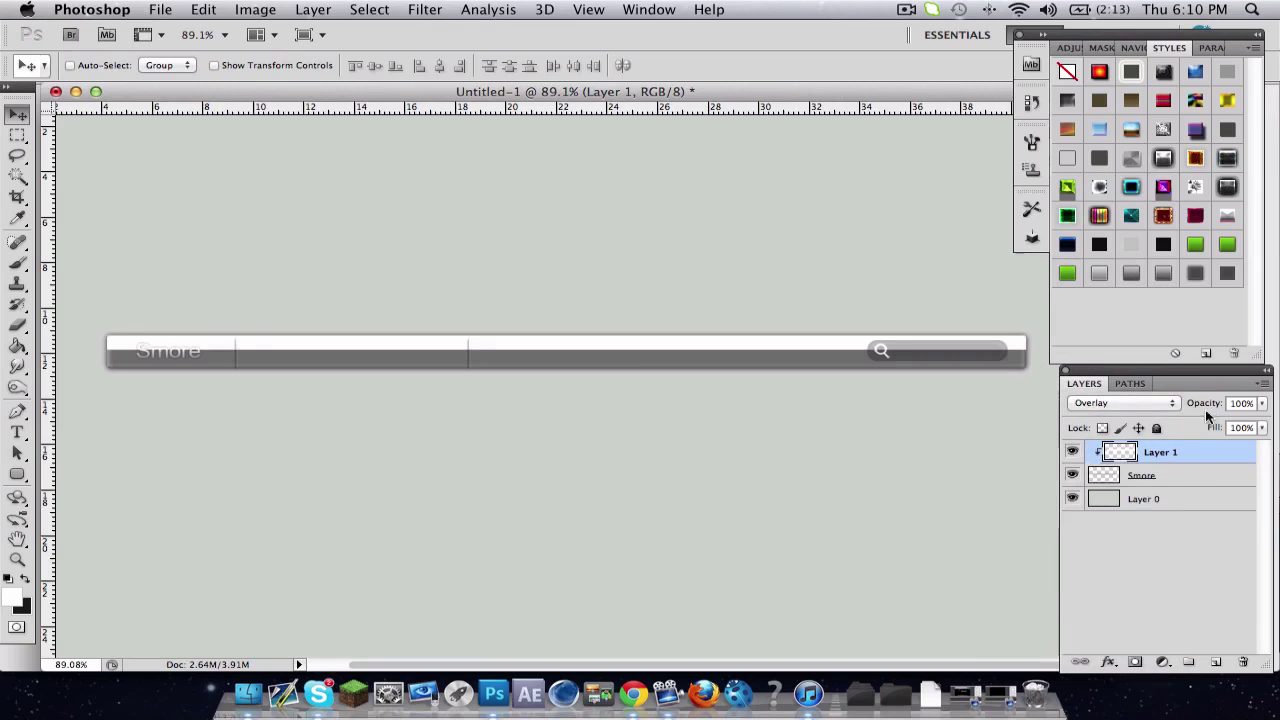
drag(1205, 409, 962, 448)
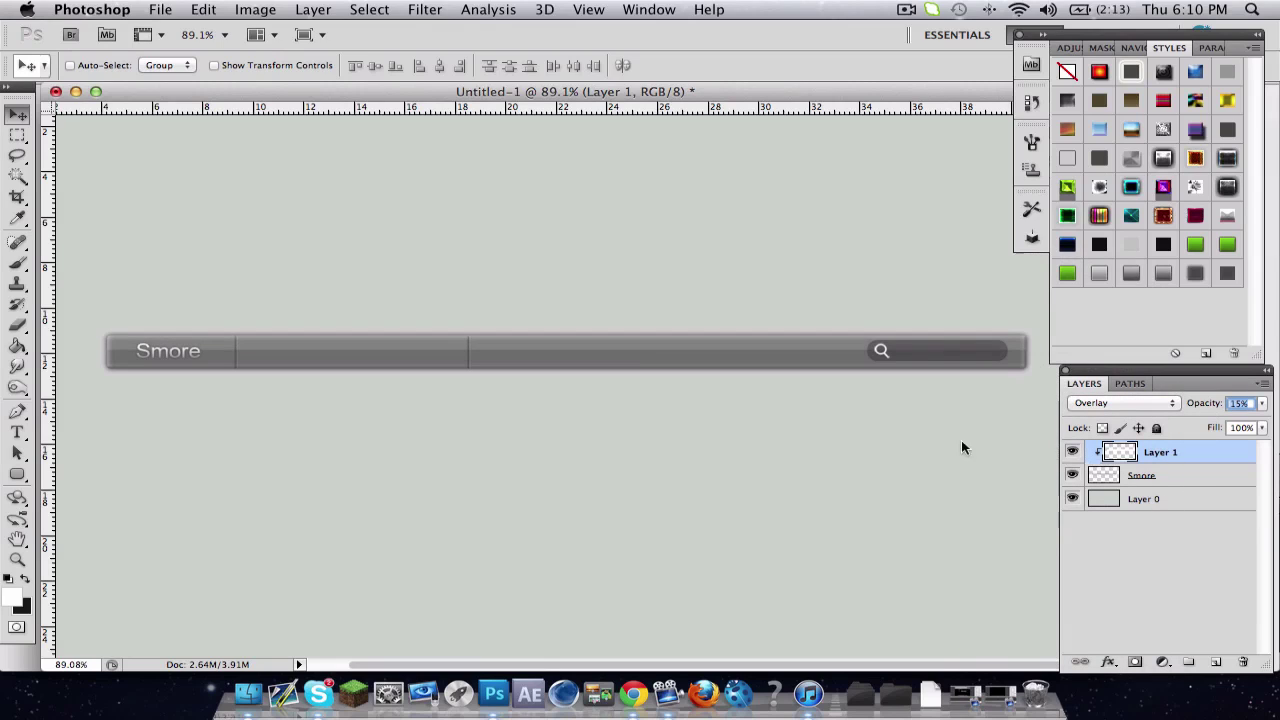
Step: Erase part of the Layer 1 overlay along the bar's upper edge using the Eraser with a size 55 brush
click(17, 325)
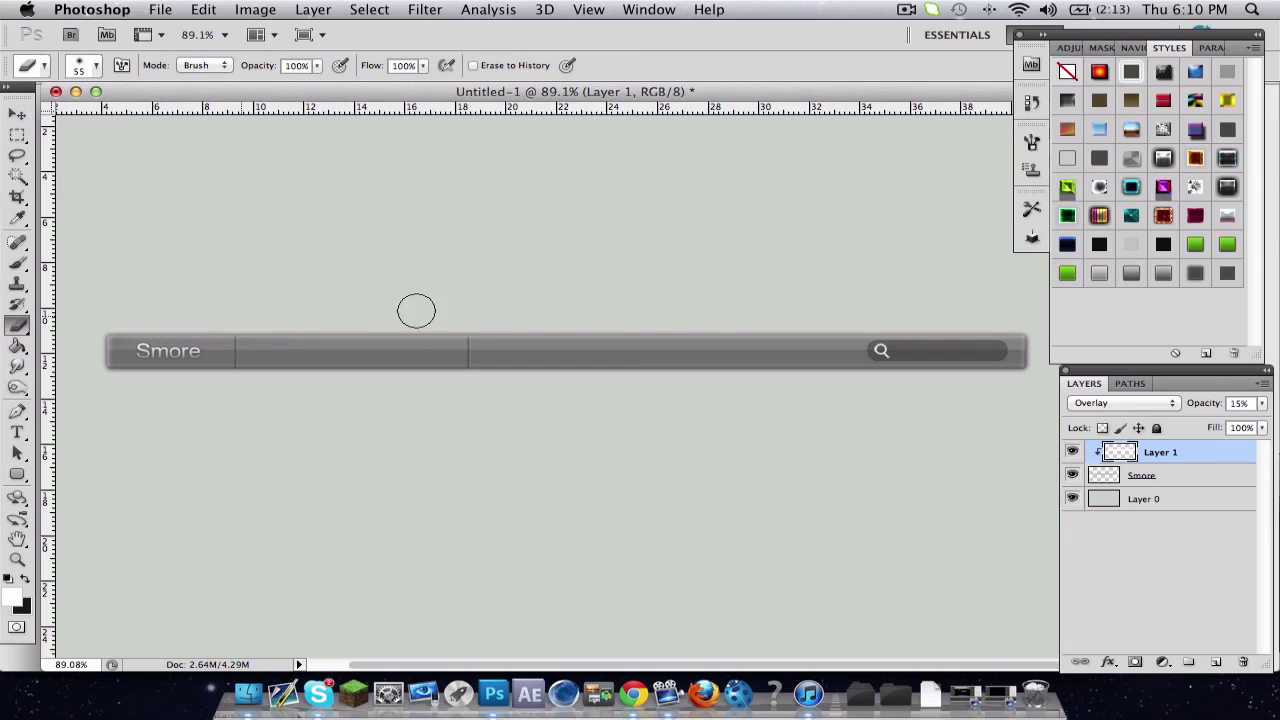
mouse_move(416, 310)
mouse_down()
mouse_move(1058, 326)
mouse_move(198, 317)
mouse_up()
scroll(620, 472, down, 2)
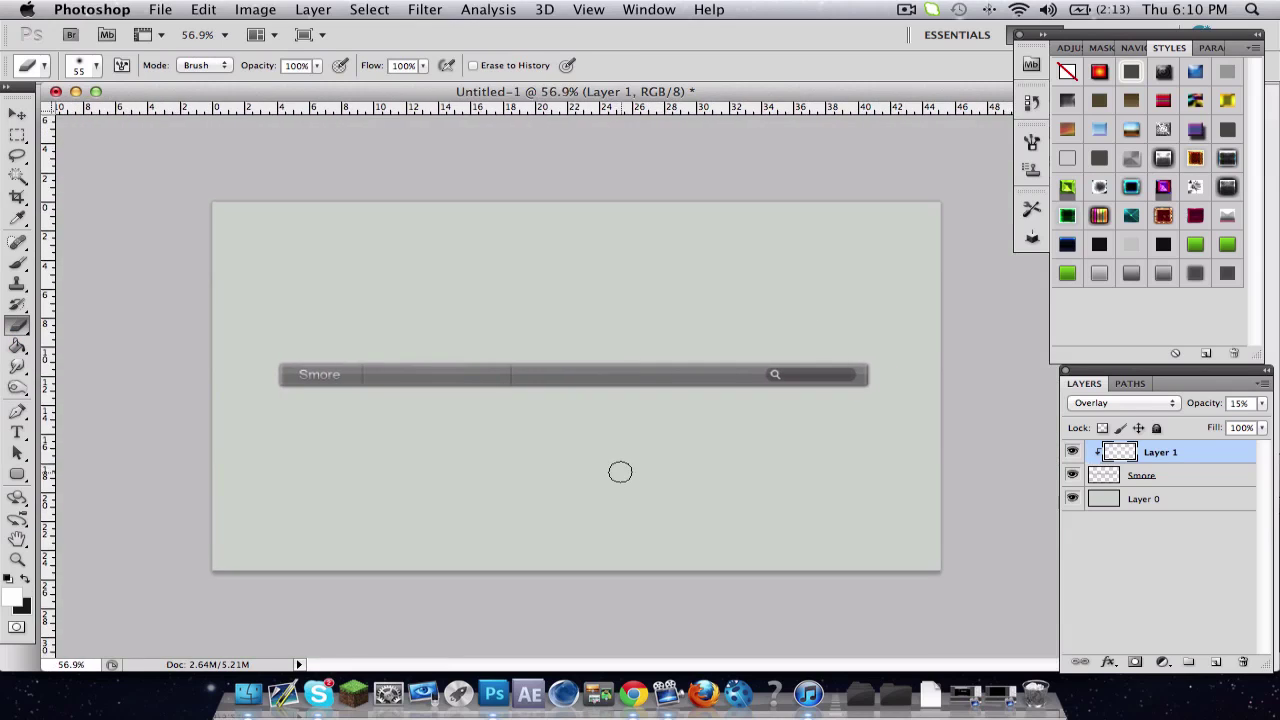